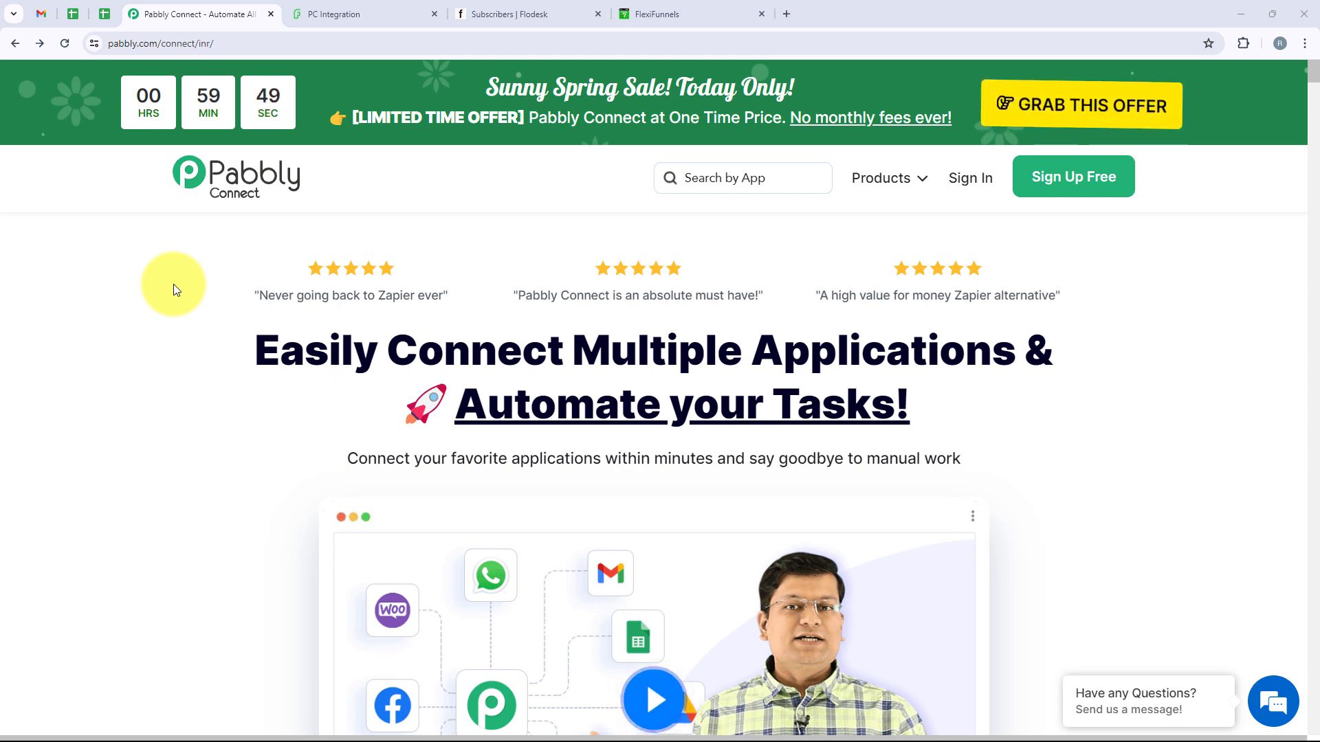
Review the Flodesk and FlexiFunnels tabs, then sign in to the Pabbly account
{"action": "left_click", "coordinate": [523, 13]}
{"action": "left_click", "coordinate": [627, 8]}
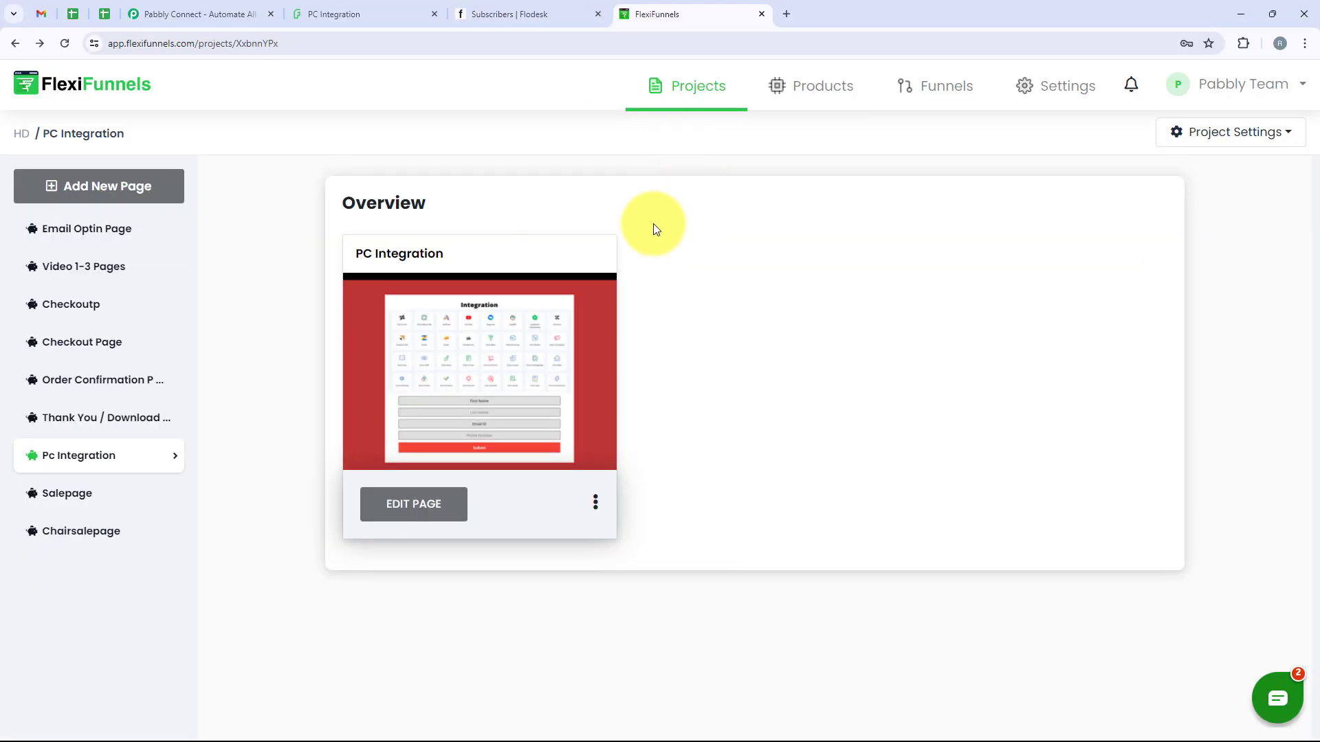
{"action": "left_click", "coordinate": [172, 14]}
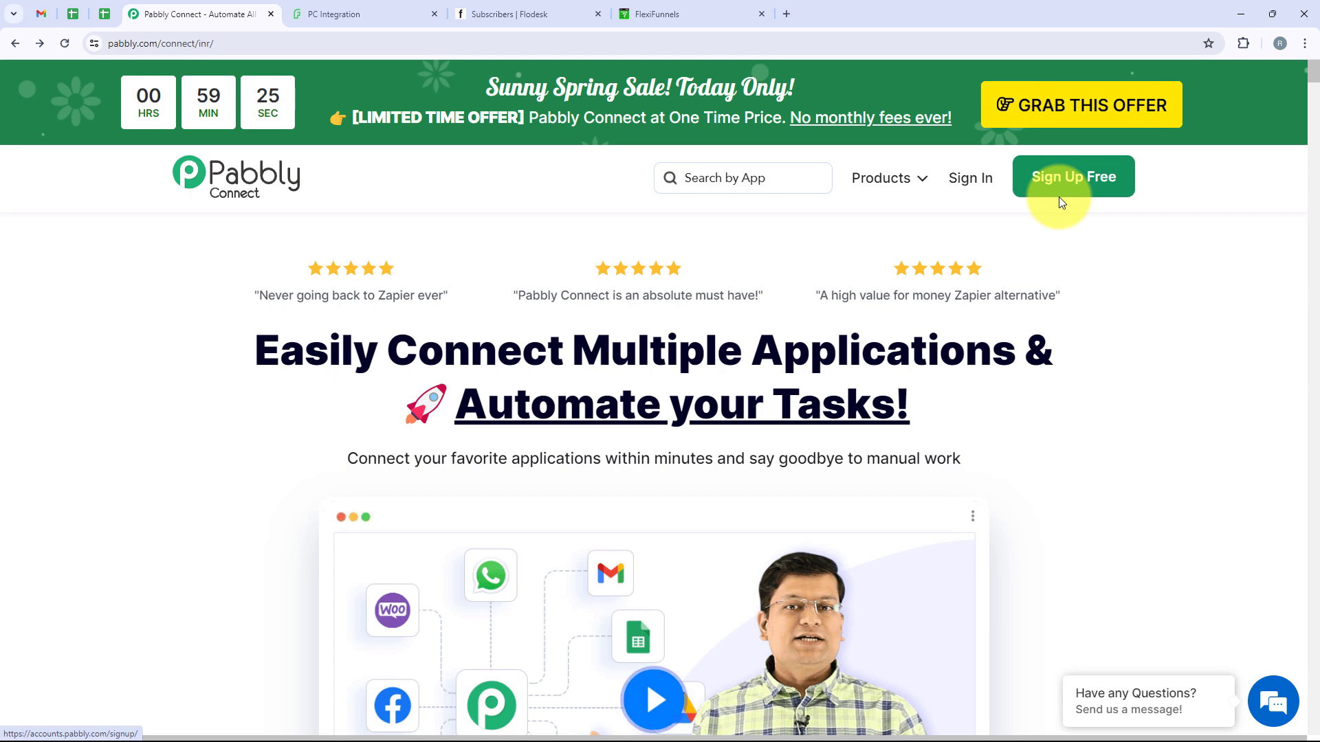
{"action": "left_click", "coordinate": [961, 183]}
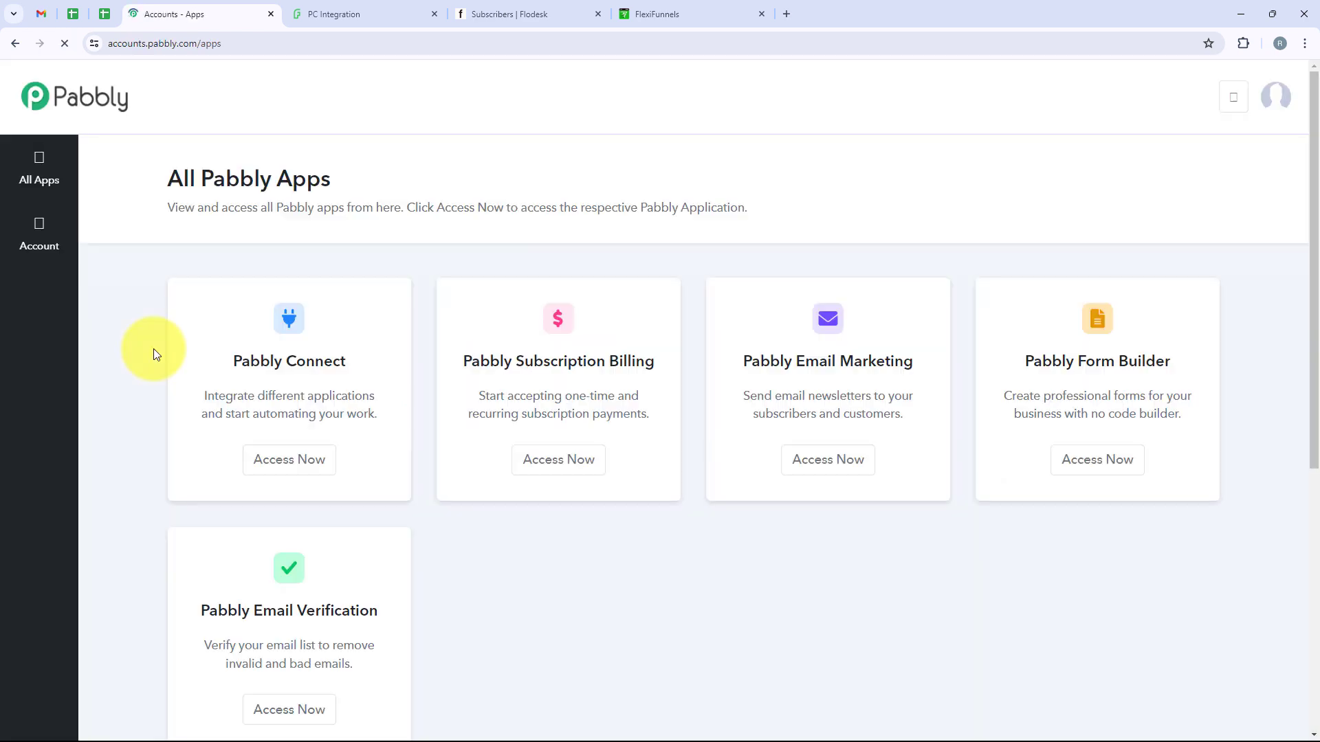
{"action": "left_click_drag", "start_coordinate": [113, 189], "coordinate": [333, 185]}
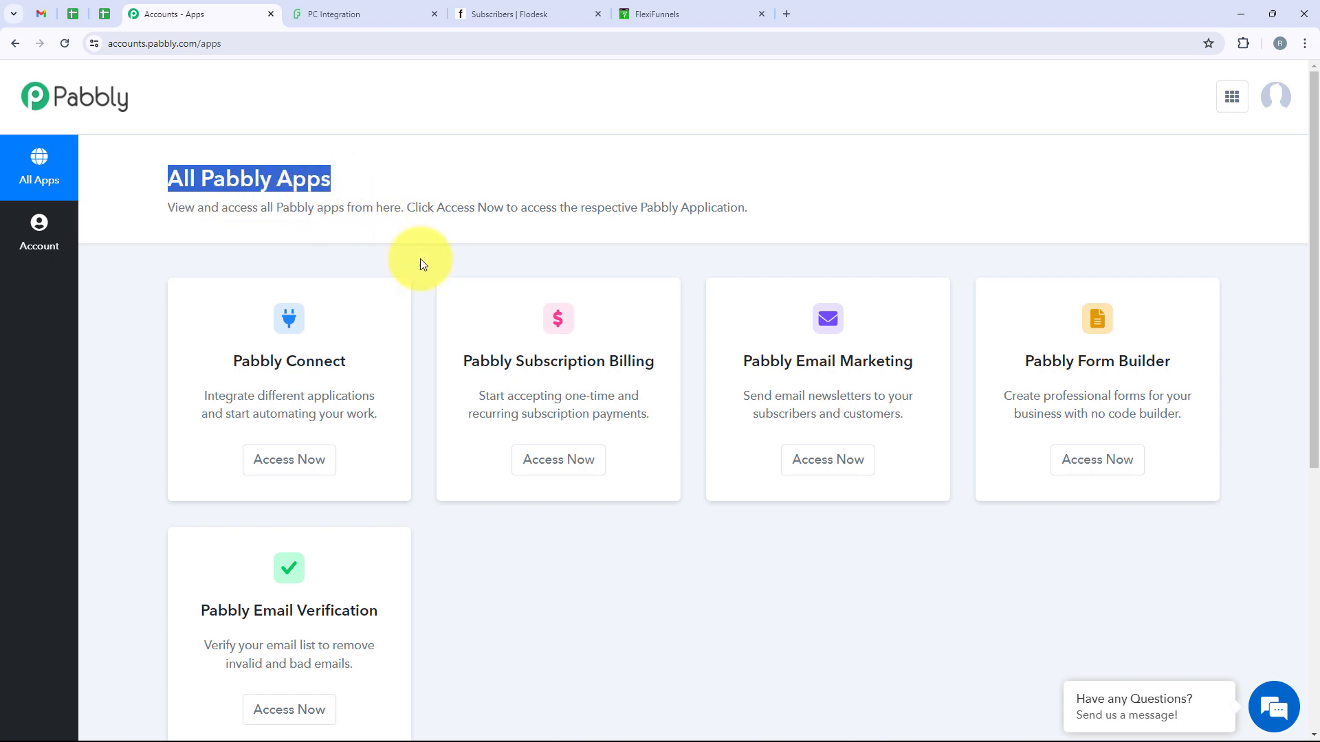
{"action": "scroll", "coordinate": [434, 275], "scroll_direction": "down", "scroll_amount": 1}
{"action": "scroll", "coordinate": [435, 275], "scroll_direction": "up", "scroll_amount": 1}
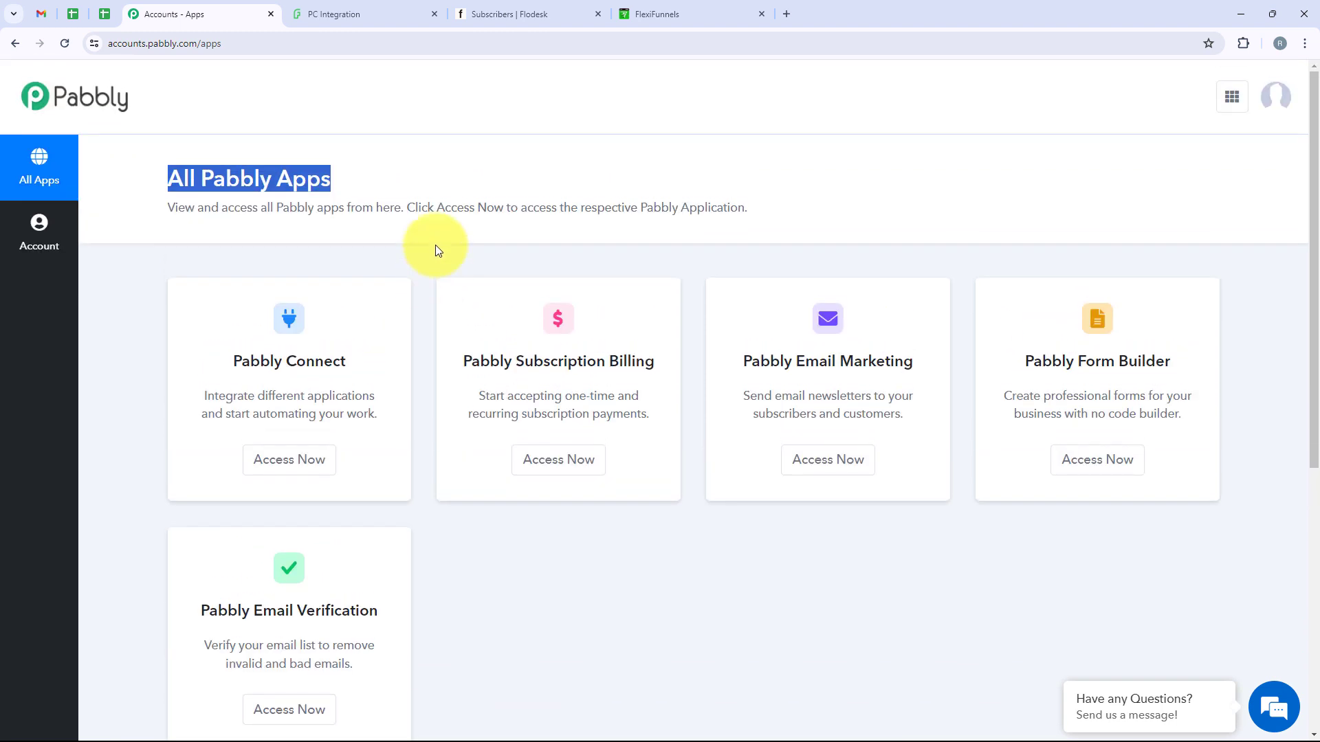
{"action": "left_click", "coordinate": [441, 176]}
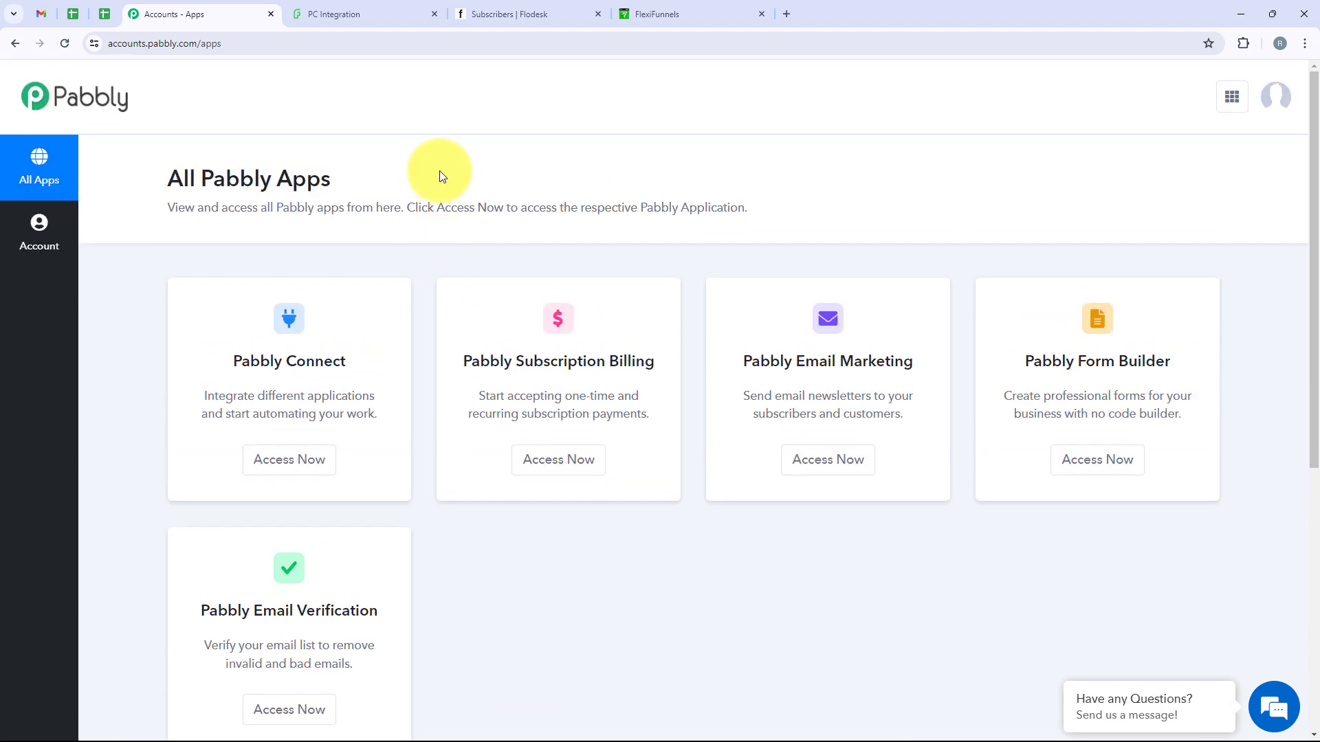
Open the Pabbly Connect dashboard from the All Pabbly Apps page
{"action": "left_click_drag", "start_coordinate": [222, 365], "coordinate": [340, 355]}
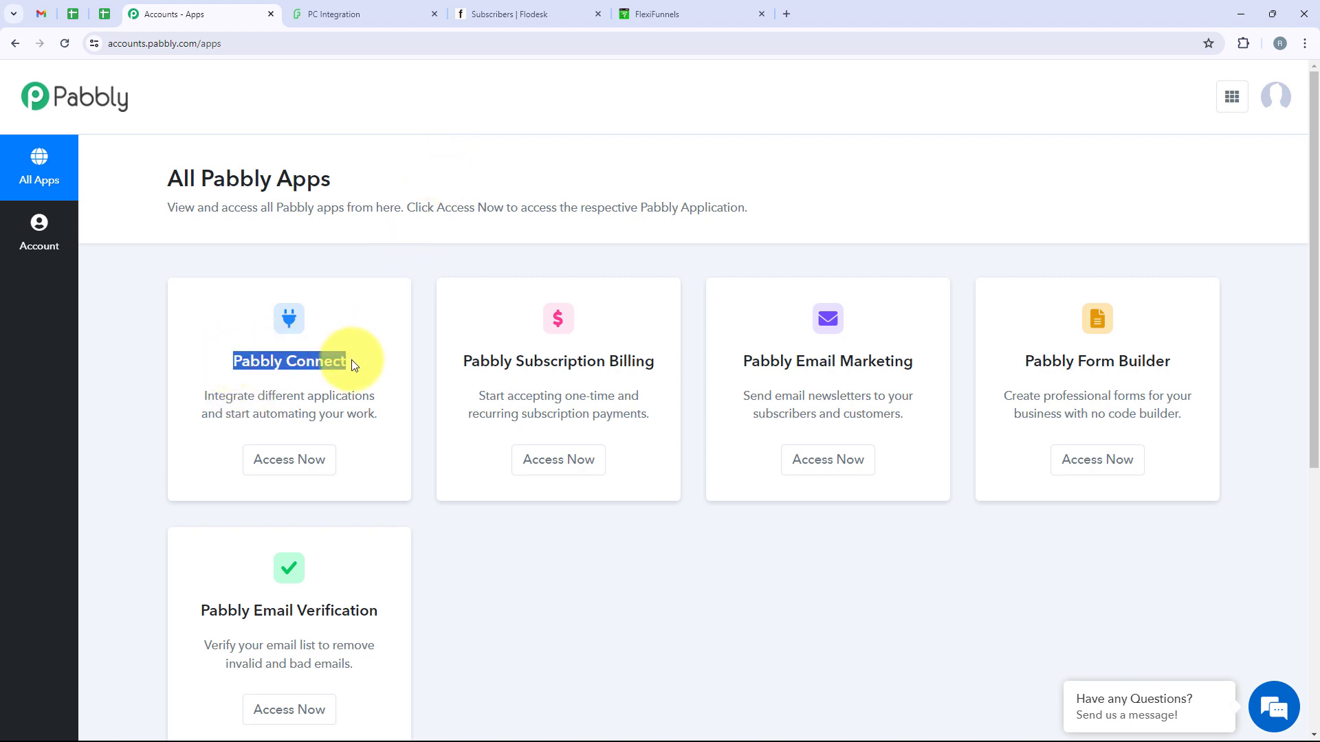
{"action": "left_click", "coordinate": [489, 9]}
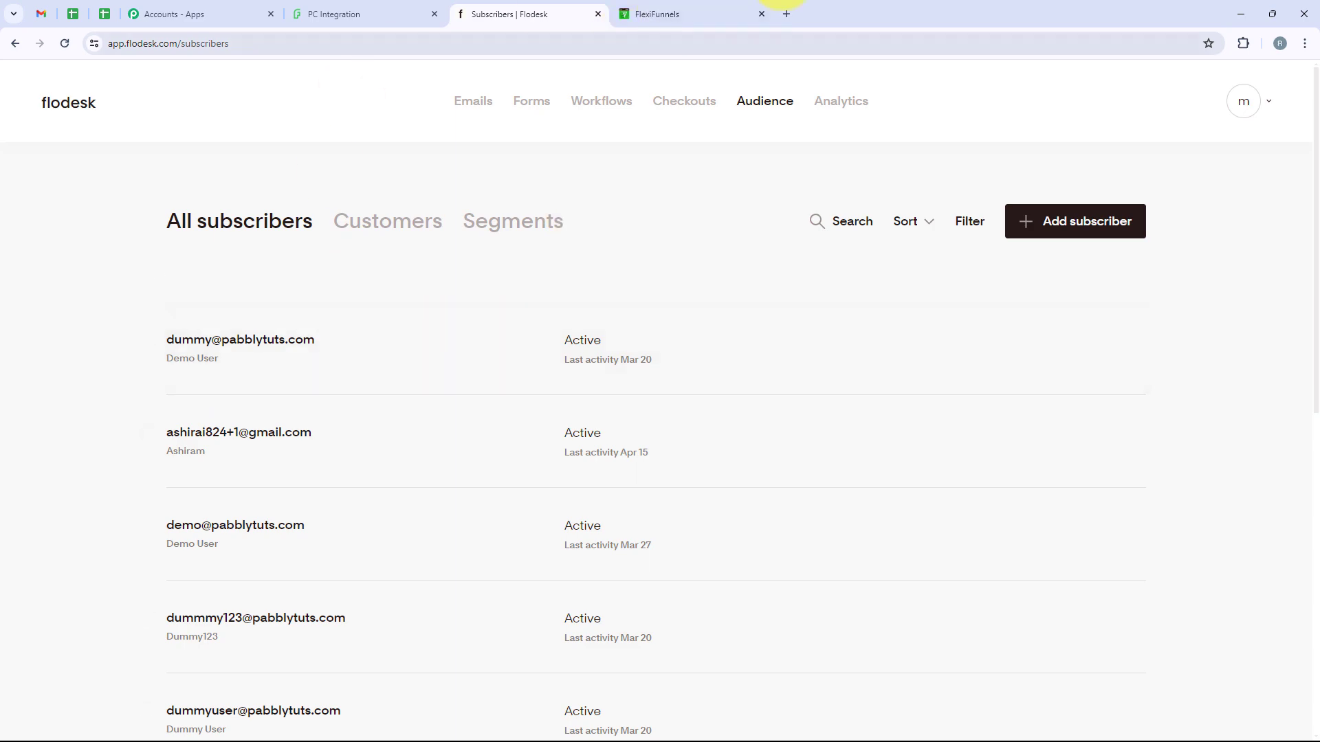
{"action": "left_click", "coordinate": [712, 10]}
{"action": "left_click", "coordinate": [144, 11]}
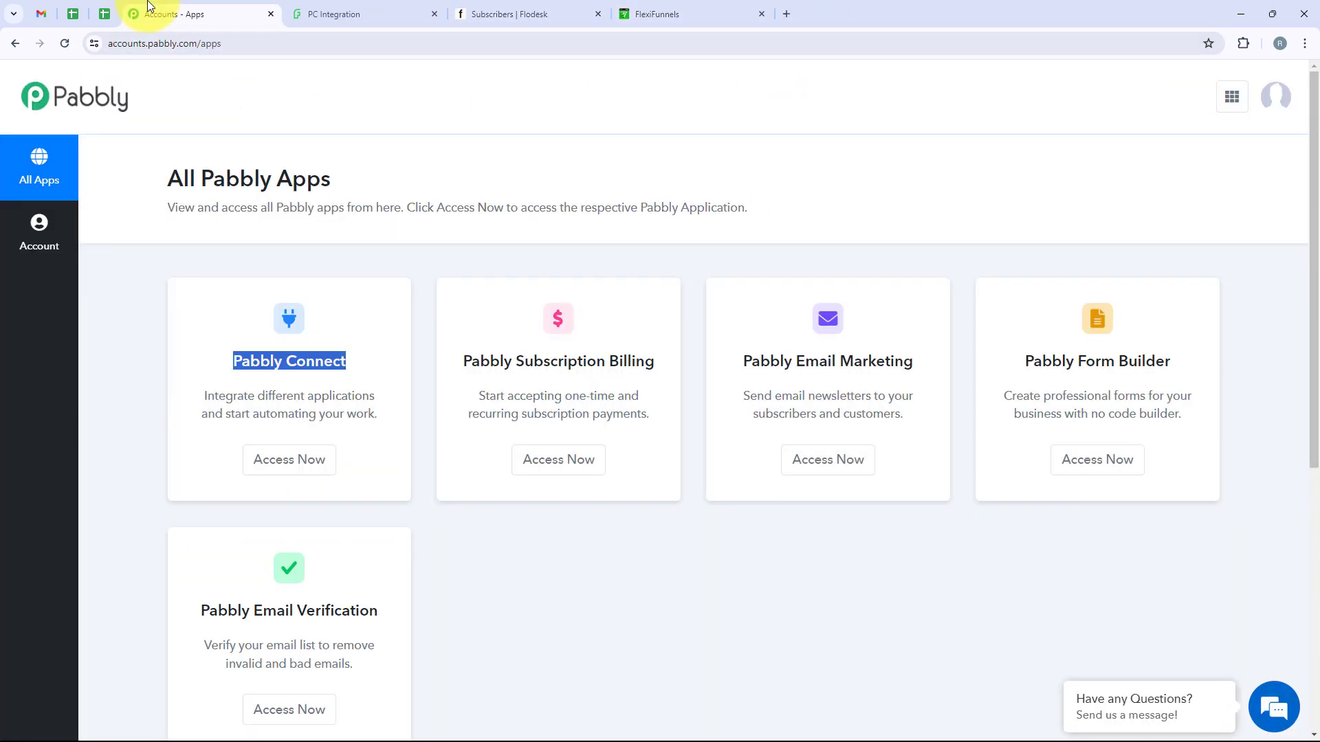
{"action": "left_click", "coordinate": [323, 467]}
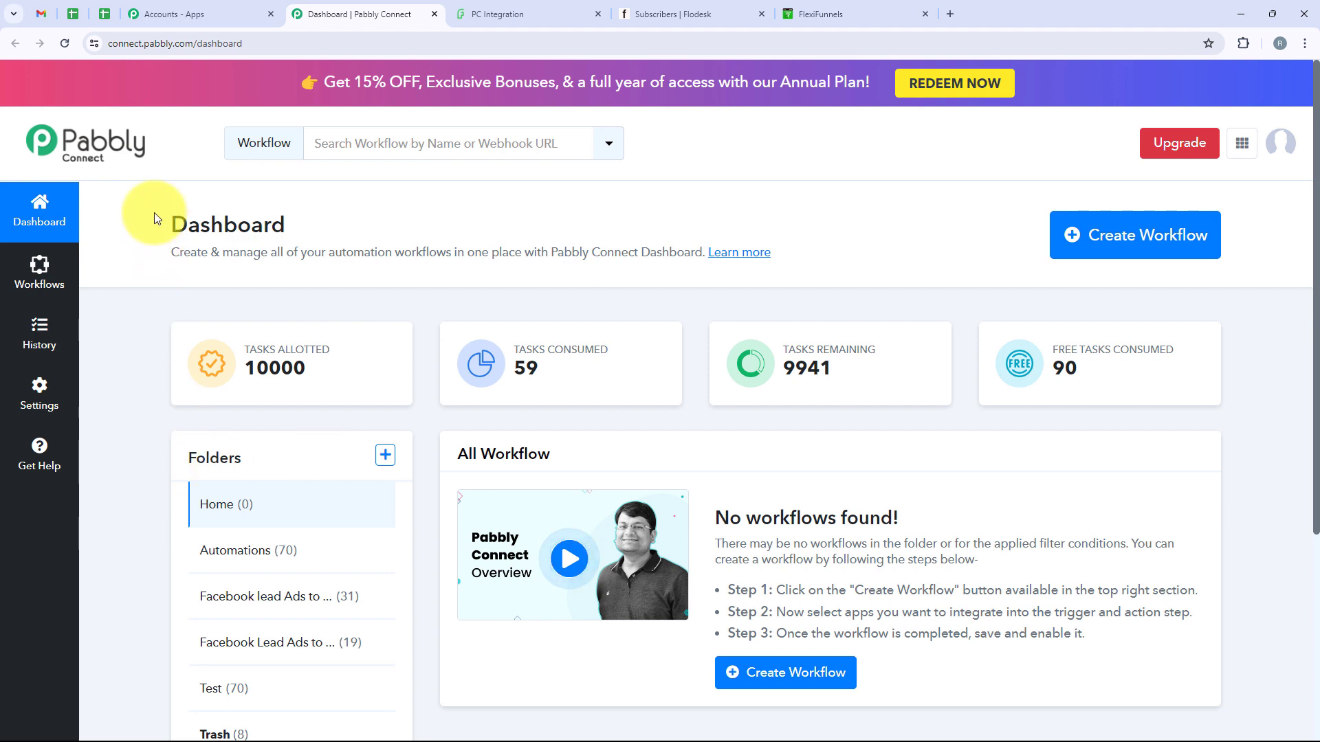
Start a new workflow and place it in the Automations folder
{"action": "left_click_drag", "start_coordinate": [154, 213], "coordinate": [306, 208]}
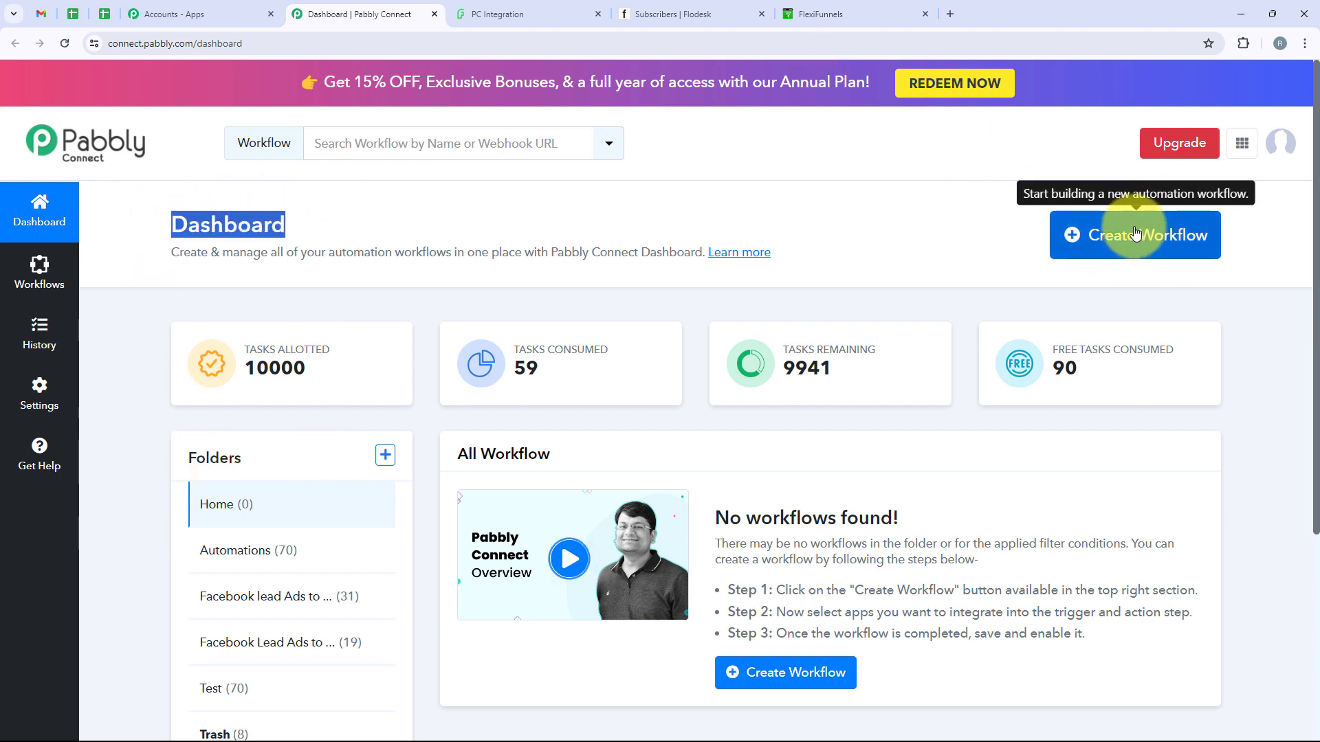
{"action": "left_click", "coordinate": [1132, 262]}
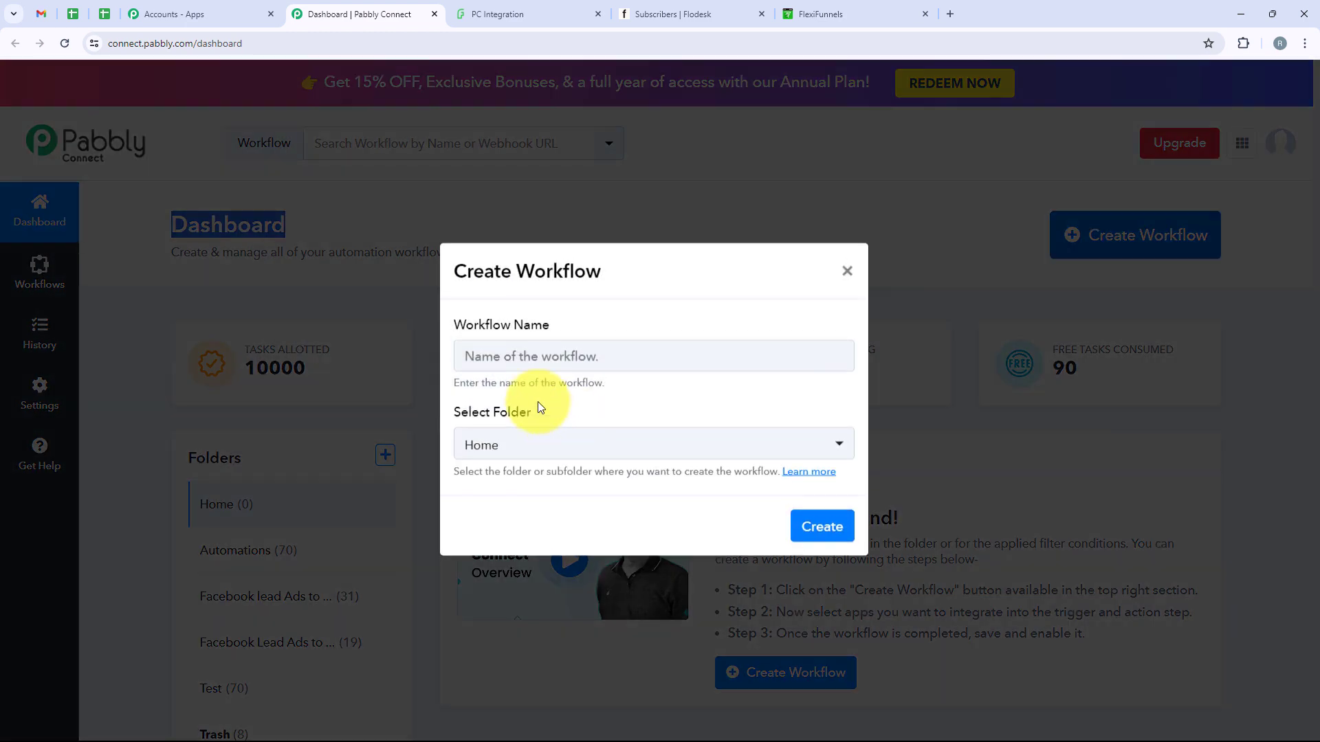
{"action": "left_click_drag", "start_coordinate": [574, 328], "coordinate": [460, 325]}
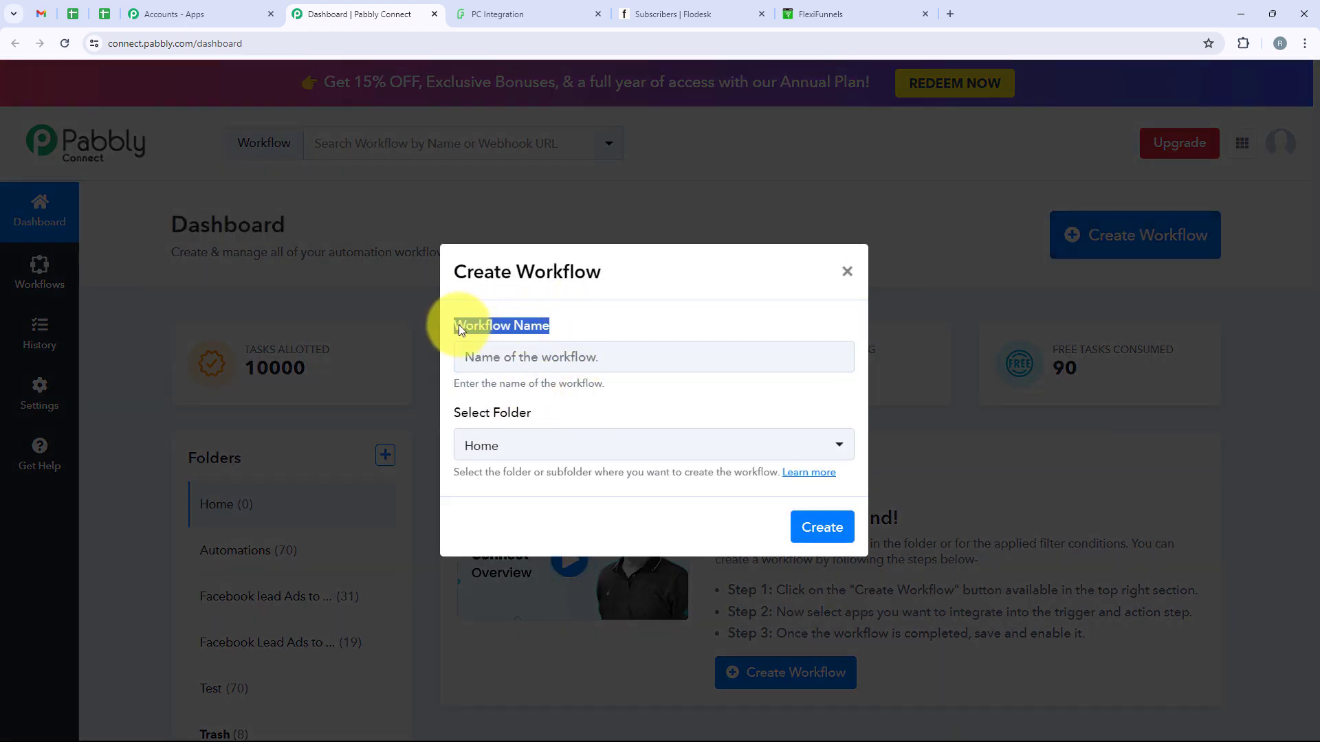
{"action": "left_click", "coordinate": [526, 417]}
{"action": "left_click_drag", "start_coordinate": [526, 417], "coordinate": [456, 421]}
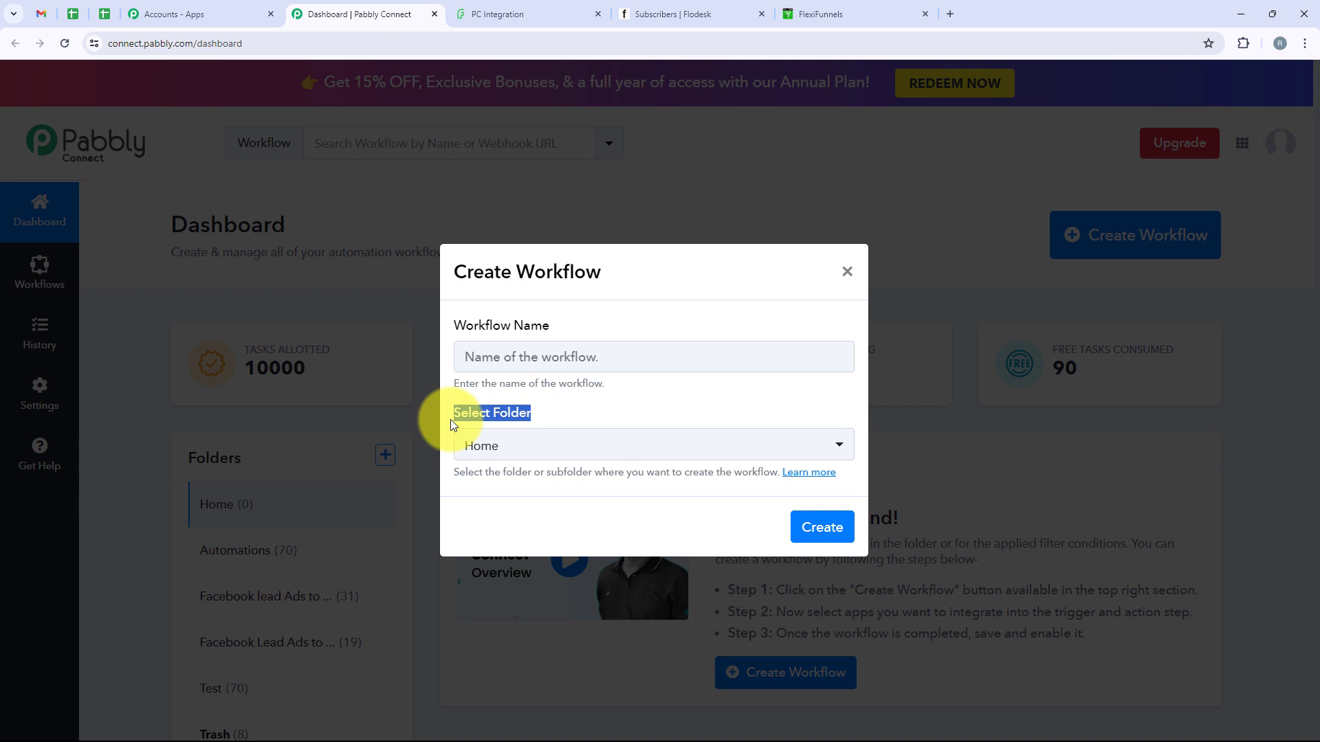
{"action": "left_click", "coordinate": [569, 443]}
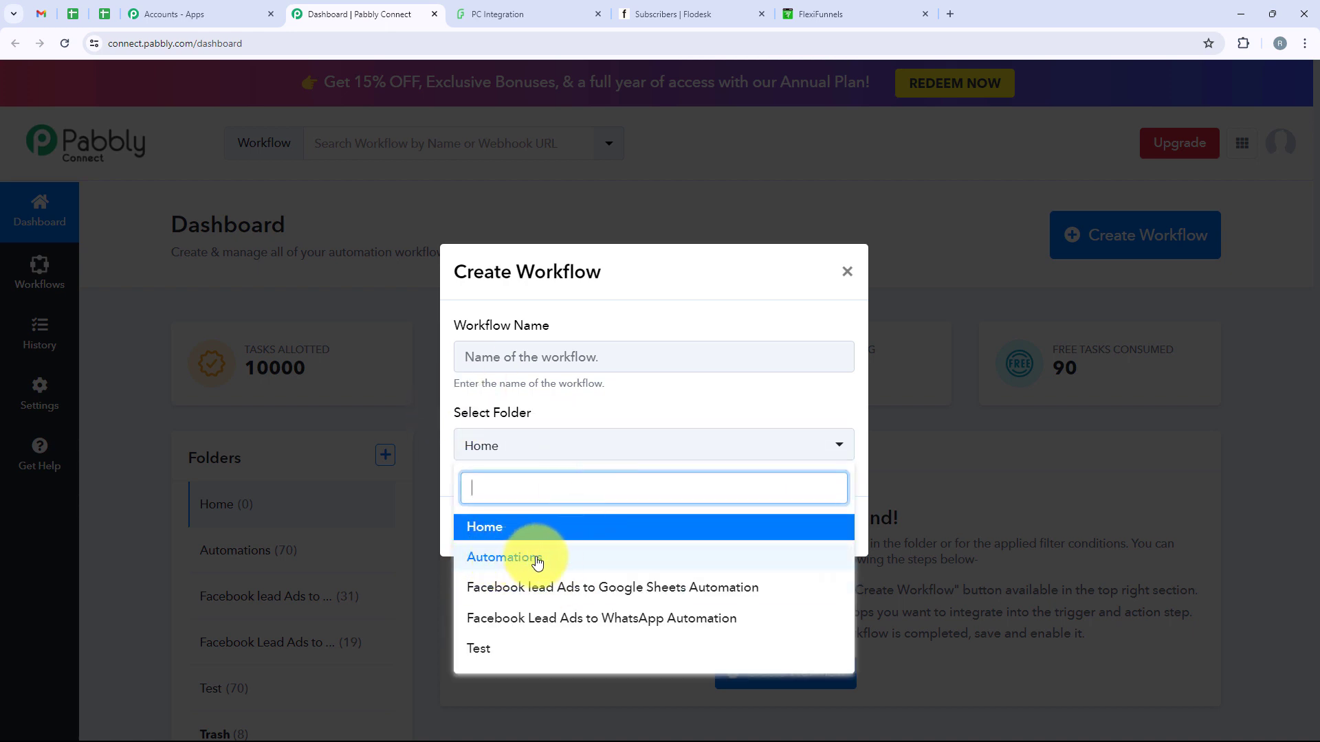
{"action": "left_click", "coordinate": [530, 563]}
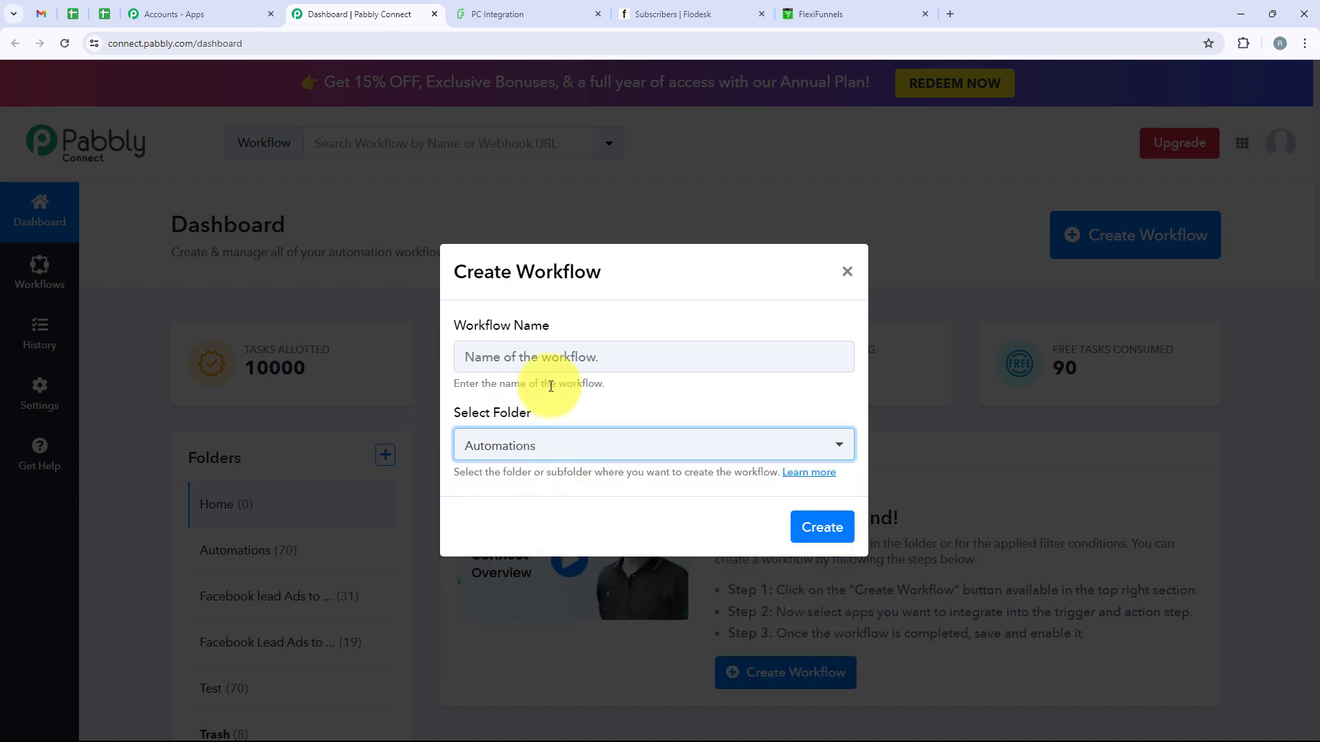
Paste the name 'Create Flodesk Subscriber on FlexiFunnels Form Submission' and create the workflow
{"action": "left_click", "coordinate": [552, 358]}
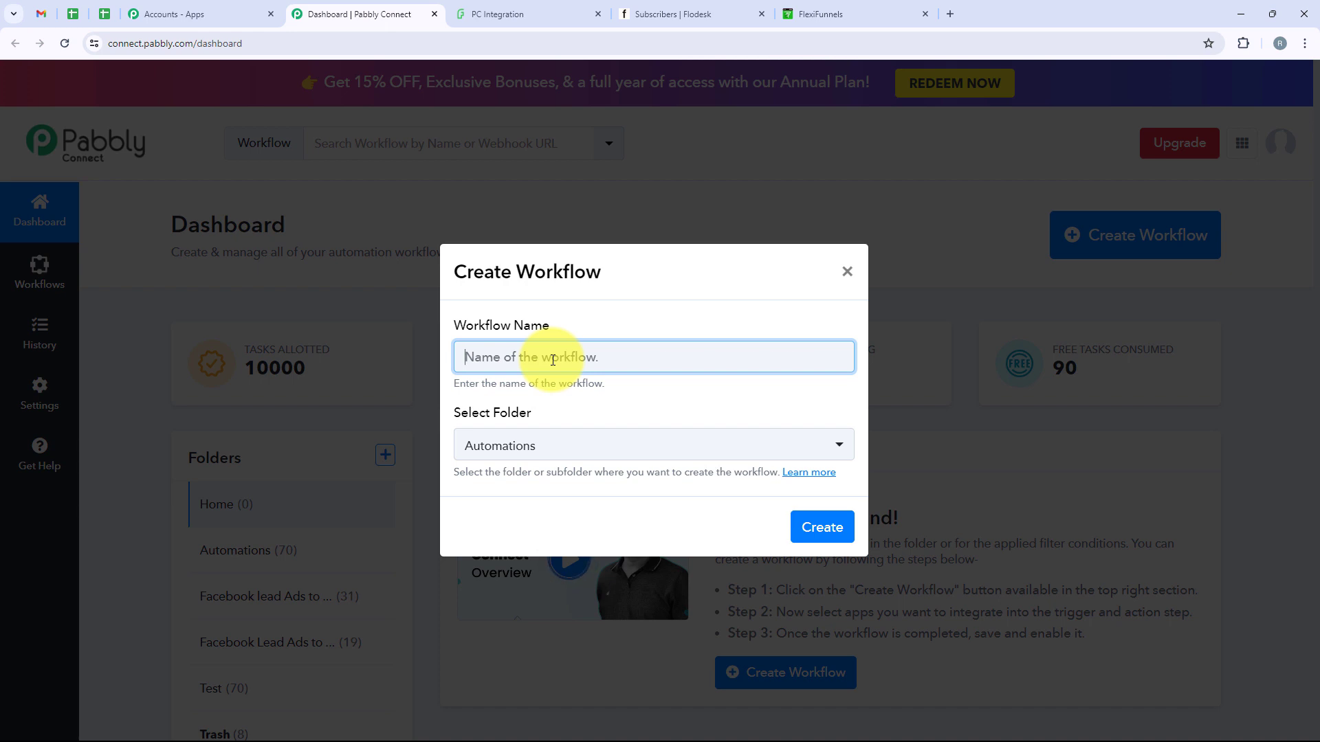
{"action": "type", "text": "Create Flodesk Subscriber on FlexiFunnels Form Submission"}
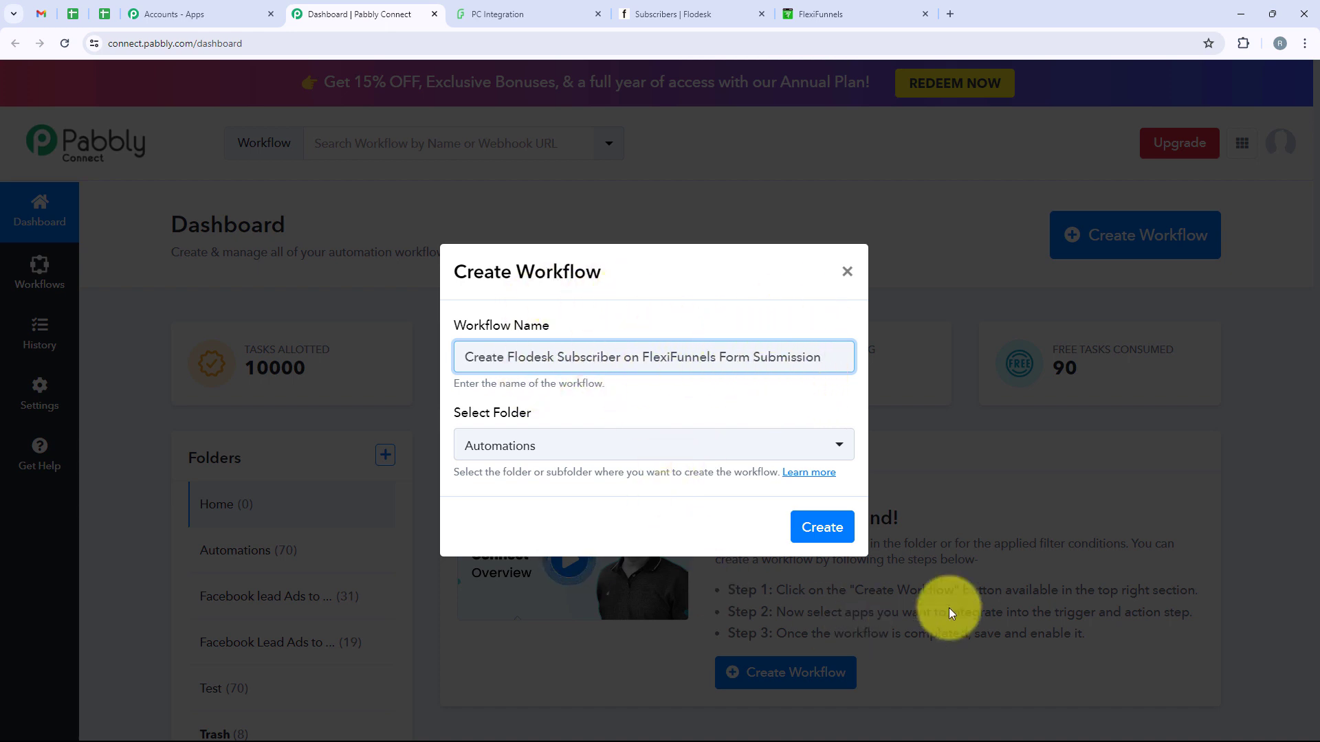
{"action": "left_click", "coordinate": [836, 531]}
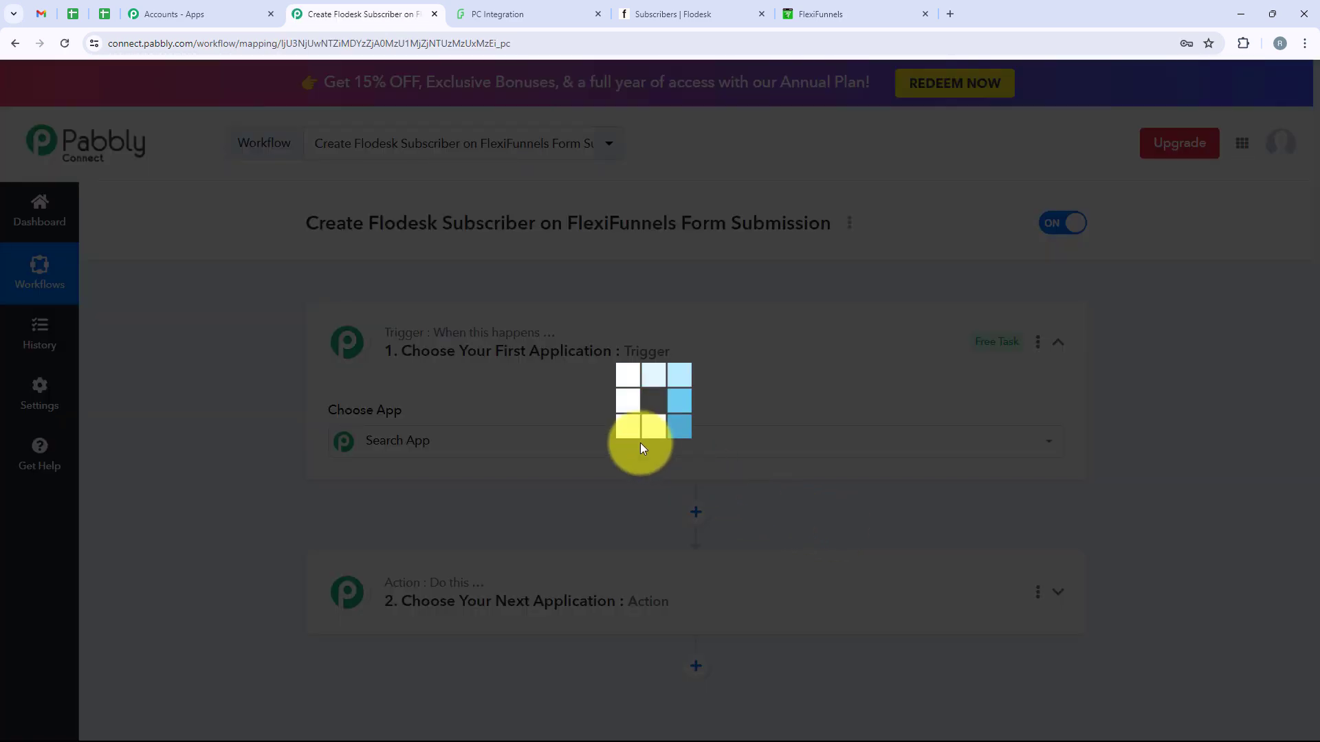
Search for and set FlexiFunnels as the trigger app
{"action": "left_click", "coordinate": [641, 443]}
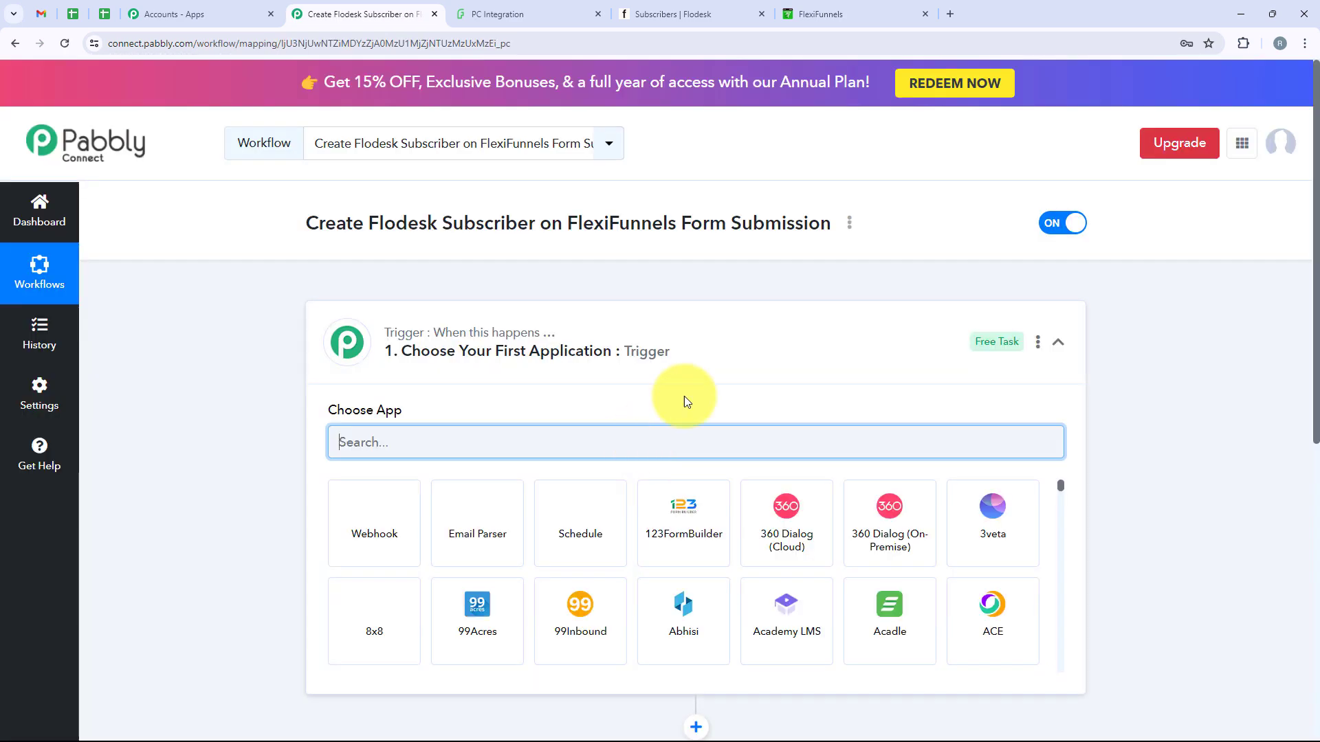
{"action": "left_click", "coordinate": [762, 357]}
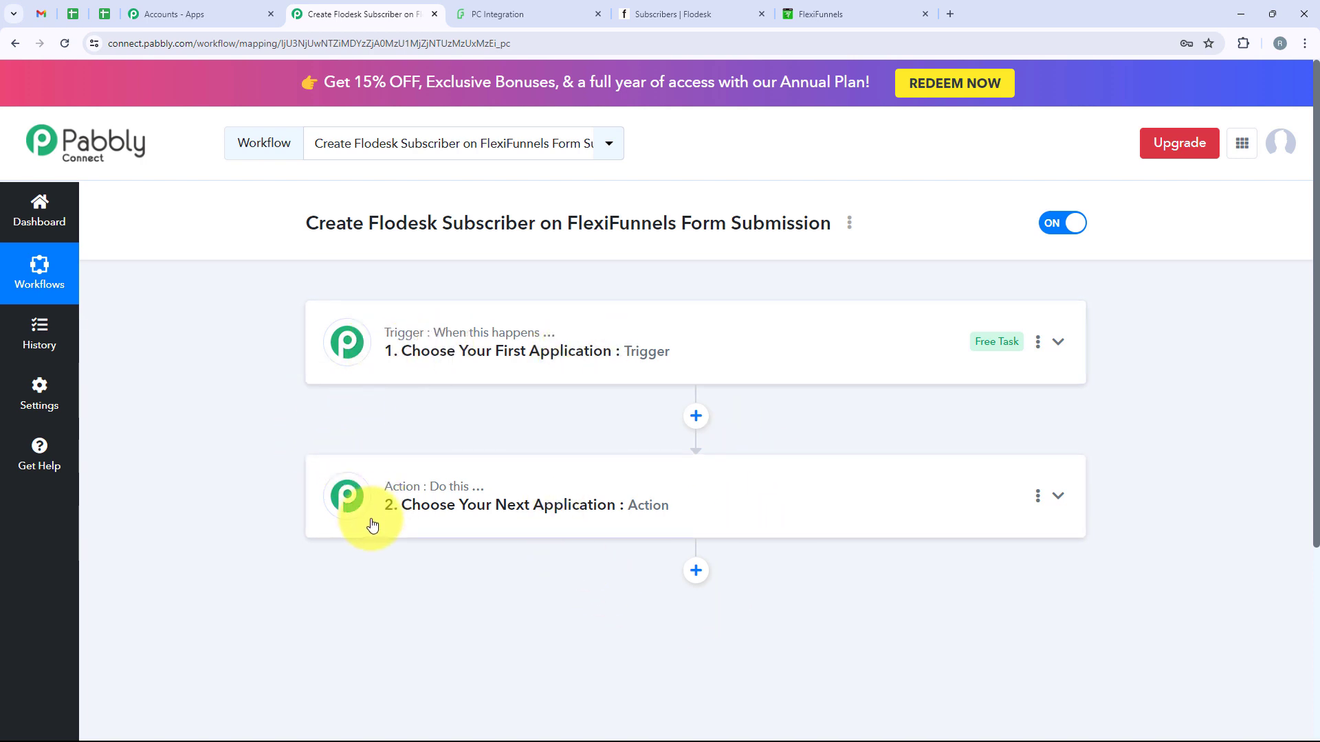
{"action": "left_click", "coordinate": [462, 375]}
{"action": "left_click", "coordinate": [402, 445]}
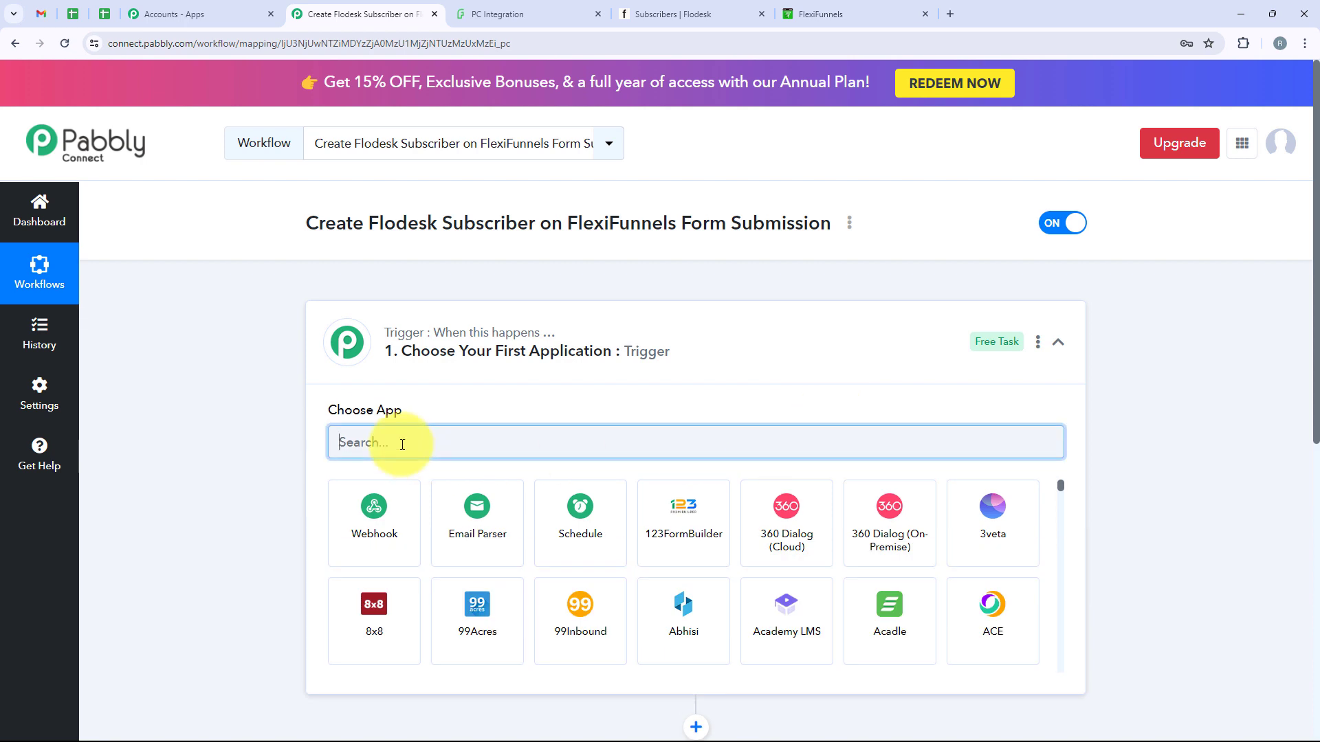
{"action": "type", "text": "f"}
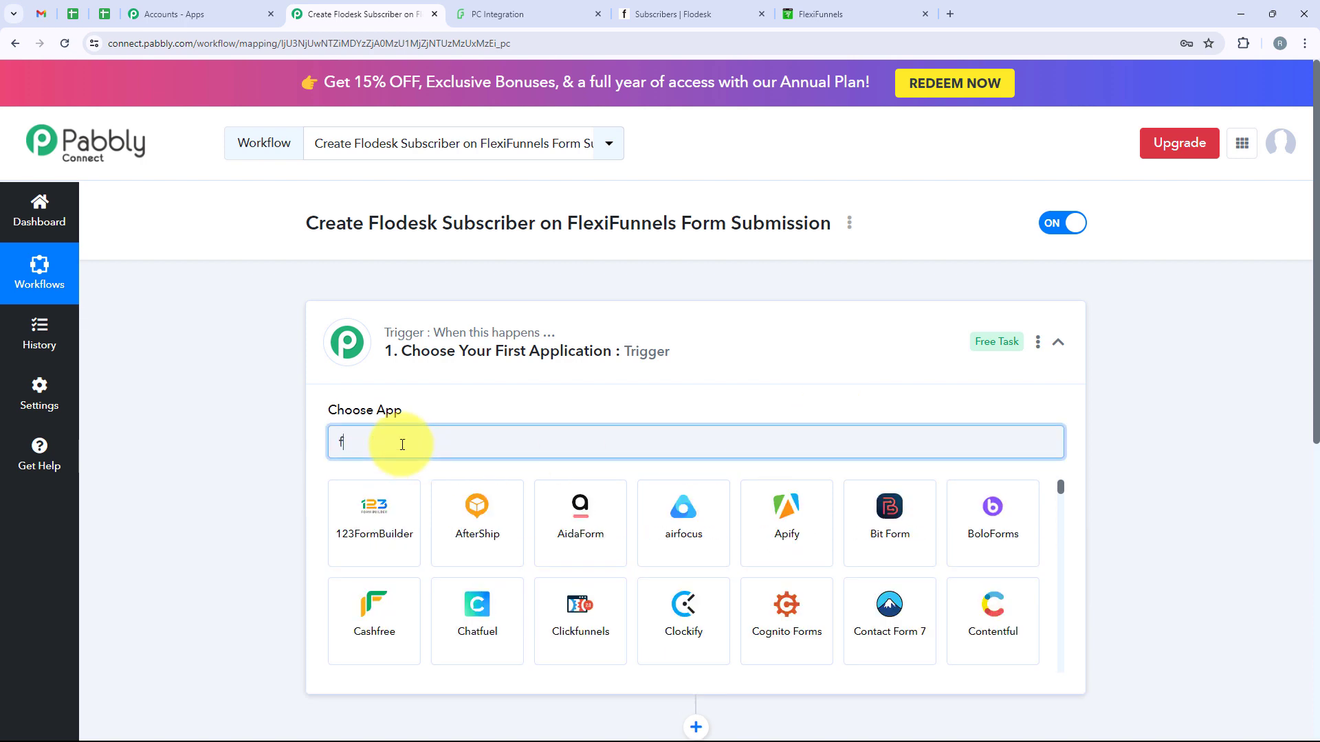
{"action": "key", "text": "BackSpace"}
{"action": "type", "text": "FlexiF"}
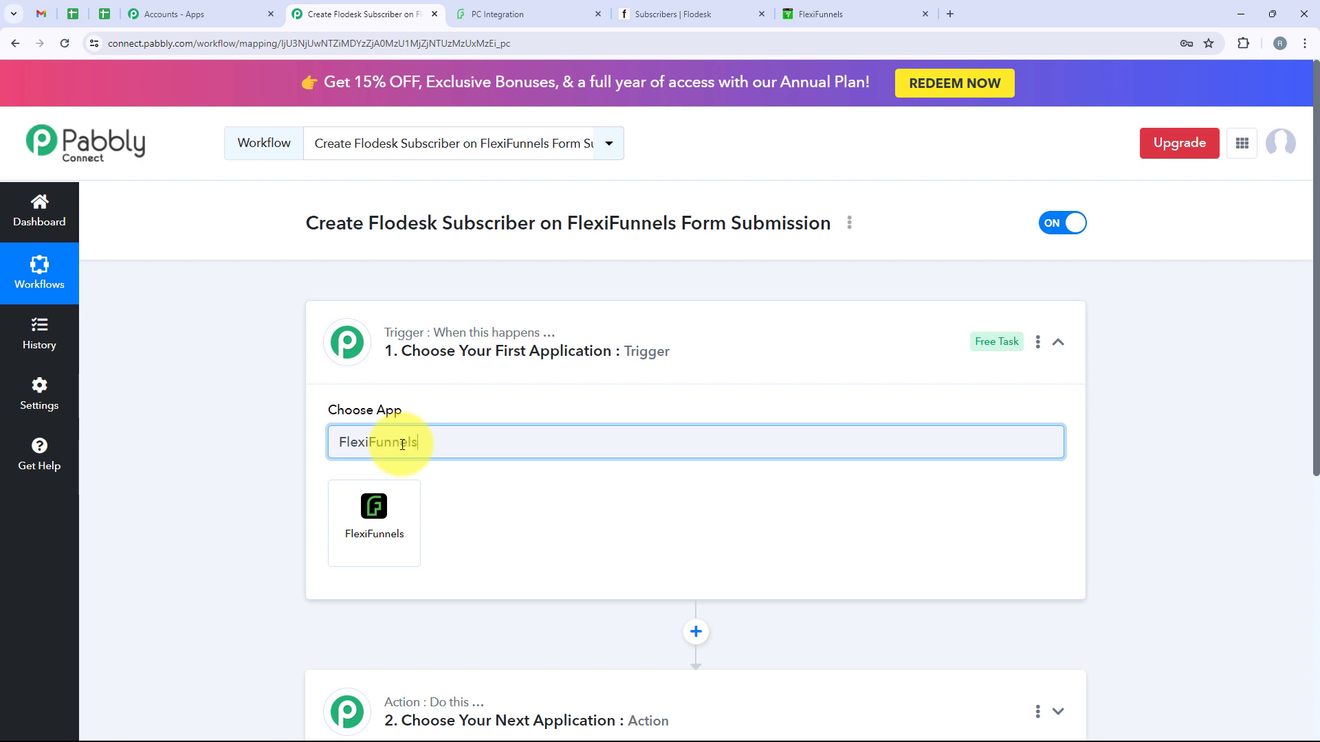
{"action": "type", "text": "unnels"}
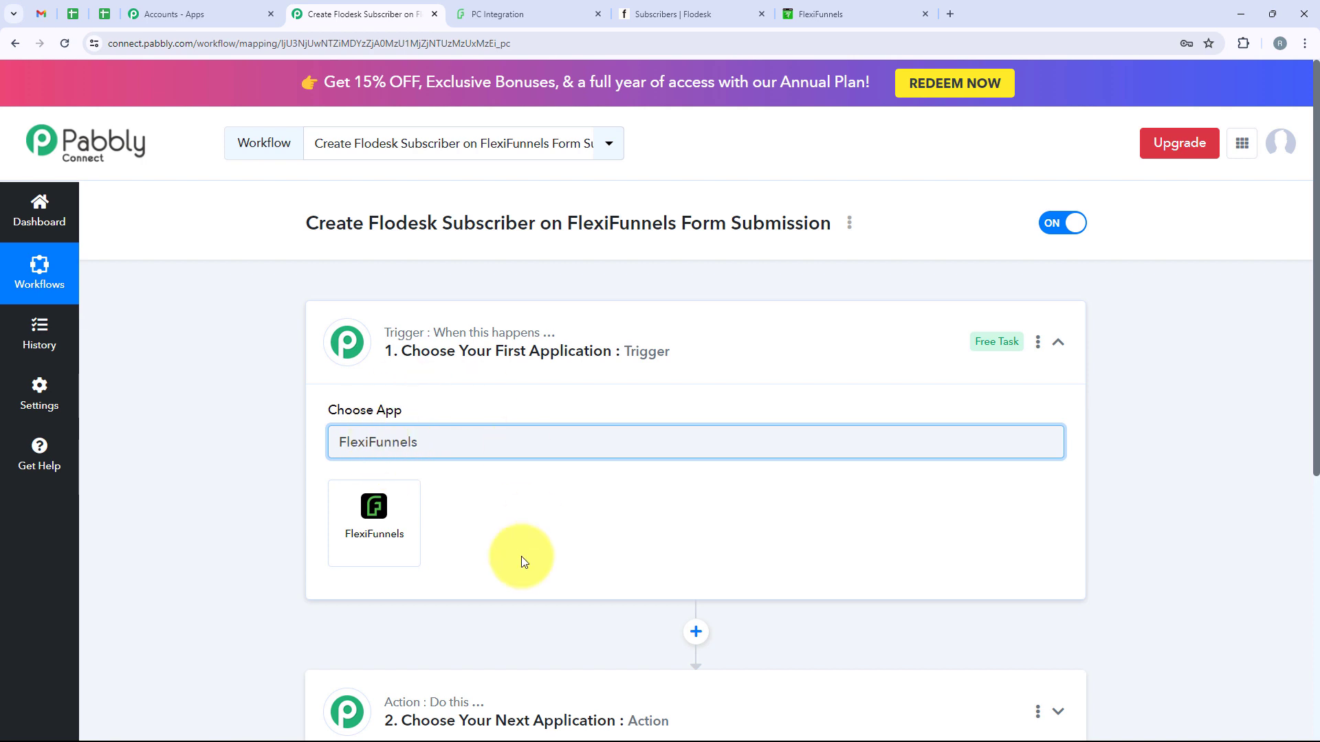
{"action": "left_click", "coordinate": [344, 564]}
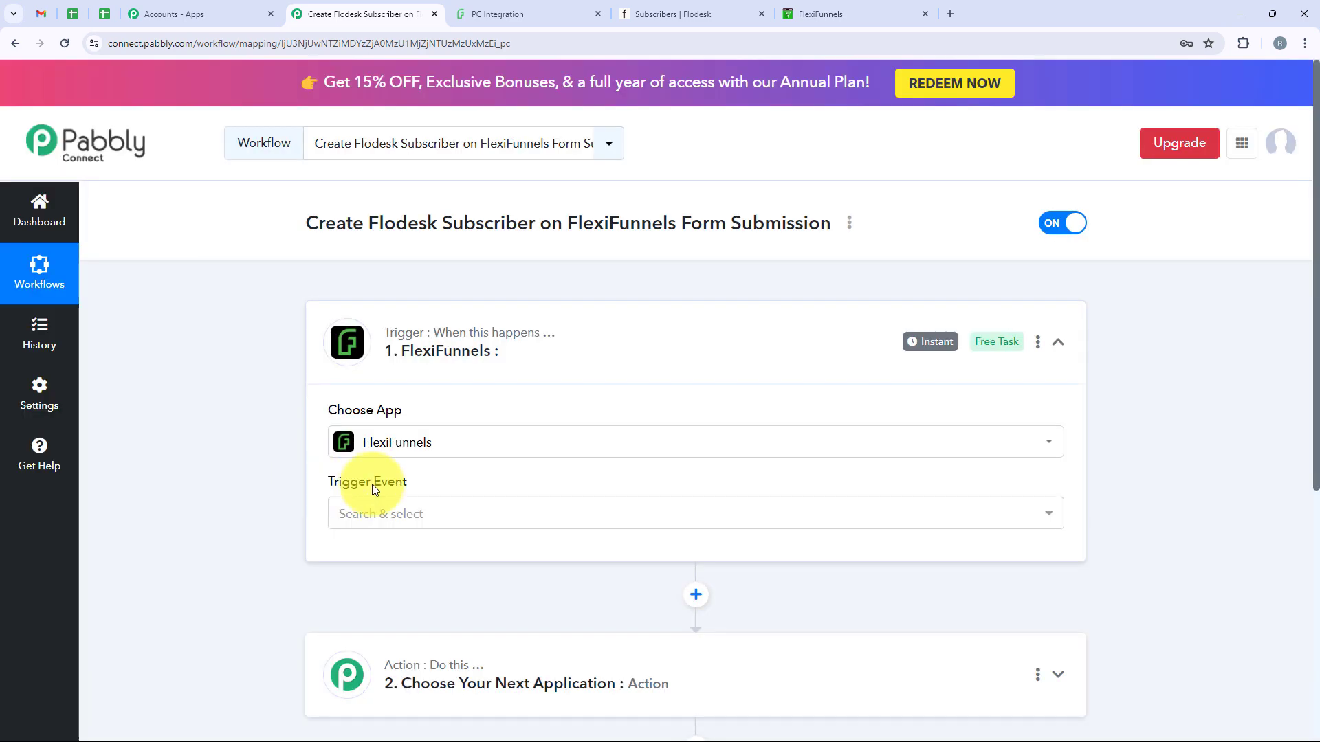
Pick the New Form Submission trigger event, copy its webhook URL, and switch to FlexiFunnels
{"action": "left_click_drag", "start_coordinate": [436, 486], "coordinate": [427, 501]}
{"action": "left_click", "coordinate": [700, 514]}
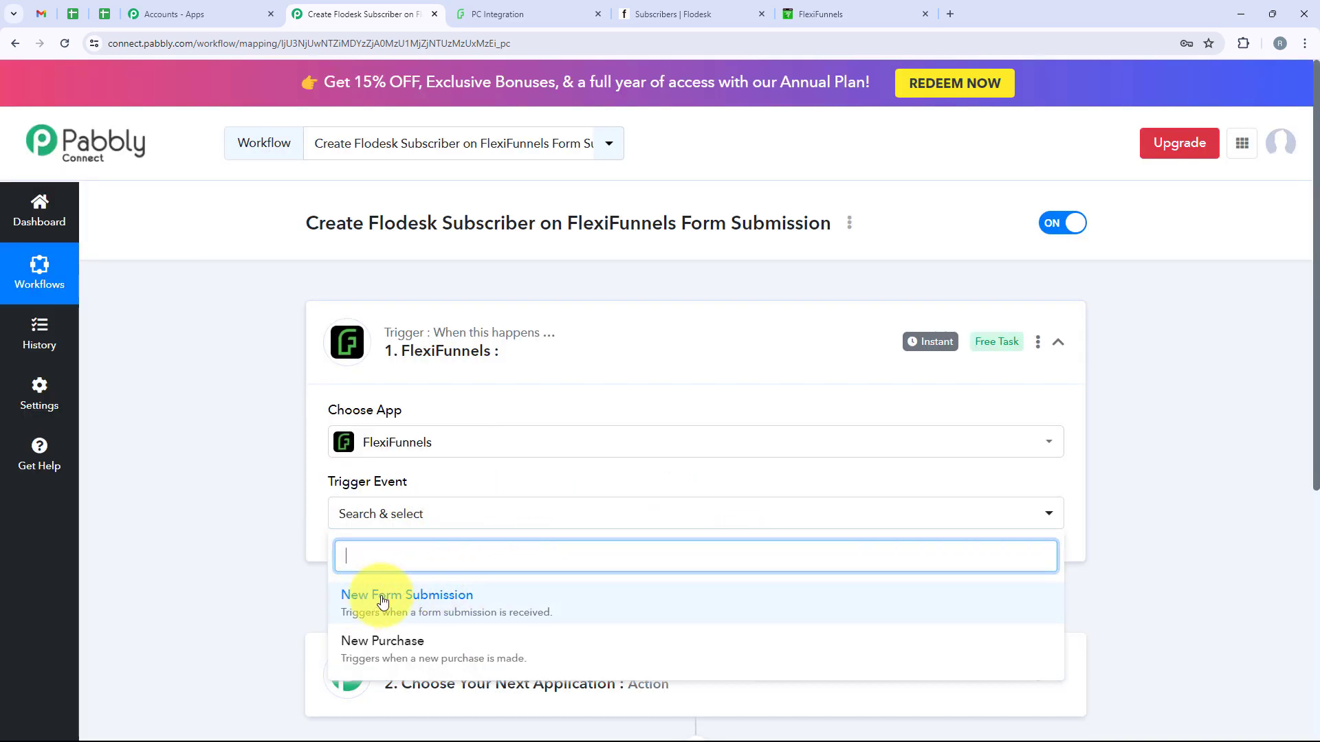
{"action": "left_click", "coordinate": [484, 599]}
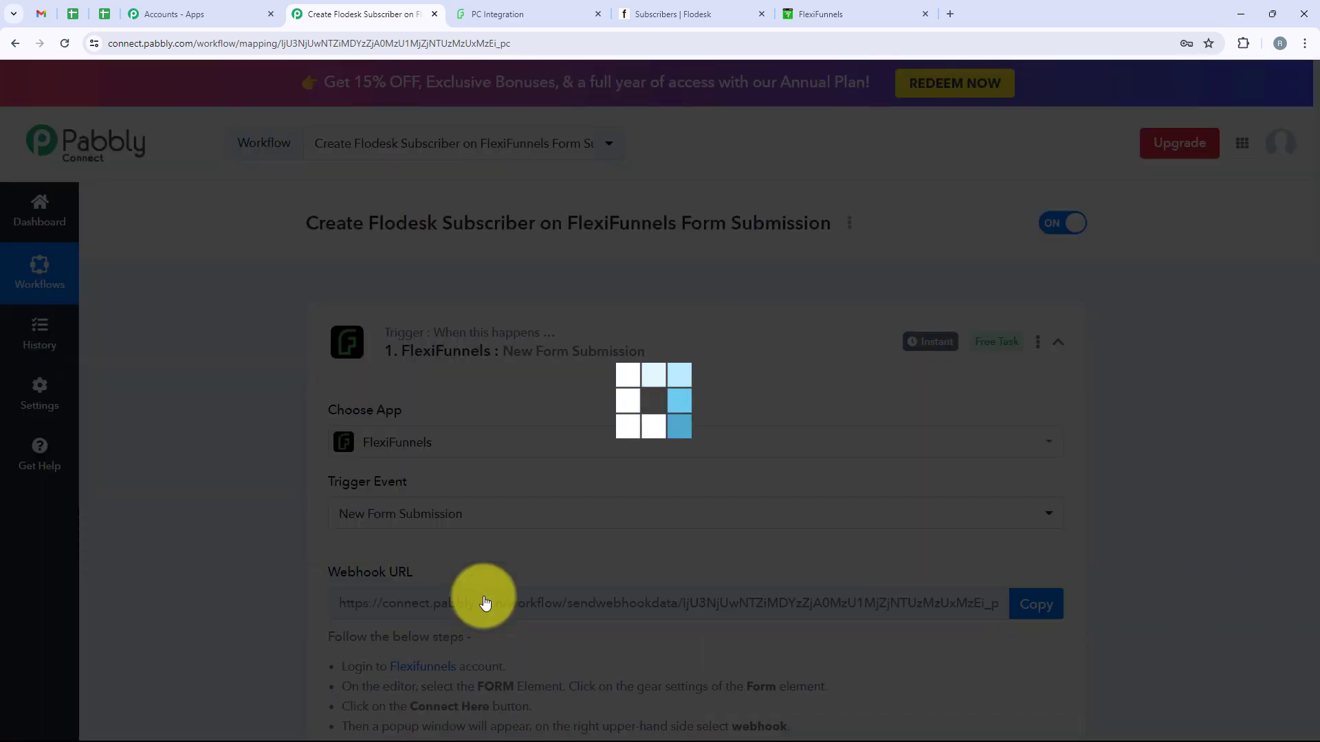
{"action": "scroll", "coordinate": [485, 602], "scroll_direction": "down", "scroll_amount": 2}
{"action": "scroll", "coordinate": [484, 602], "scroll_direction": "down", "scroll_amount": 3}
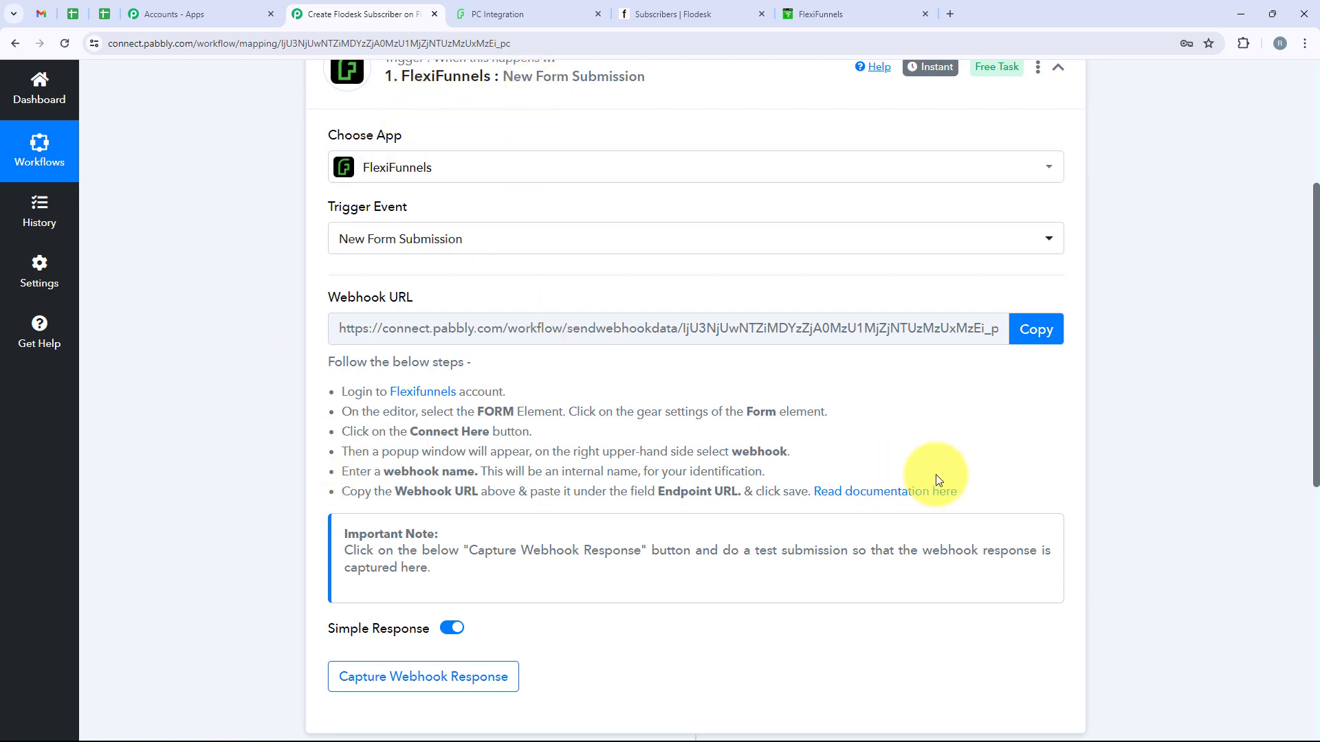
{"action": "left_click", "coordinate": [1038, 330]}
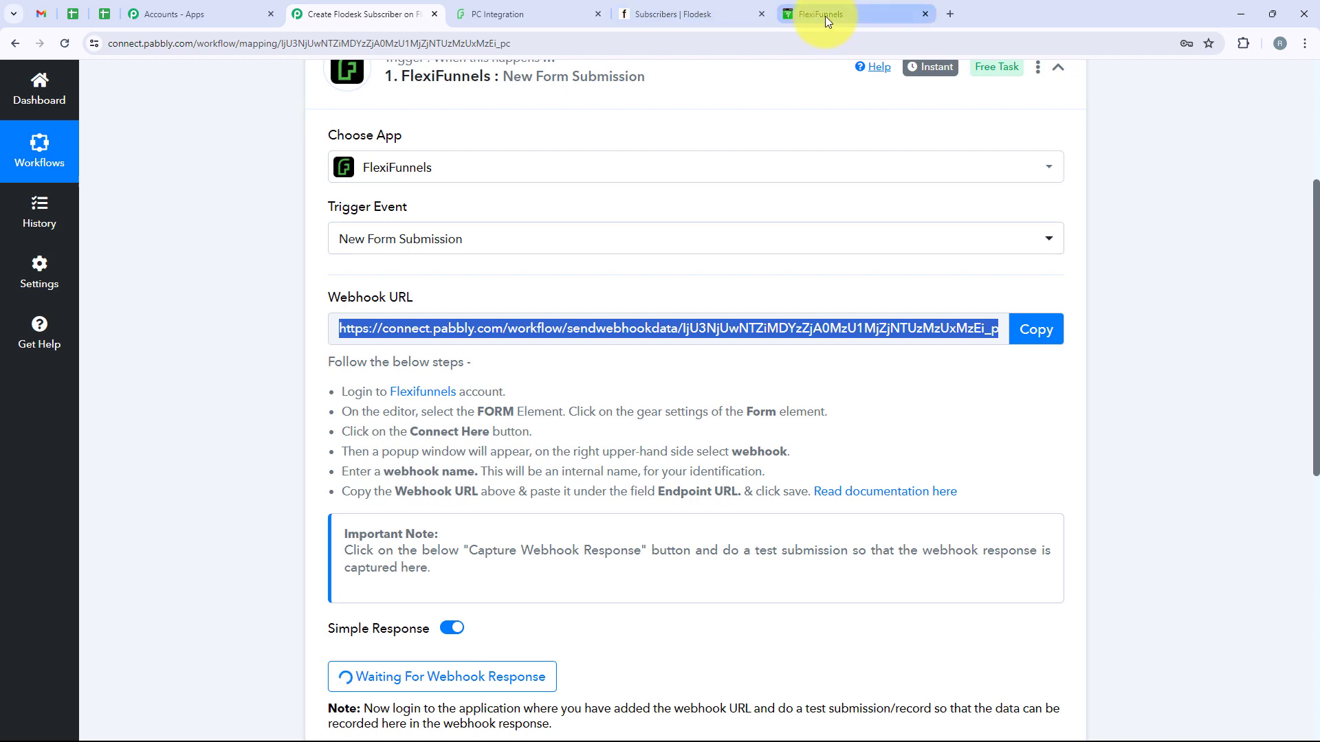
{"action": "left_click", "coordinate": [825, 15]}
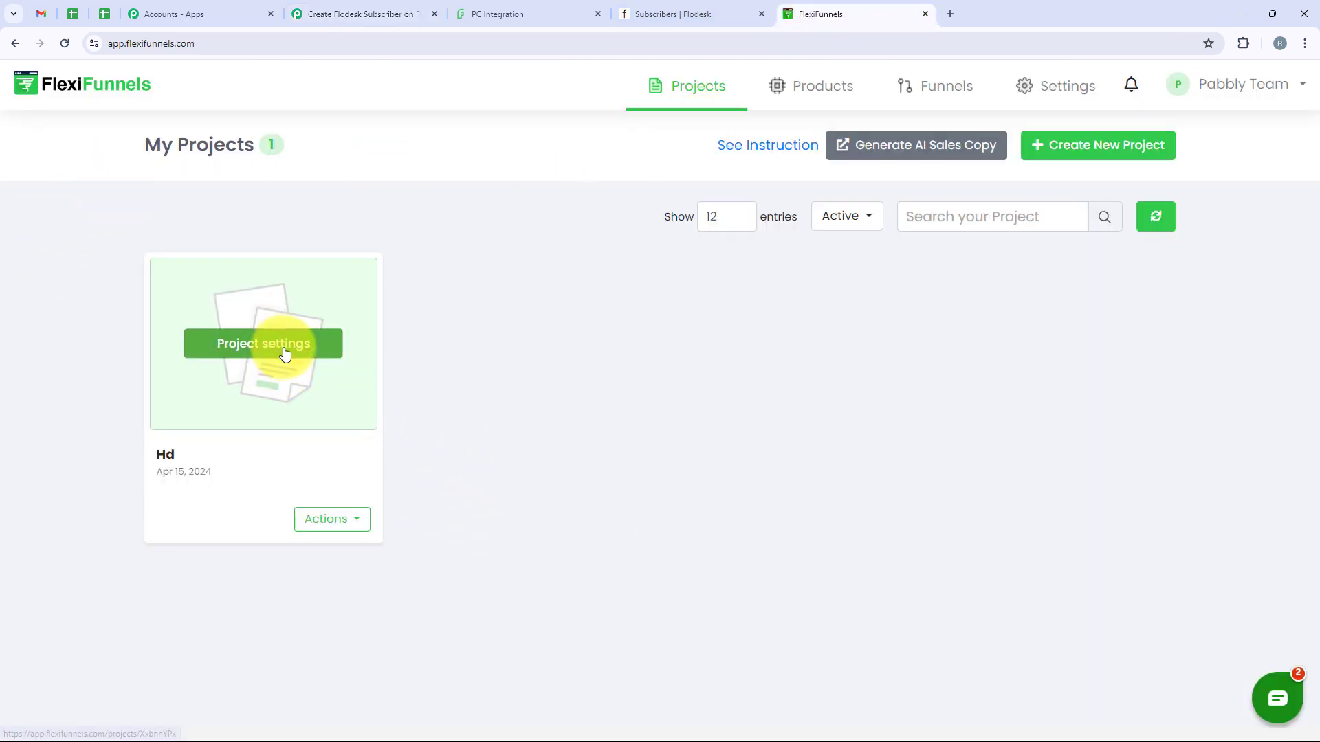
Edit the Hd project's PC Integration page and show the signup form's Advanced Settings
{"action": "left_click", "coordinate": [286, 352]}
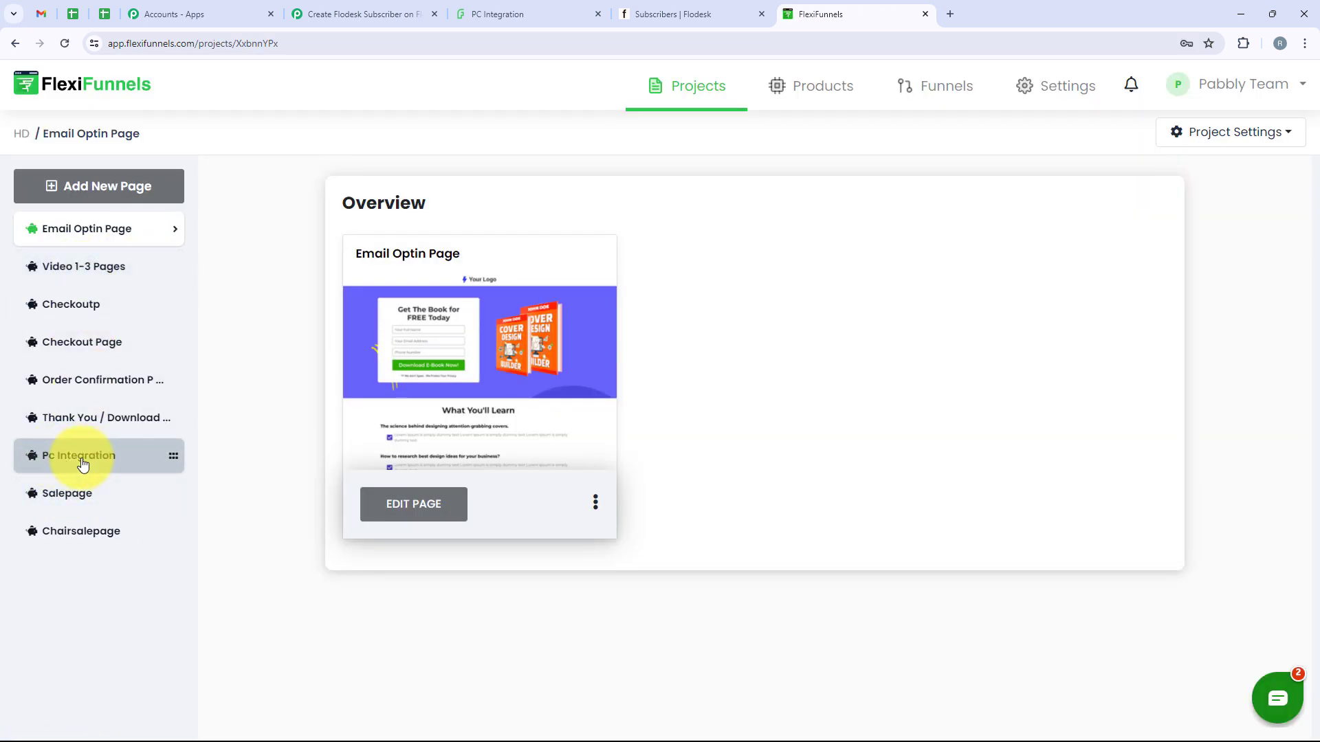
{"action": "left_click", "coordinate": [105, 457]}
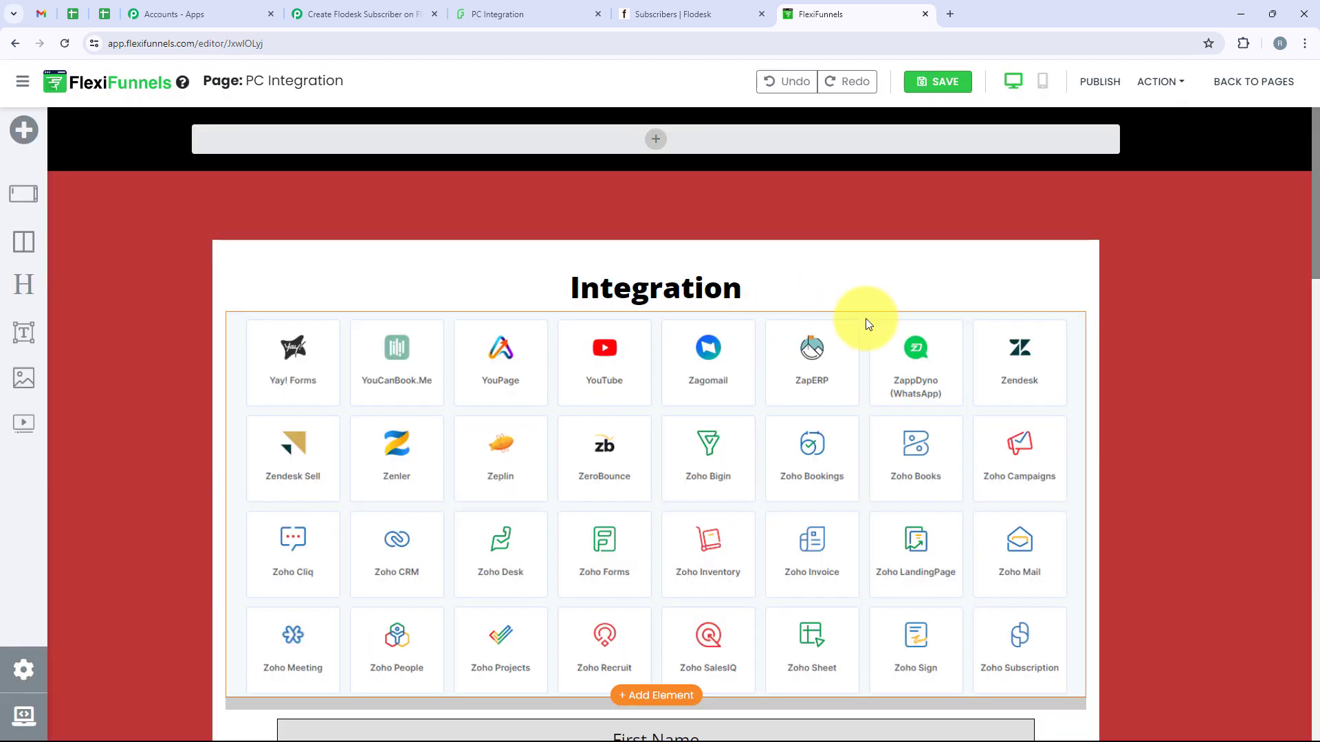
{"action": "scroll", "coordinate": [865, 319], "scroll_direction": "down", "scroll_amount": 3}
{"action": "scroll", "coordinate": [865, 319], "scroll_direction": "down", "scroll_amount": 1}
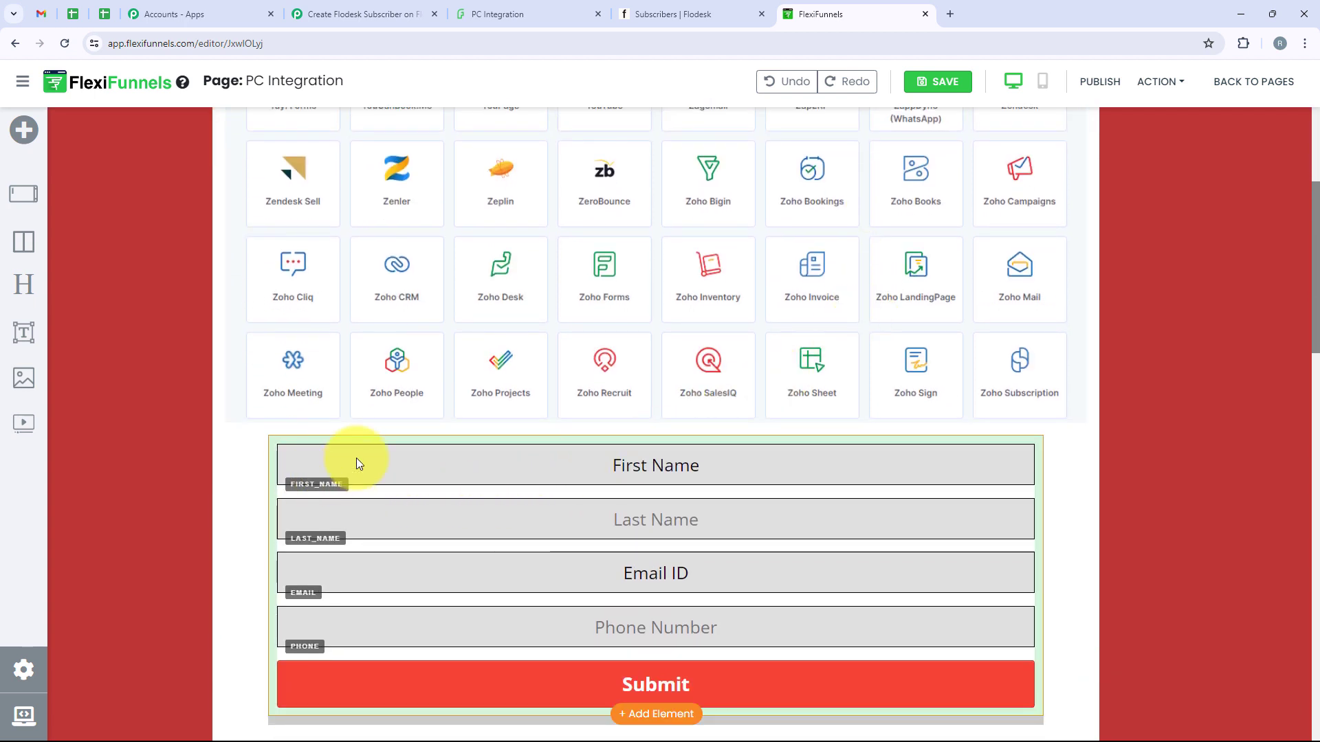
{"action": "left_click", "coordinate": [589, 460]}
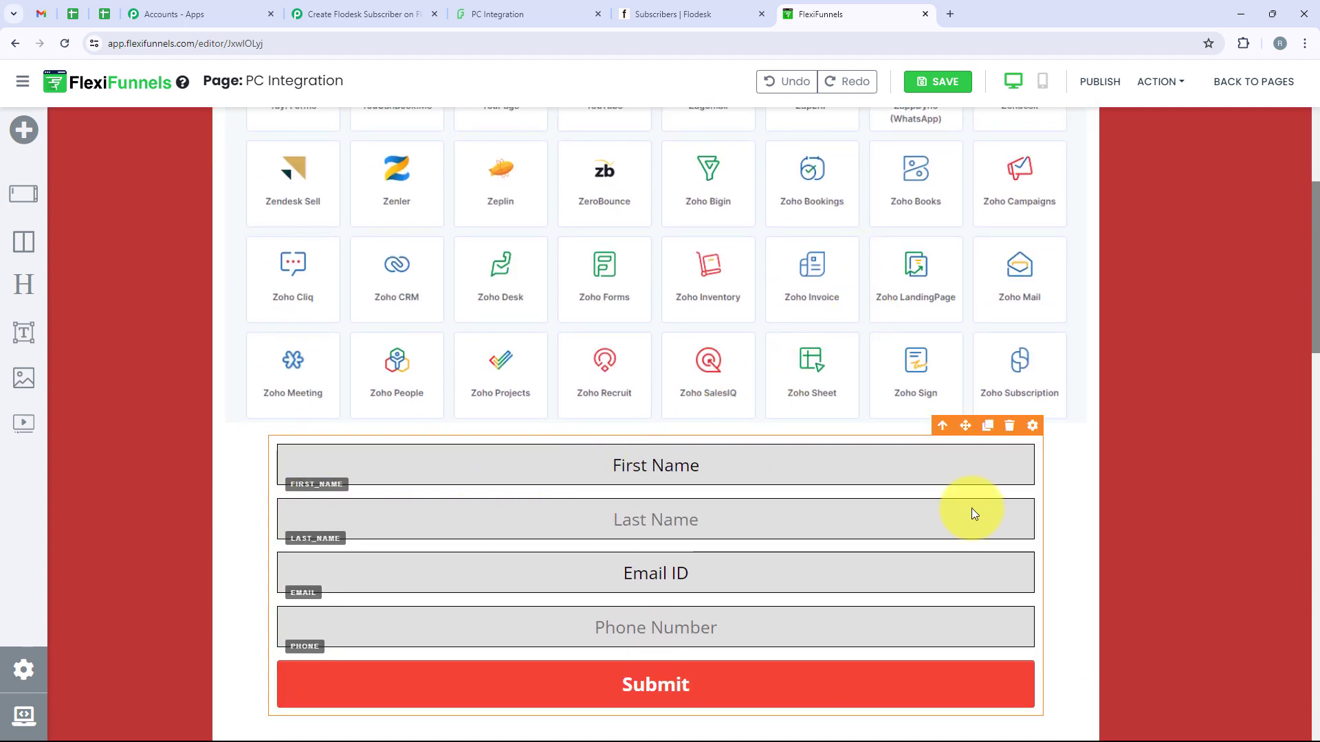
{"action": "left_click", "coordinate": [1032, 427]}
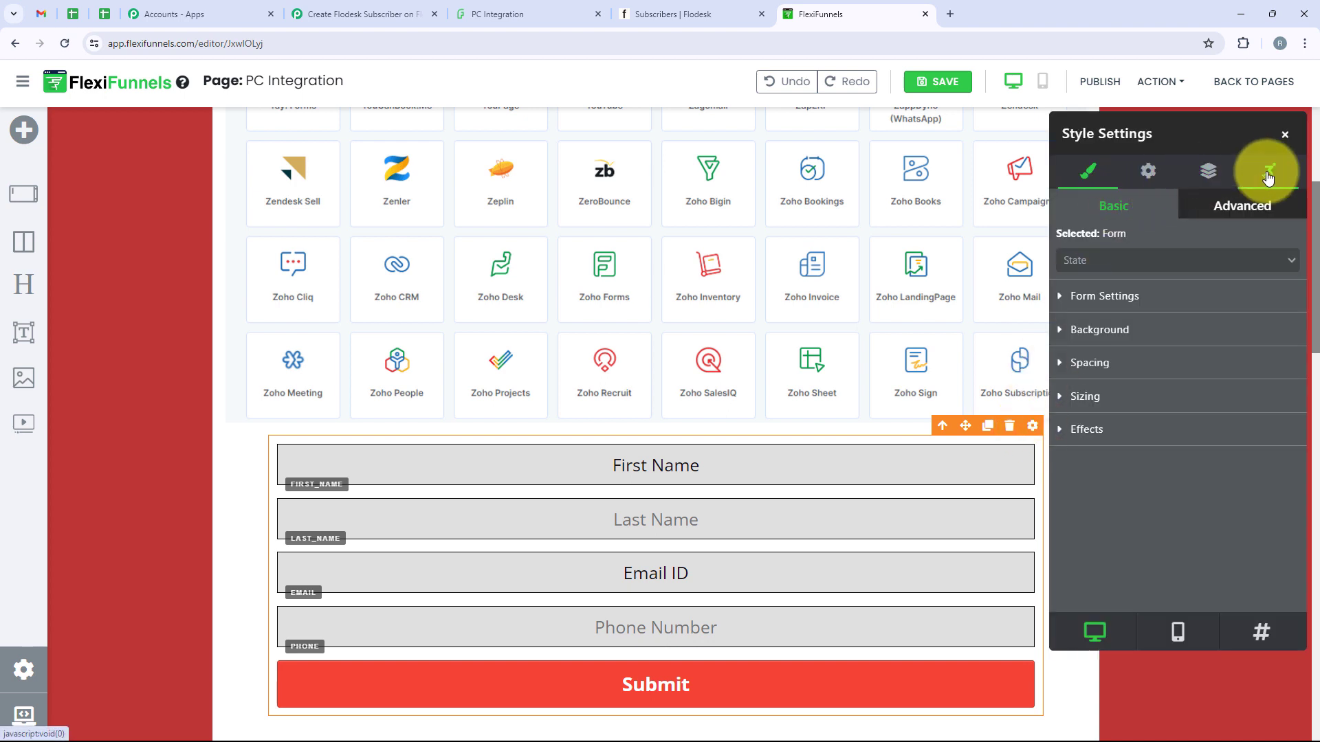
{"action": "left_click", "coordinate": [1148, 172]}
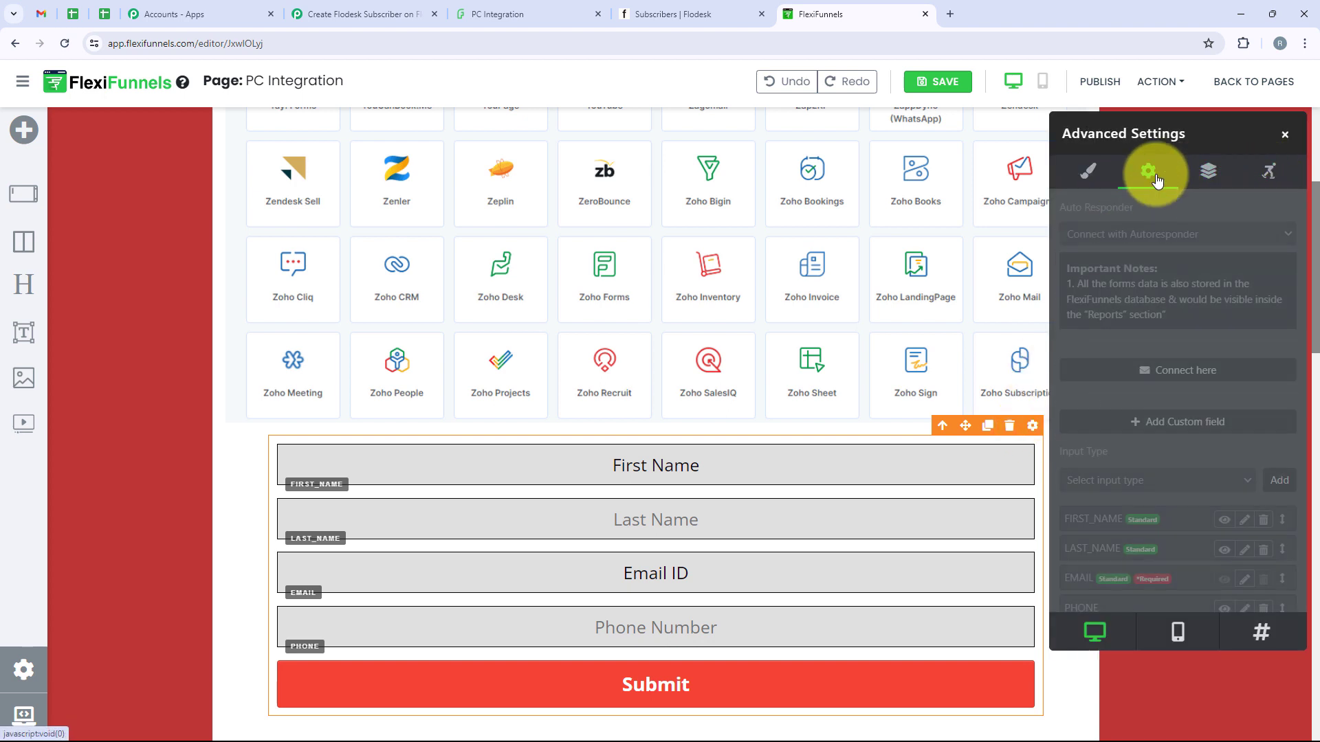
Connect the form to a webhook named 'Test' with the pasted Pabbly URL and save it
{"action": "left_click", "coordinate": [1184, 370]}
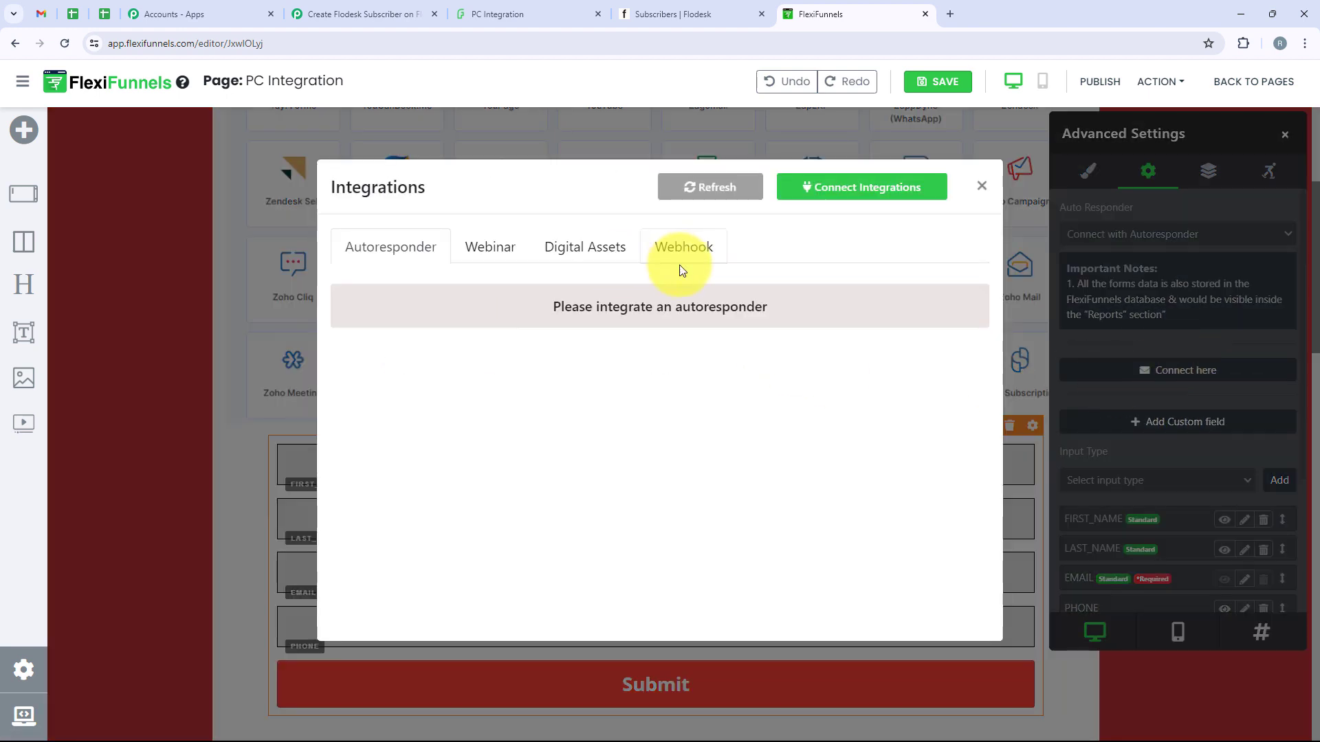
{"action": "left_click", "coordinate": [686, 245]}
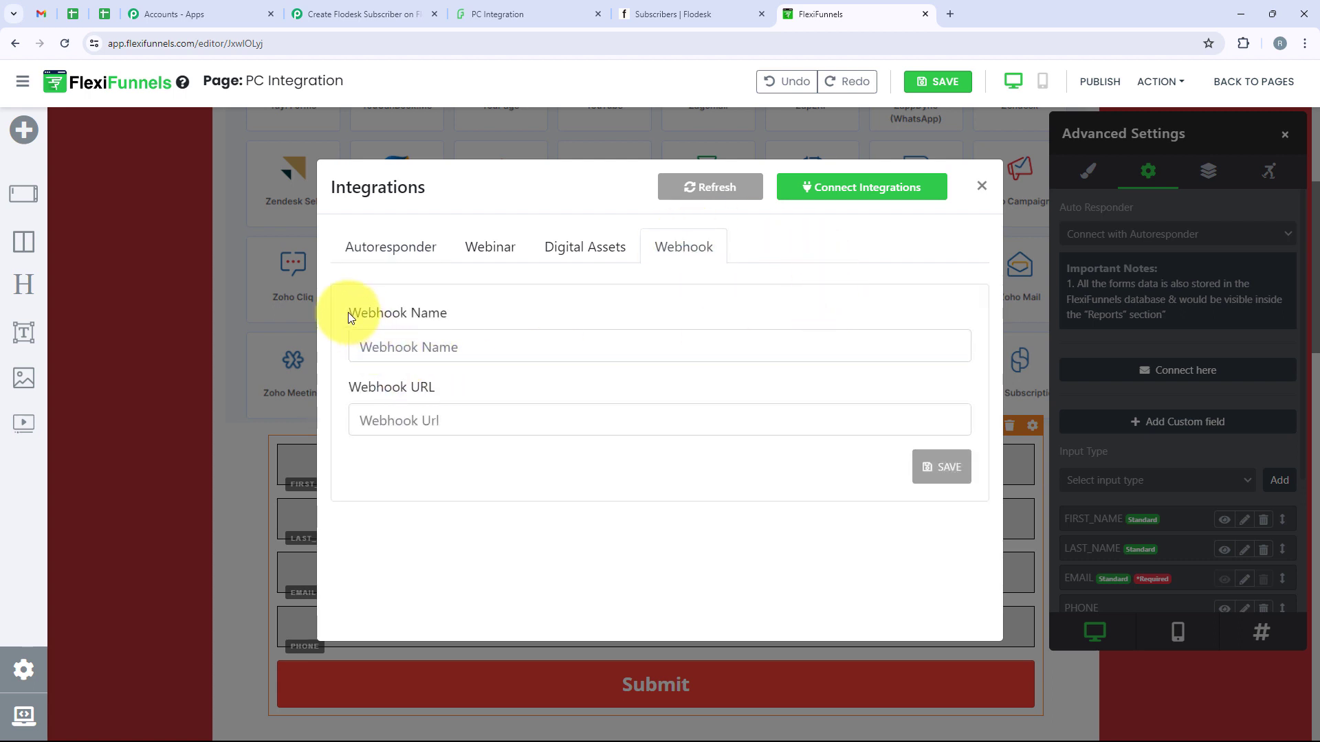
{"action": "left_click_drag", "start_coordinate": [348, 313], "coordinate": [472, 315]}
{"action": "left_click_drag", "start_coordinate": [475, 386], "coordinate": [351, 391]}
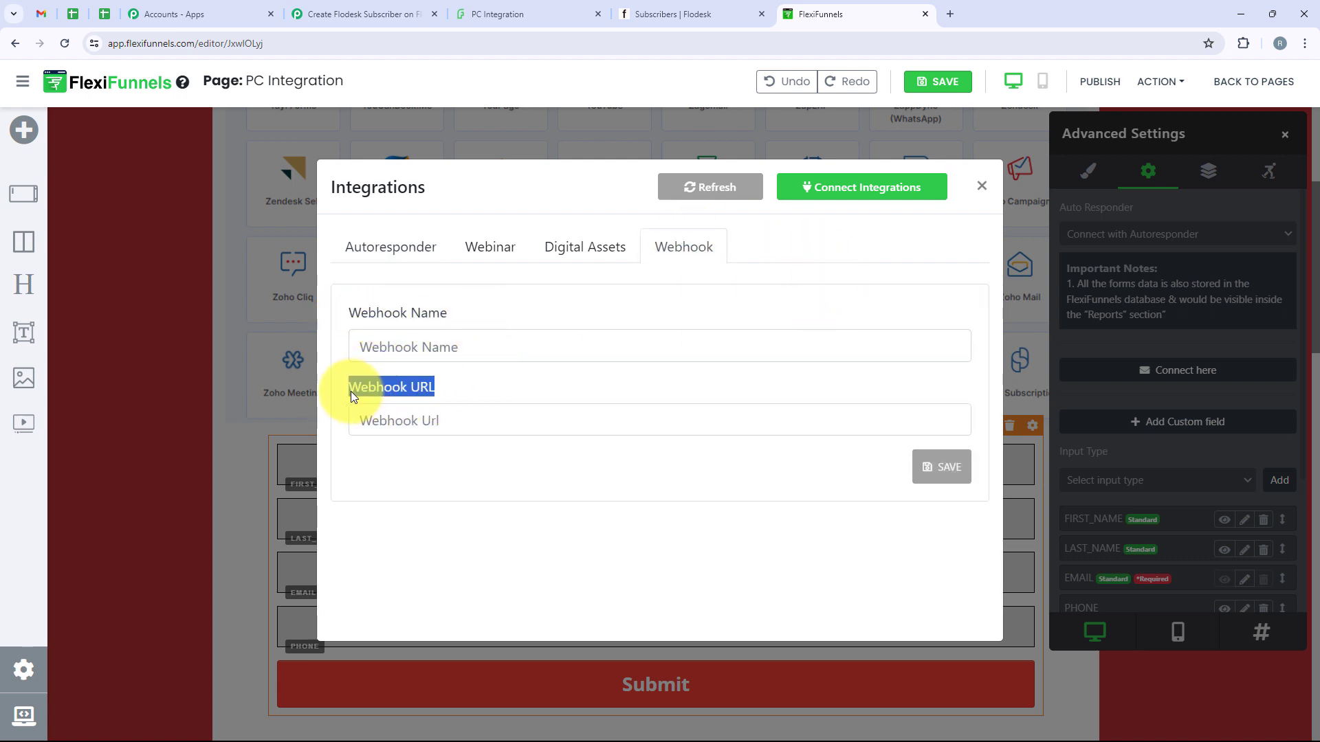
{"action": "left_click", "coordinate": [412, 340]}
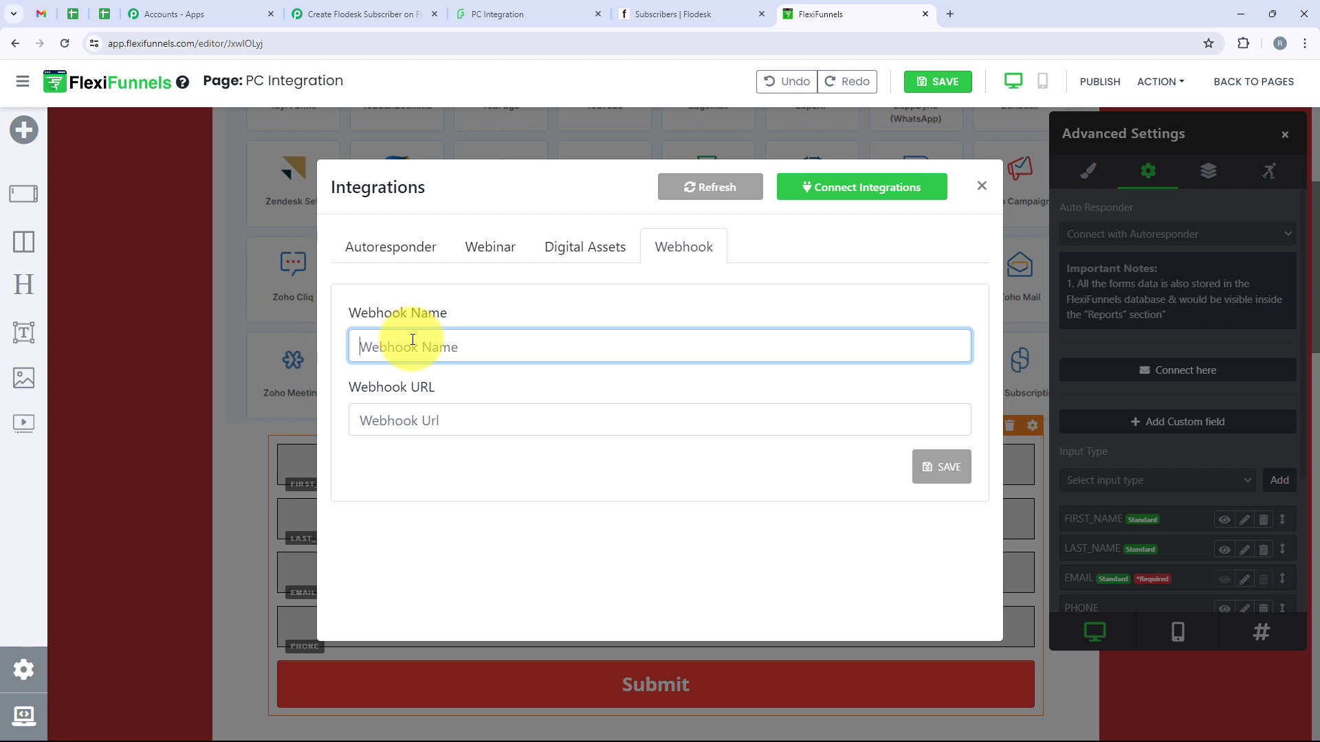
{"action": "type", "text": "t"}
{"action": "key", "text": "BackSpace"}
{"action": "type", "text": "Test"}
{"action": "left_click", "coordinate": [443, 413]}
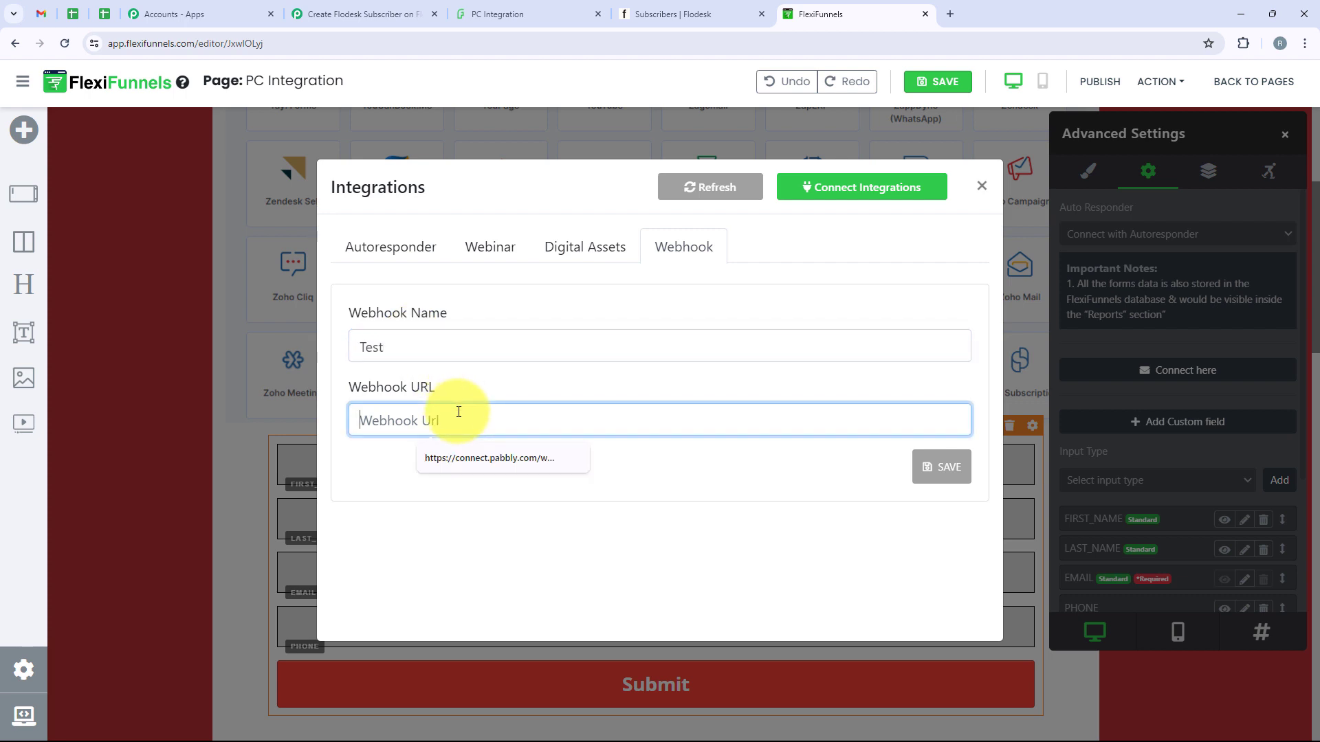
{"action": "key", "text": "ctrl+v"}
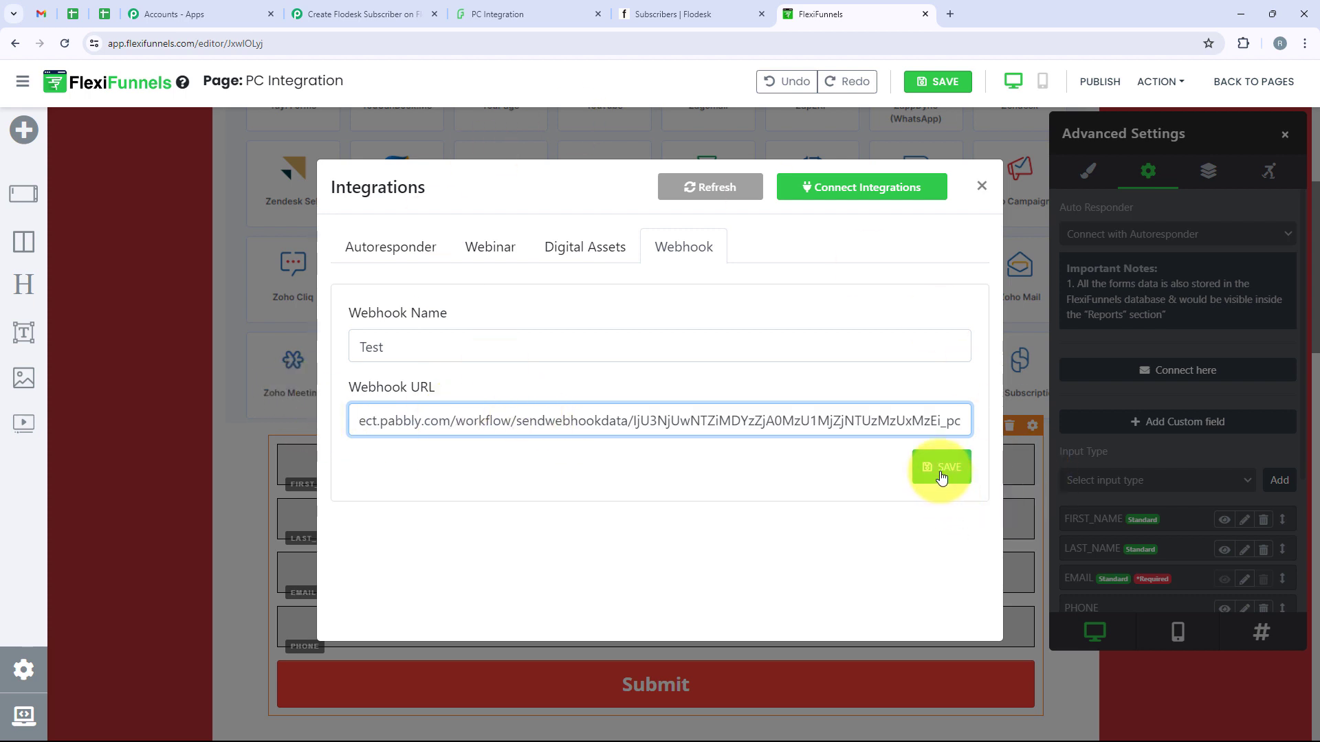
{"action": "left_click", "coordinate": [942, 474]}
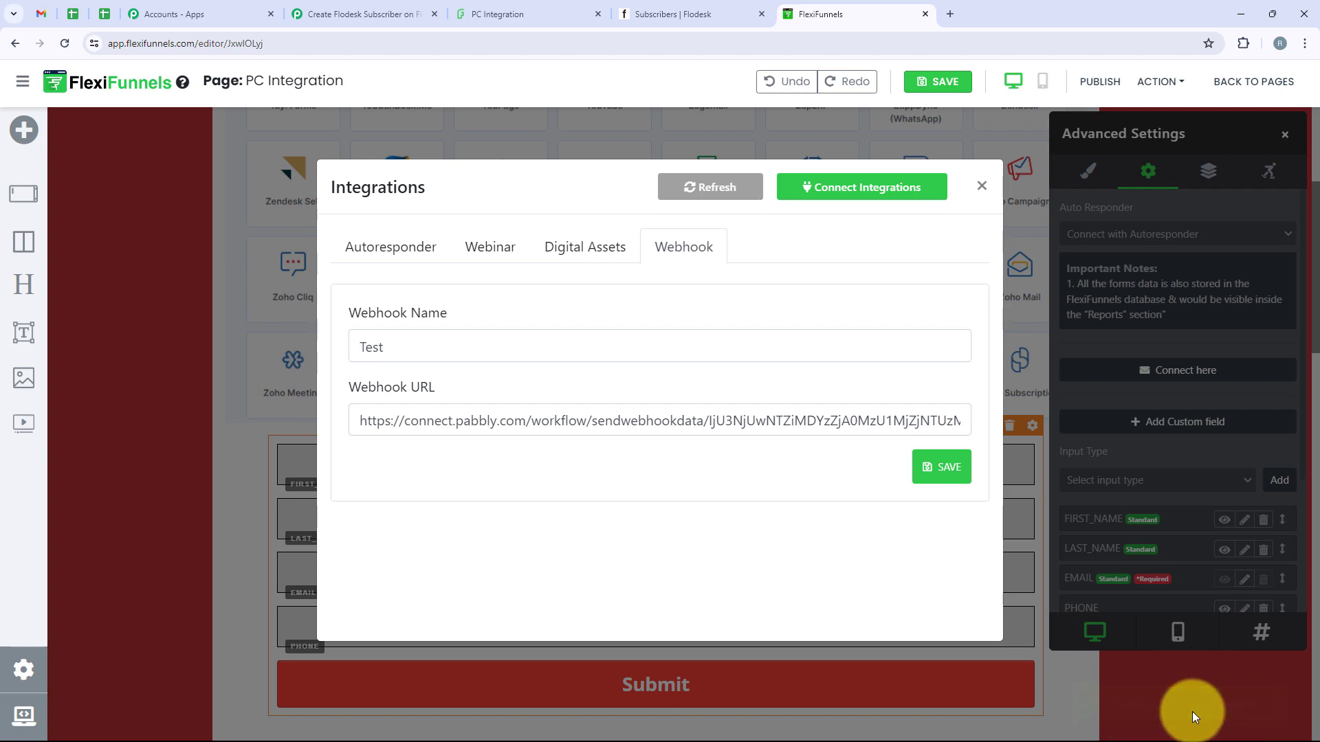
{"action": "left_click", "coordinate": [983, 194]}
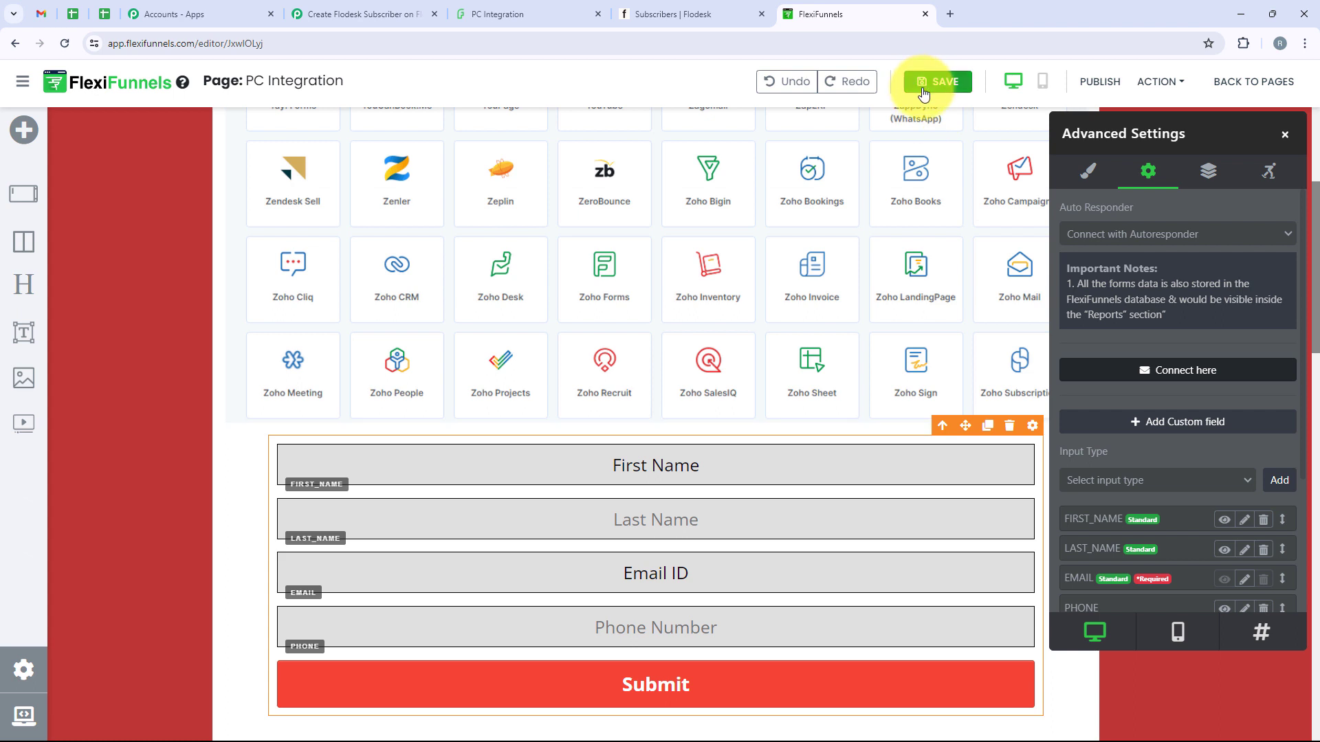
Save and publish the PC Integration page, then bring up its ACTION options
{"action": "left_click", "coordinate": [923, 85]}
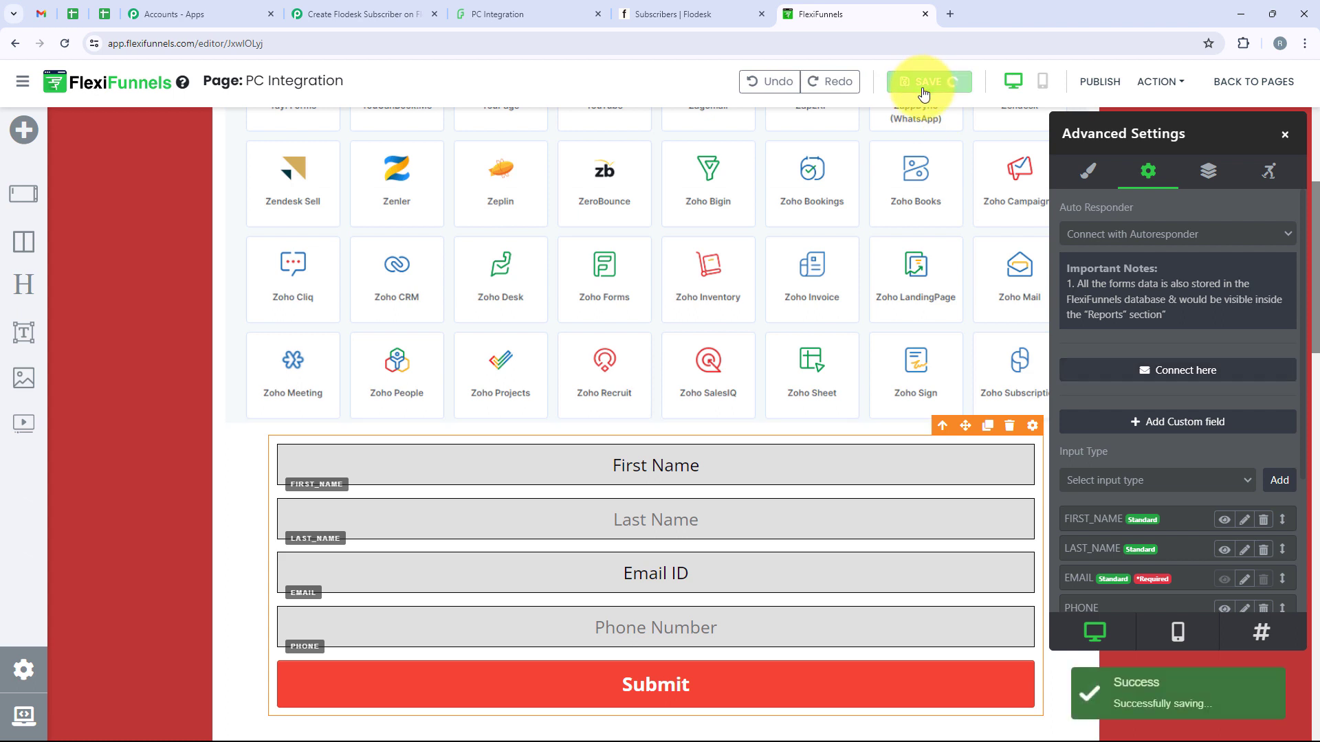
{"action": "left_click", "coordinate": [1098, 83]}
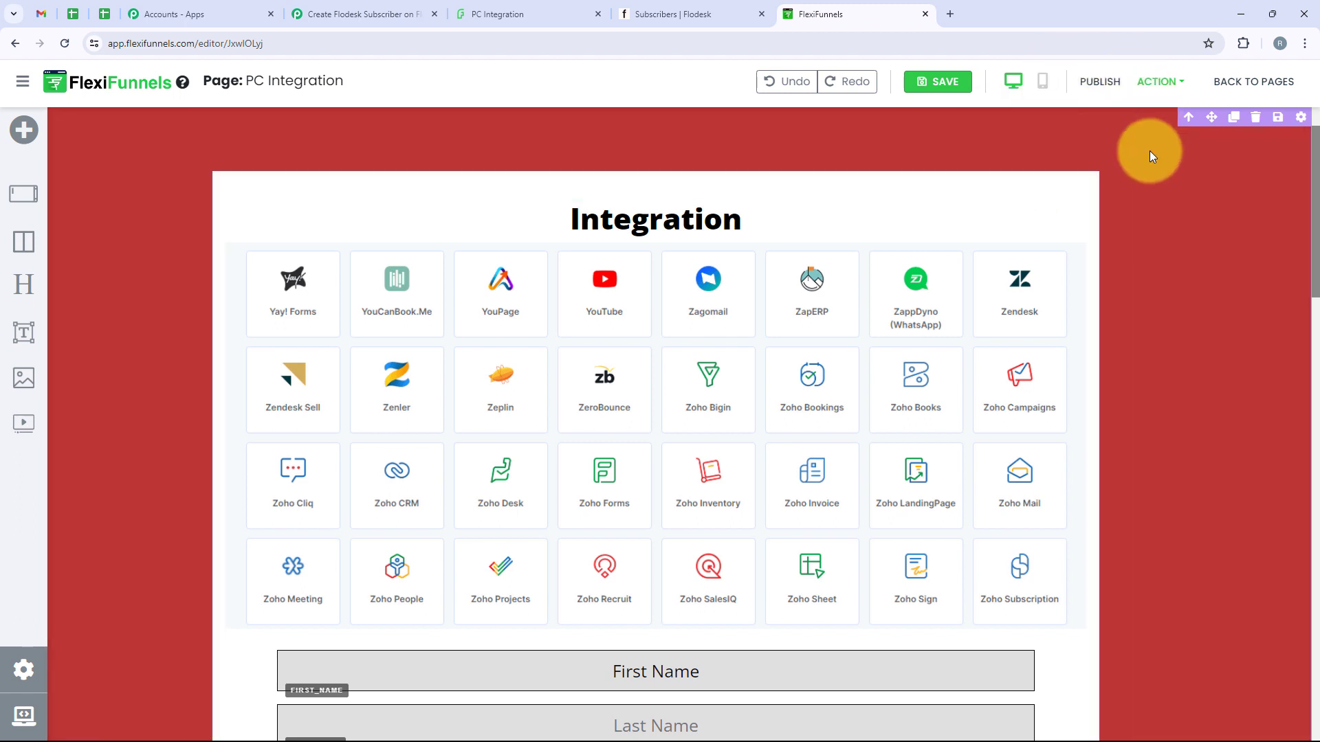
{"action": "left_click", "coordinate": [1145, 85]}
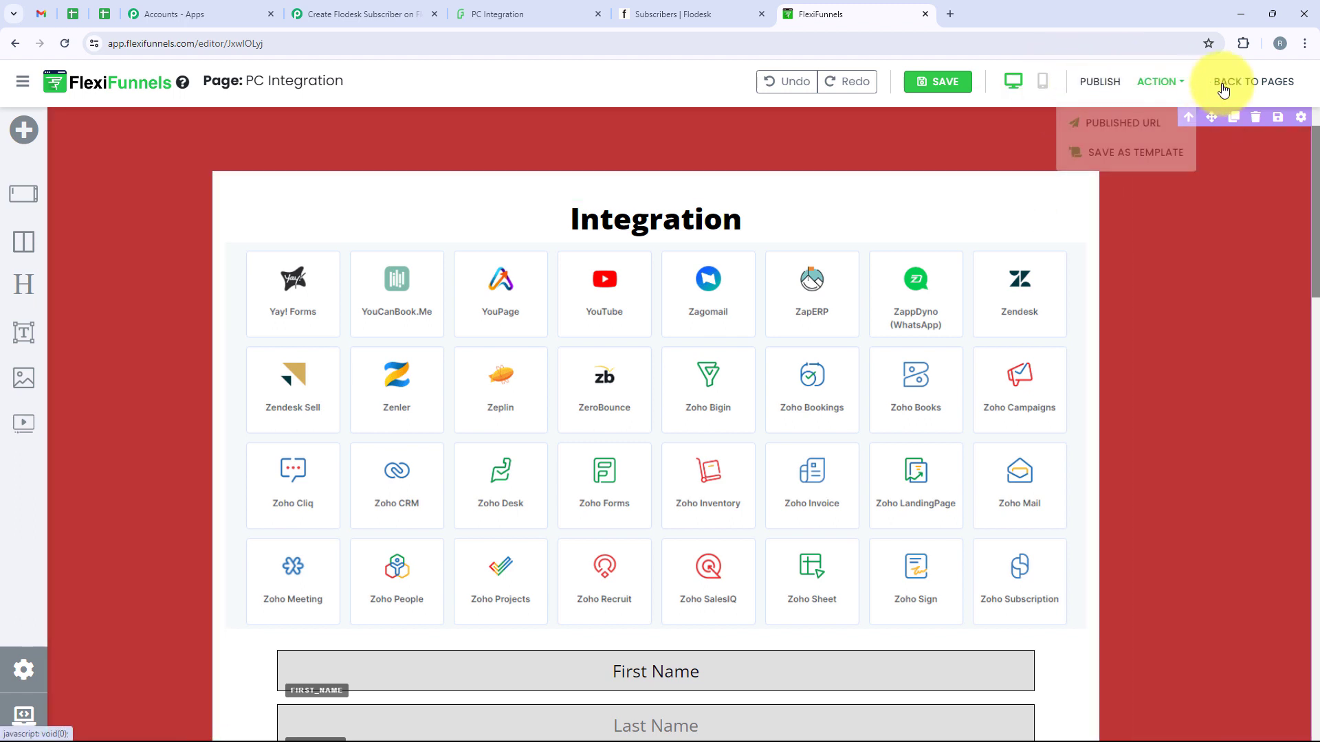
Open the published page and fill First Name Demo, Last Name User and the test email
{"action": "left_click", "coordinate": [1146, 120]}
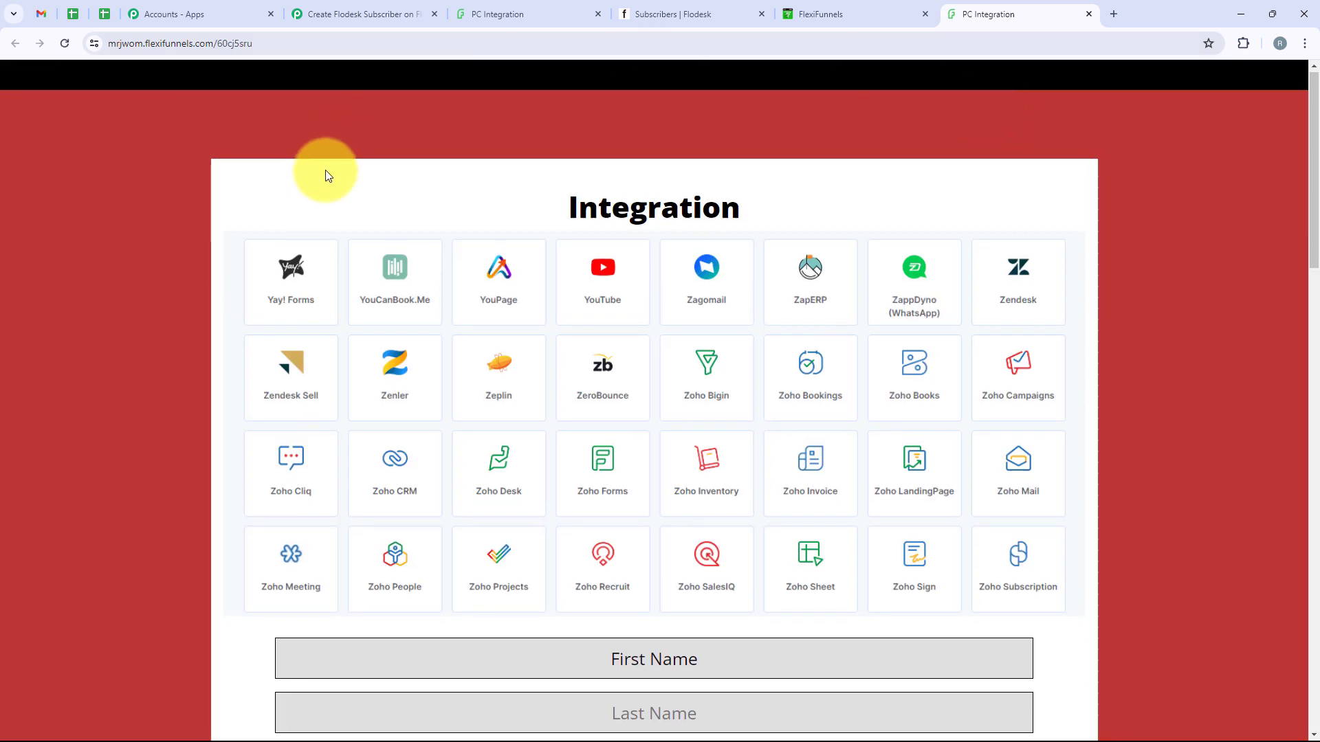
{"action": "scroll", "coordinate": [322, 173], "scroll_direction": "down", "scroll_amount": 4}
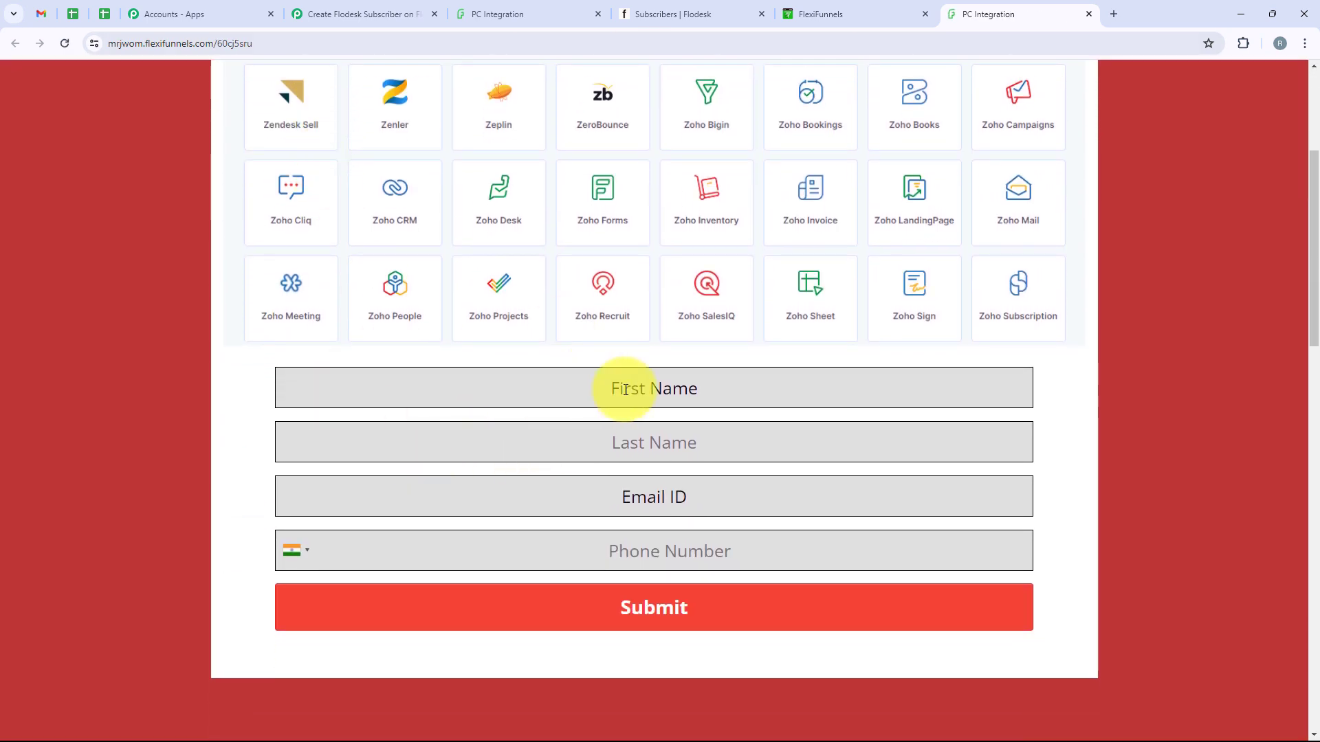
{"action": "left_click", "coordinate": [610, 381]}
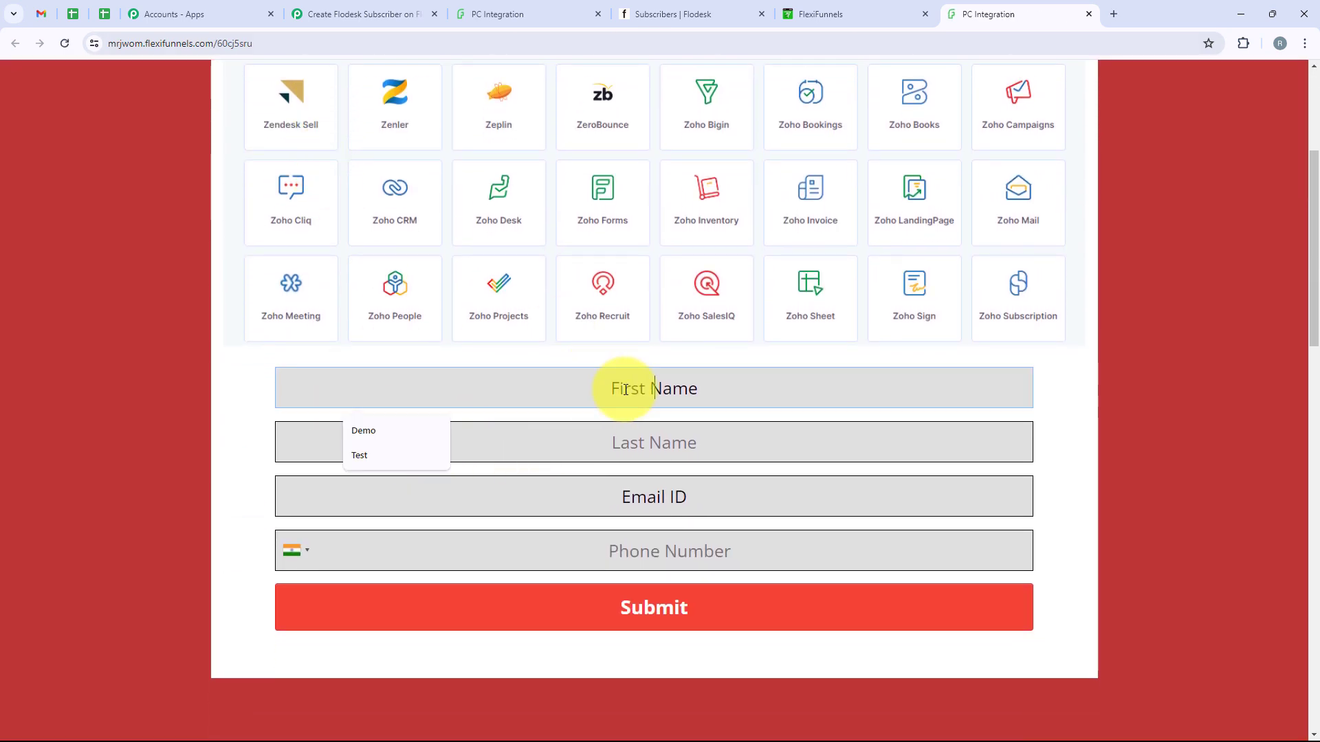
{"action": "left_click", "coordinate": [392, 431]}
{"action": "left_click", "coordinate": [664, 446]}
{"action": "left_click", "coordinate": [410, 485]}
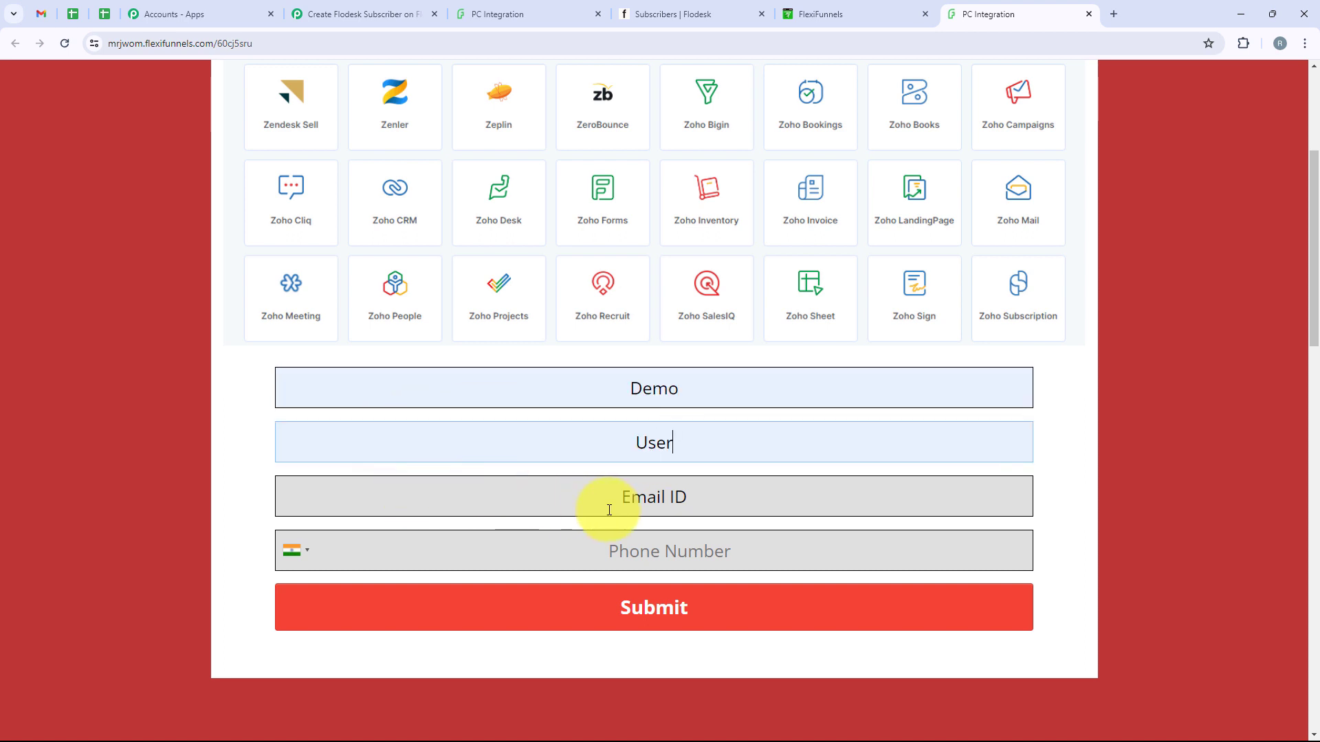
{"action": "left_click", "coordinate": [607, 507]}
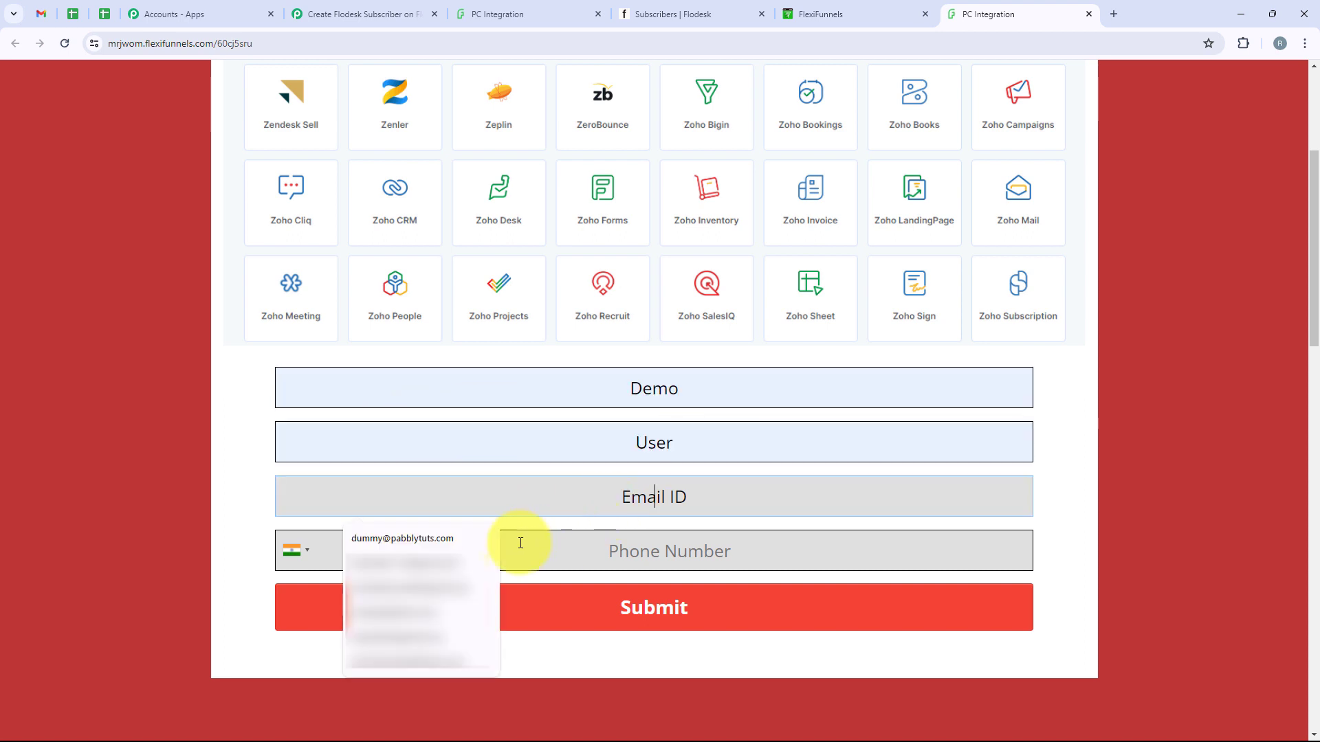
{"action": "left_click", "coordinate": [427, 540]}
{"action": "left_click", "coordinate": [591, 554]}
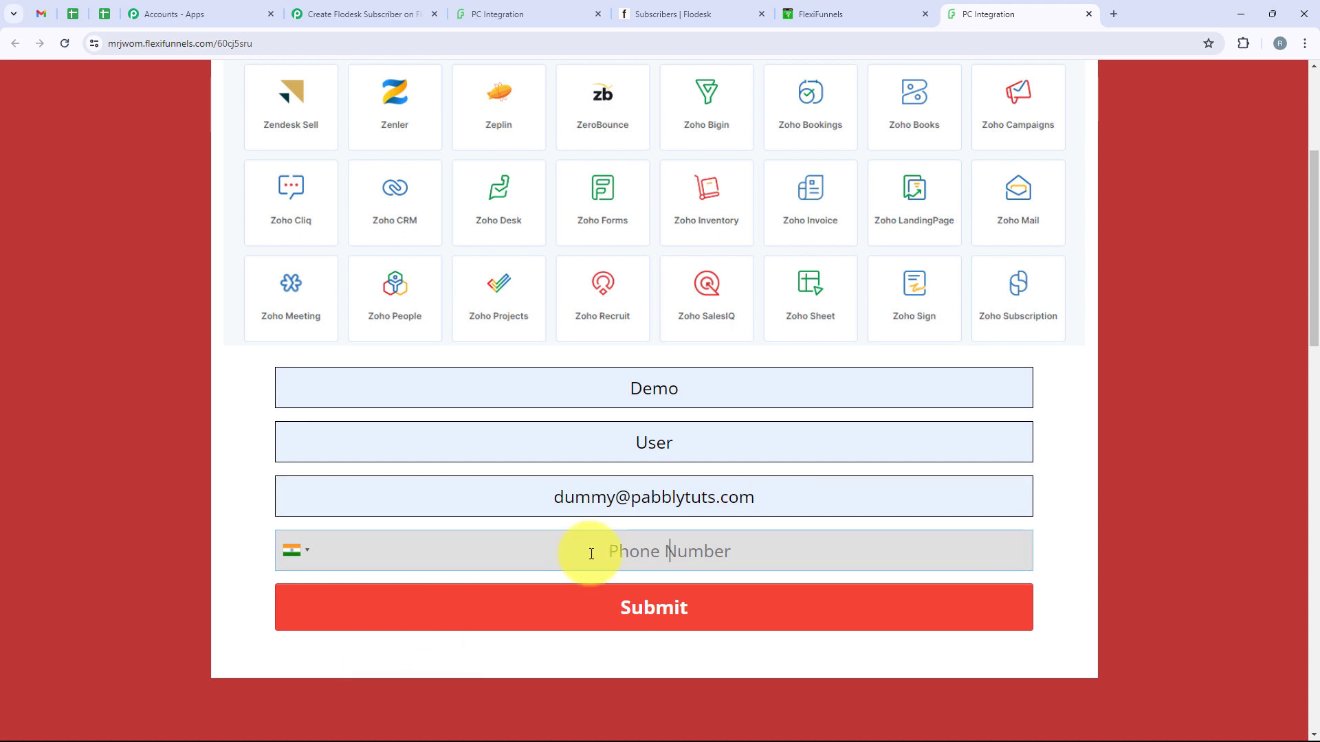
{"action": "type", "text": "9999999999"}
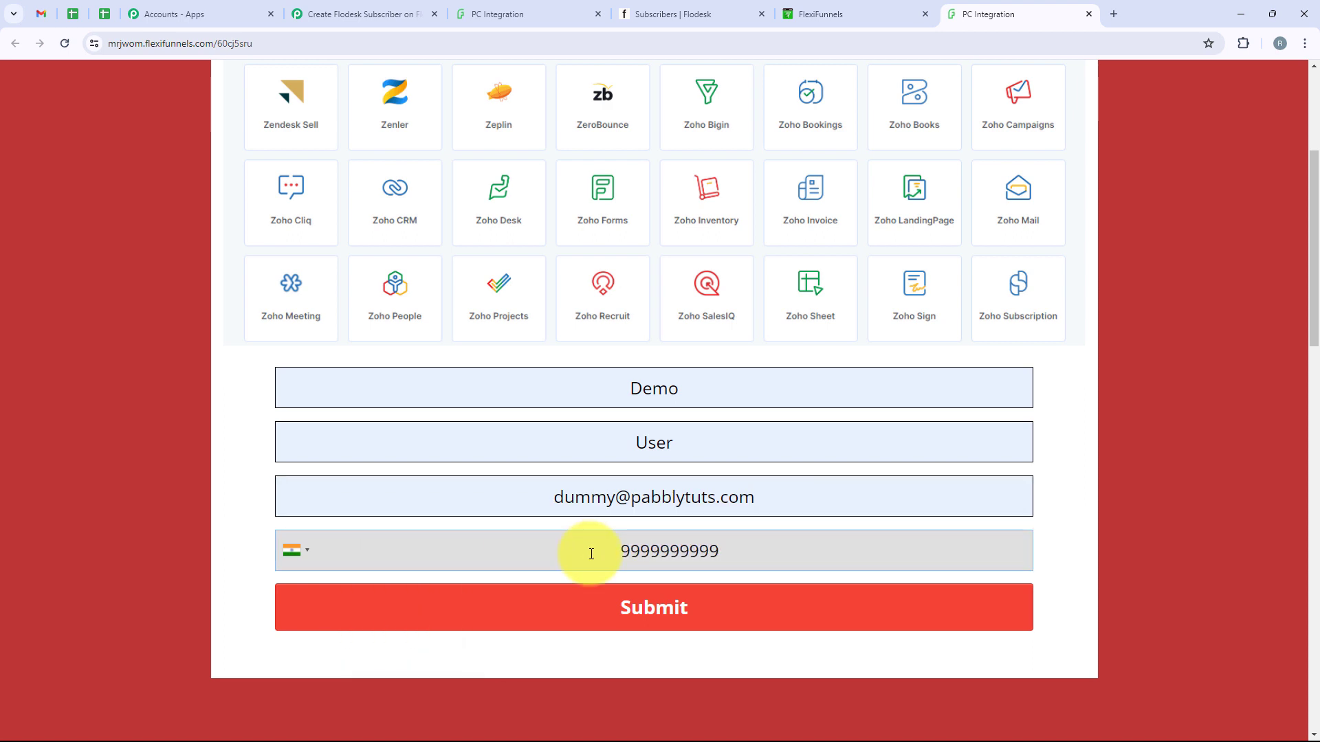
{"action": "left_click", "coordinate": [692, 625]}
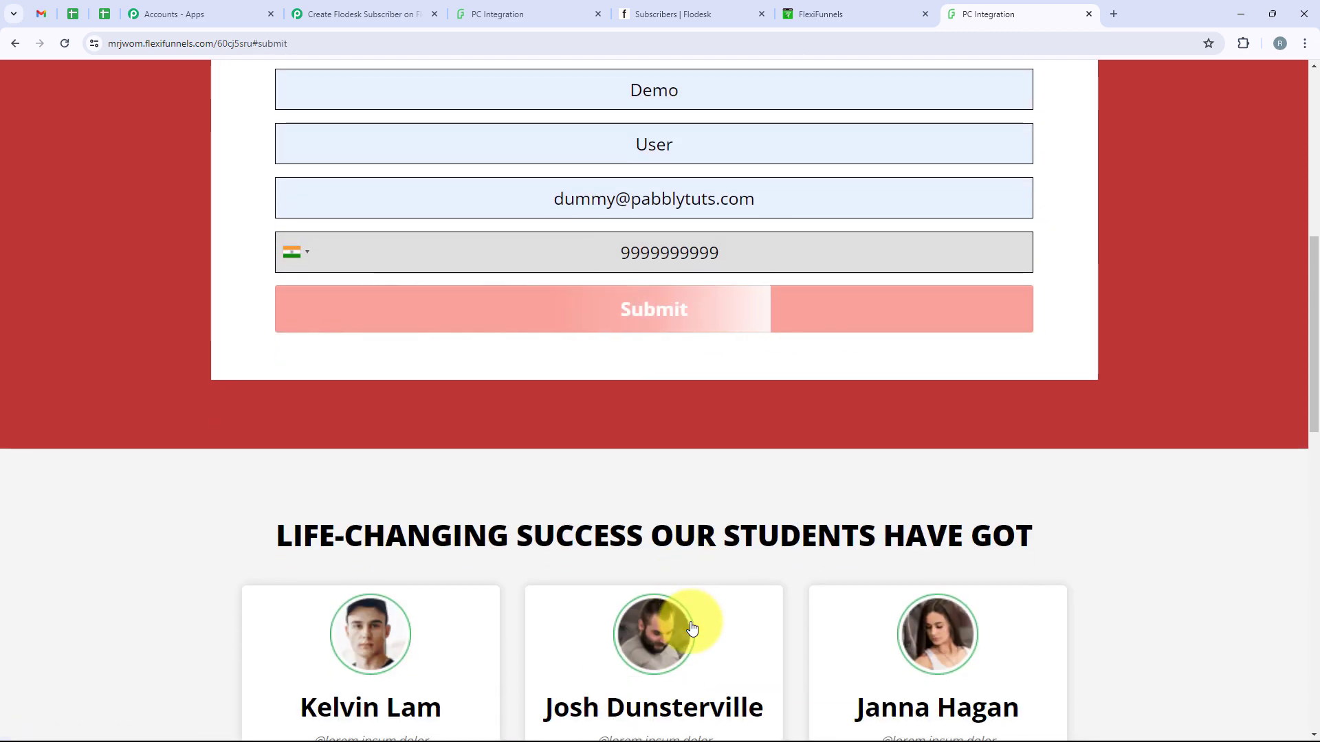
{"action": "scroll", "coordinate": [690, 622], "scroll_direction": "up", "scroll_amount": 2}
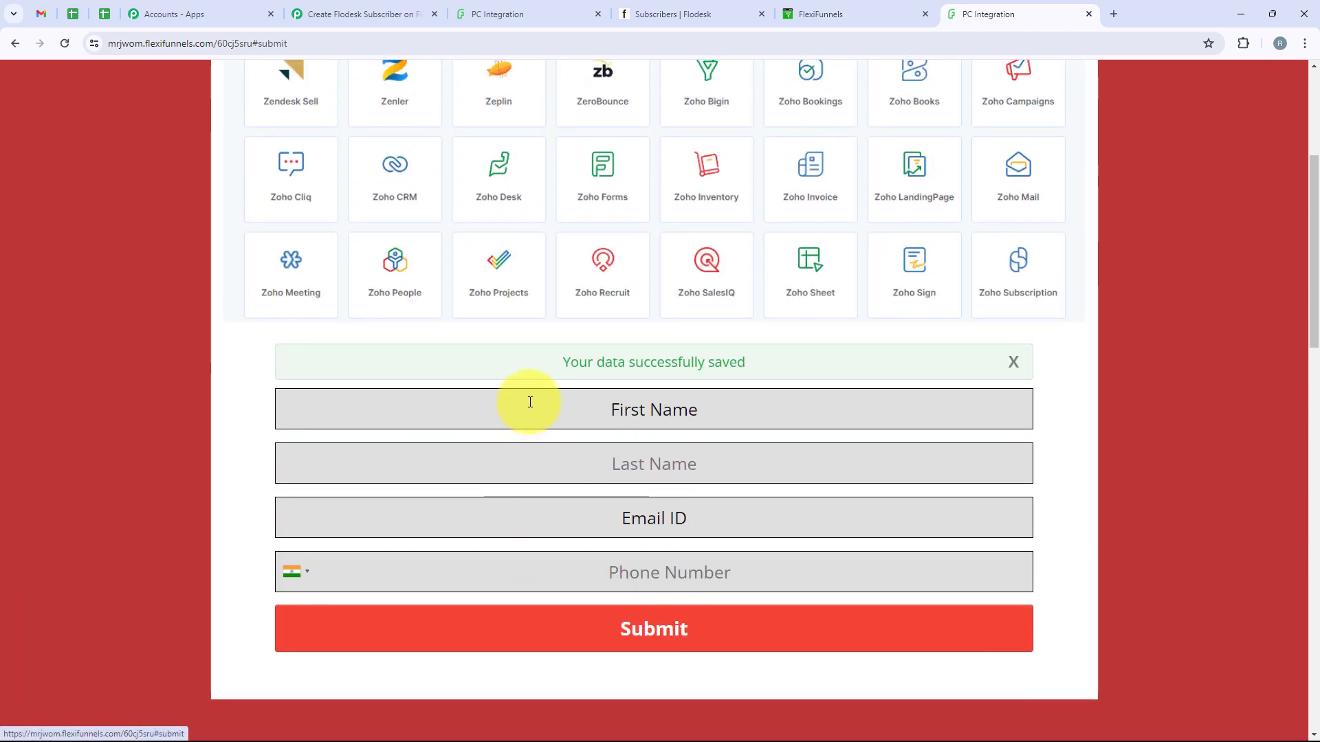
{"action": "left_click_drag", "start_coordinate": [546, 366], "coordinate": [760, 373]}
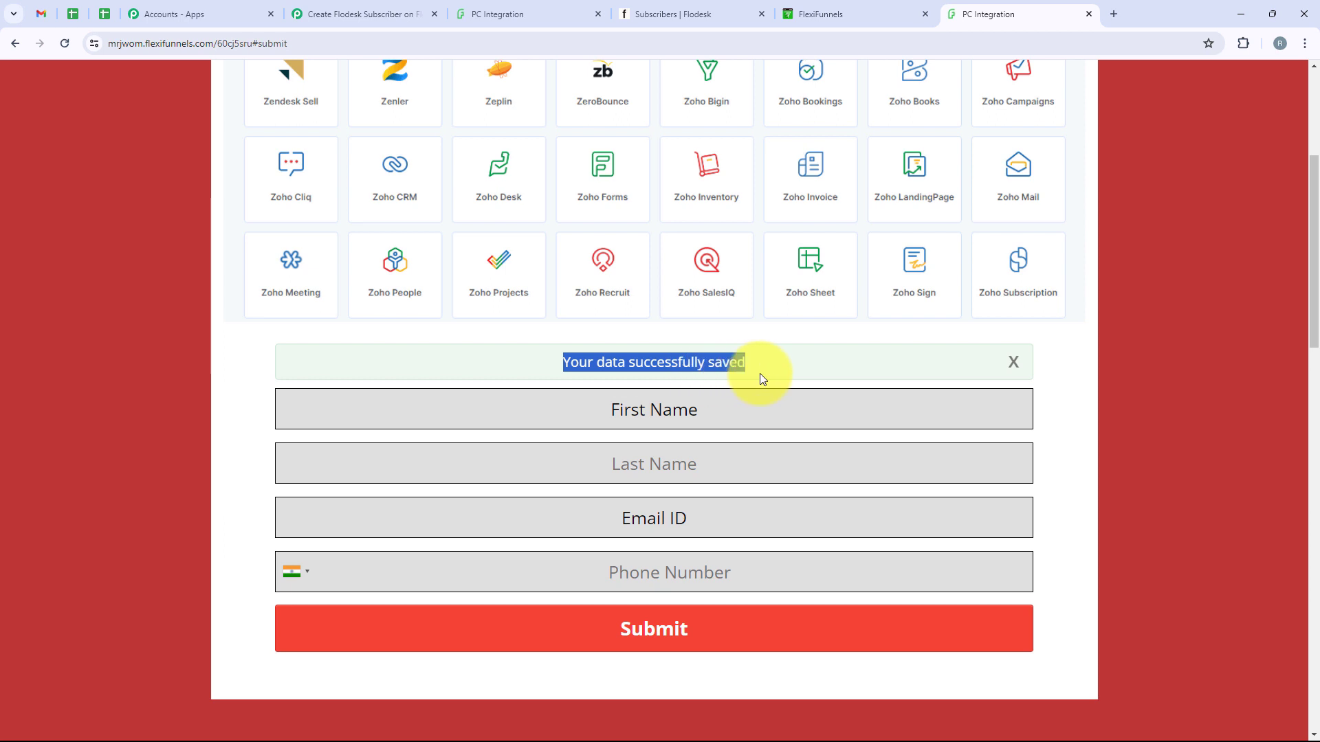
In Pabbly, check the captured First Name Demo, Last Name User, country code and phone
{"action": "left_click", "coordinate": [340, 22]}
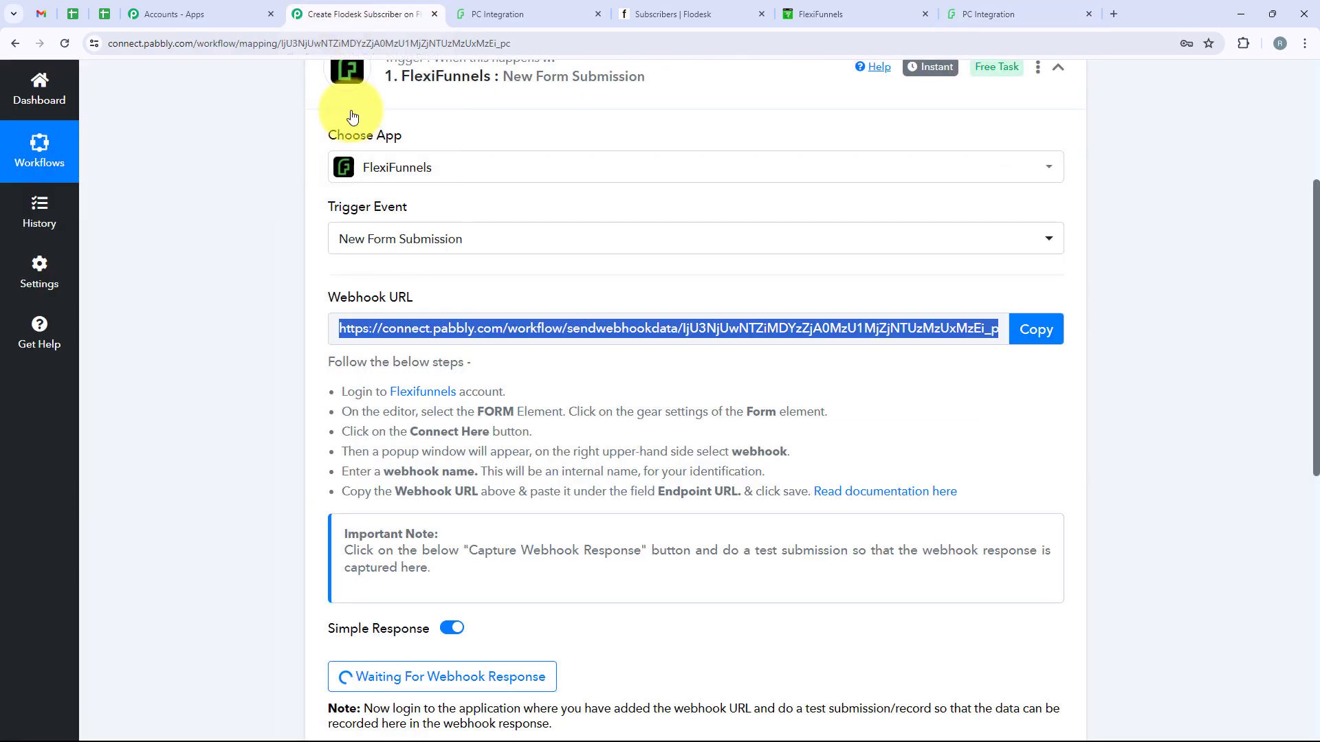
{"action": "scroll", "coordinate": [498, 221], "scroll_direction": "down", "scroll_amount": 4}
{"action": "scroll", "coordinate": [498, 221], "scroll_direction": "down", "scroll_amount": 5}
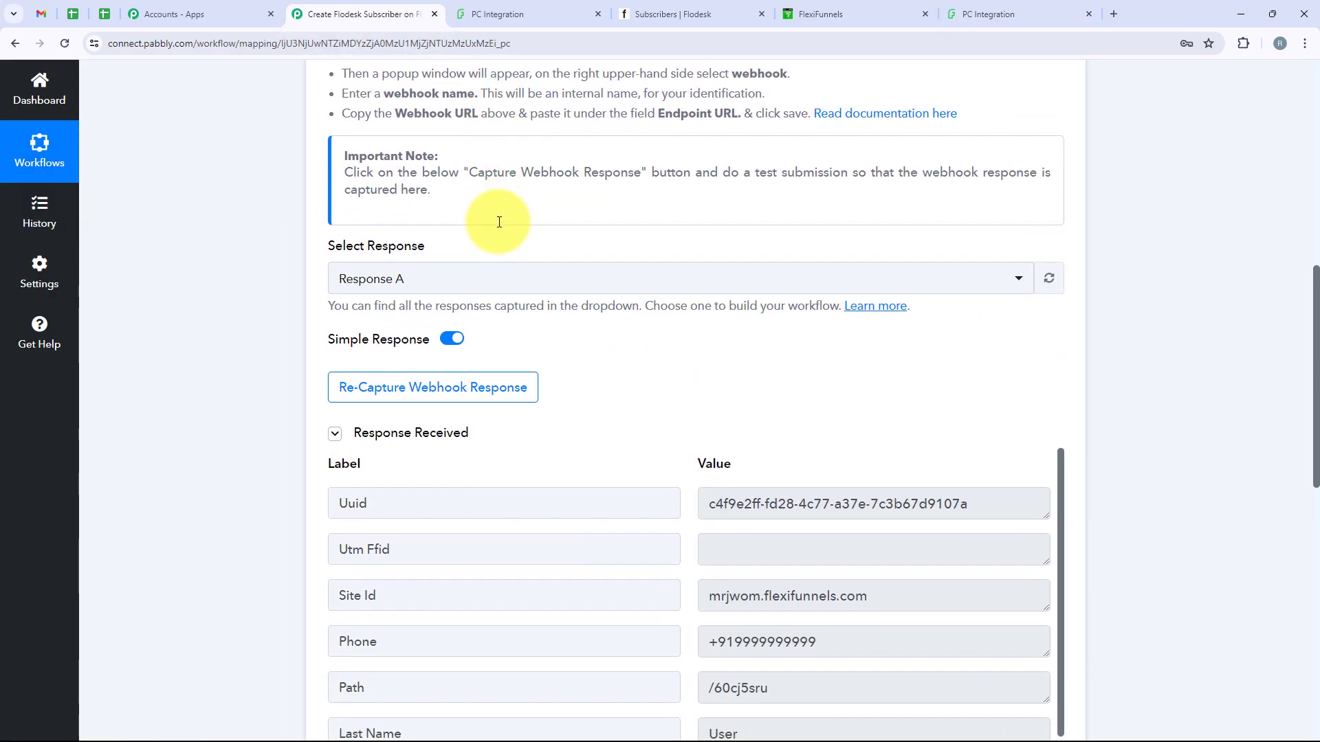
{"action": "scroll", "coordinate": [530, 244], "scroll_direction": "down", "scroll_amount": 3}
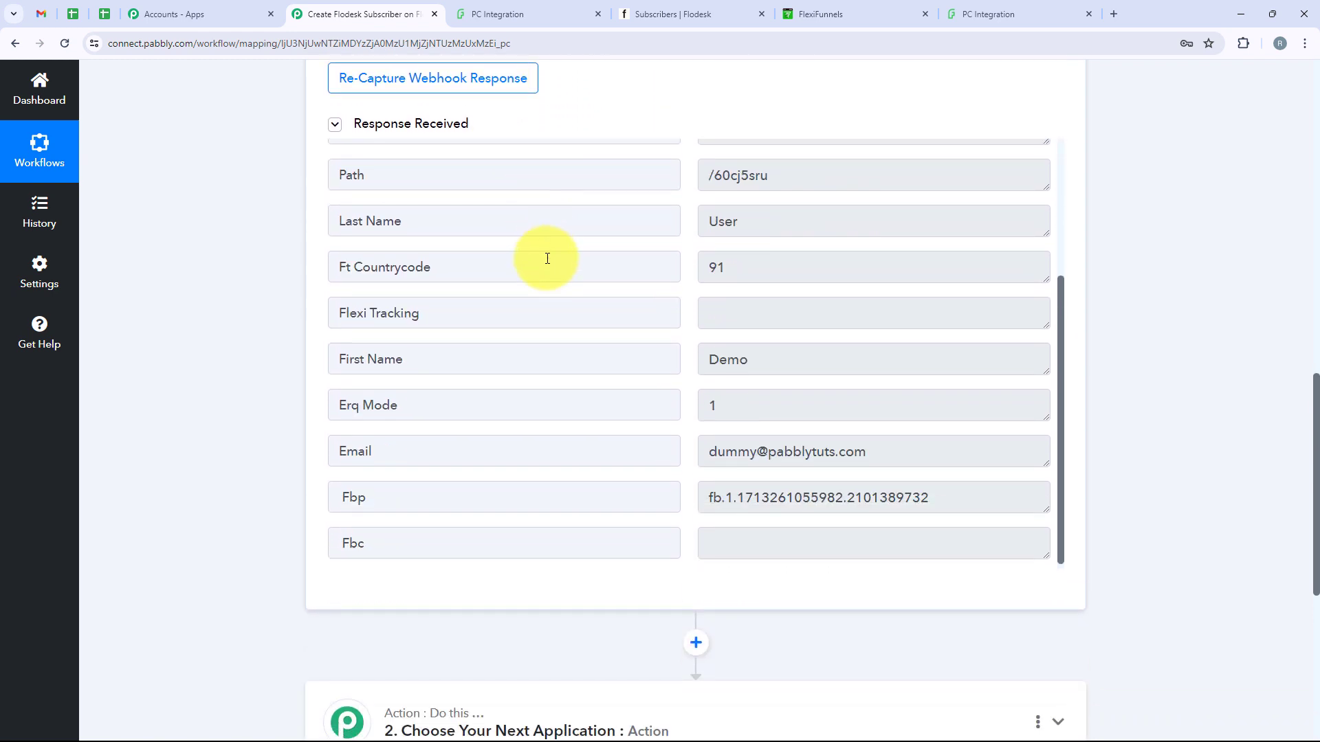
{"action": "double_click", "coordinate": [728, 355]}
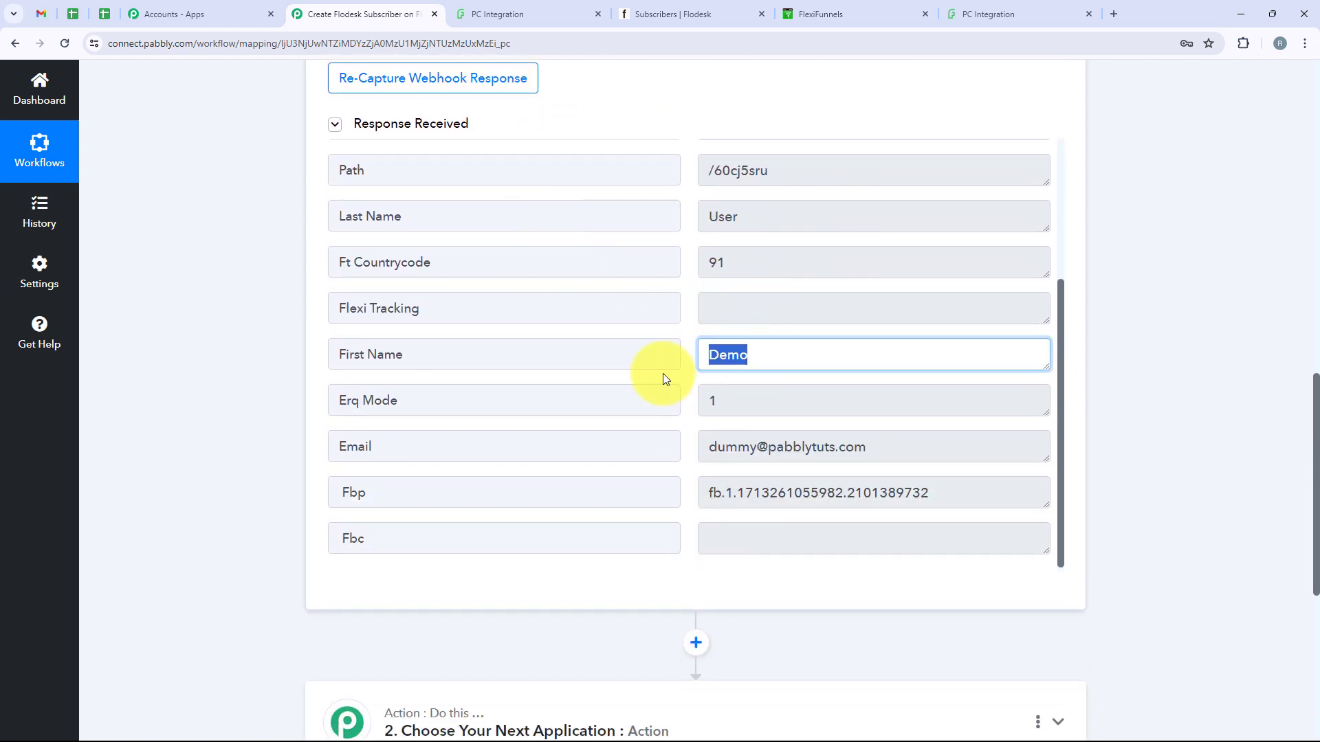
{"action": "double_click", "coordinate": [741, 219]}
{"action": "scroll", "coordinate": [801, 311], "scroll_direction": "up", "scroll_amount": 3}
{"action": "double_click", "coordinate": [712, 468]}
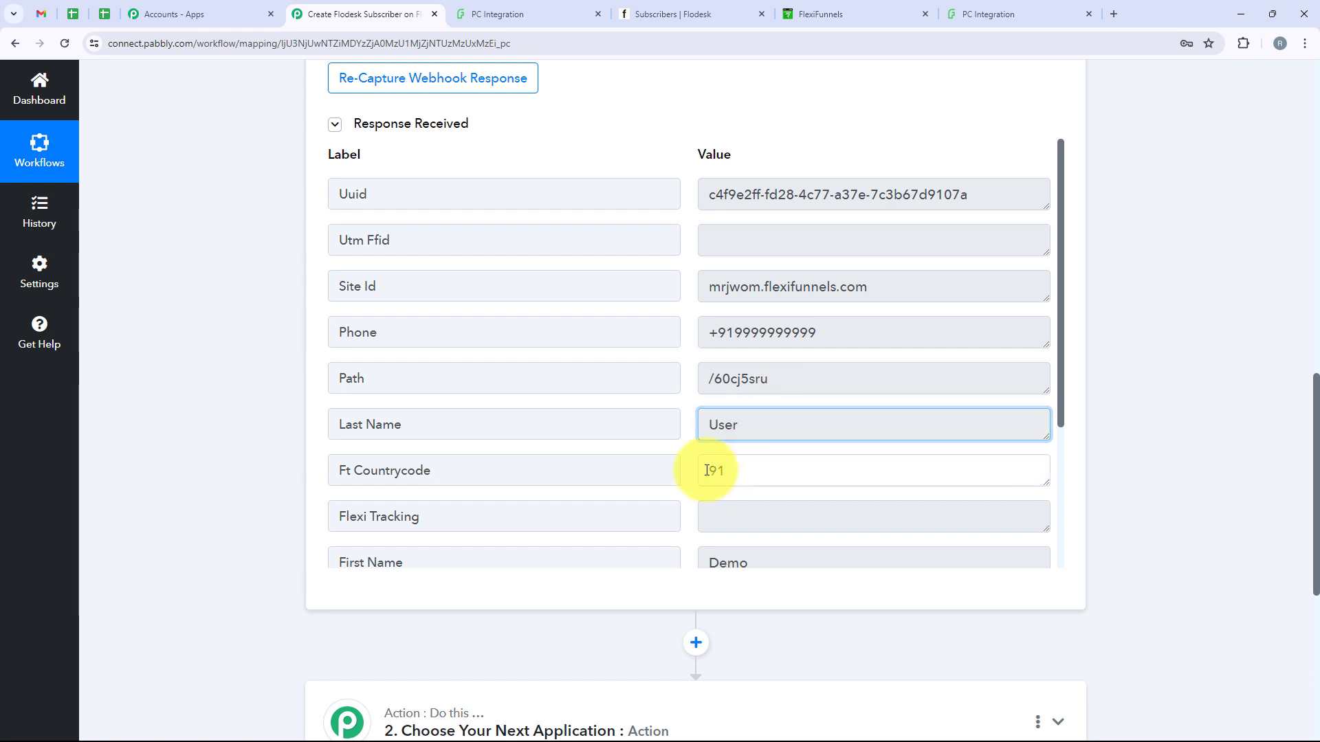
{"action": "left_click_drag", "start_coordinate": [884, 330], "coordinate": [714, 346]}
{"action": "double_click", "coordinate": [772, 333]}
Check the captured Email value, then collapse the FlexiFunnels trigger step
{"action": "scroll", "coordinate": [790, 333], "scroll_direction": "down", "scroll_amount": 3}
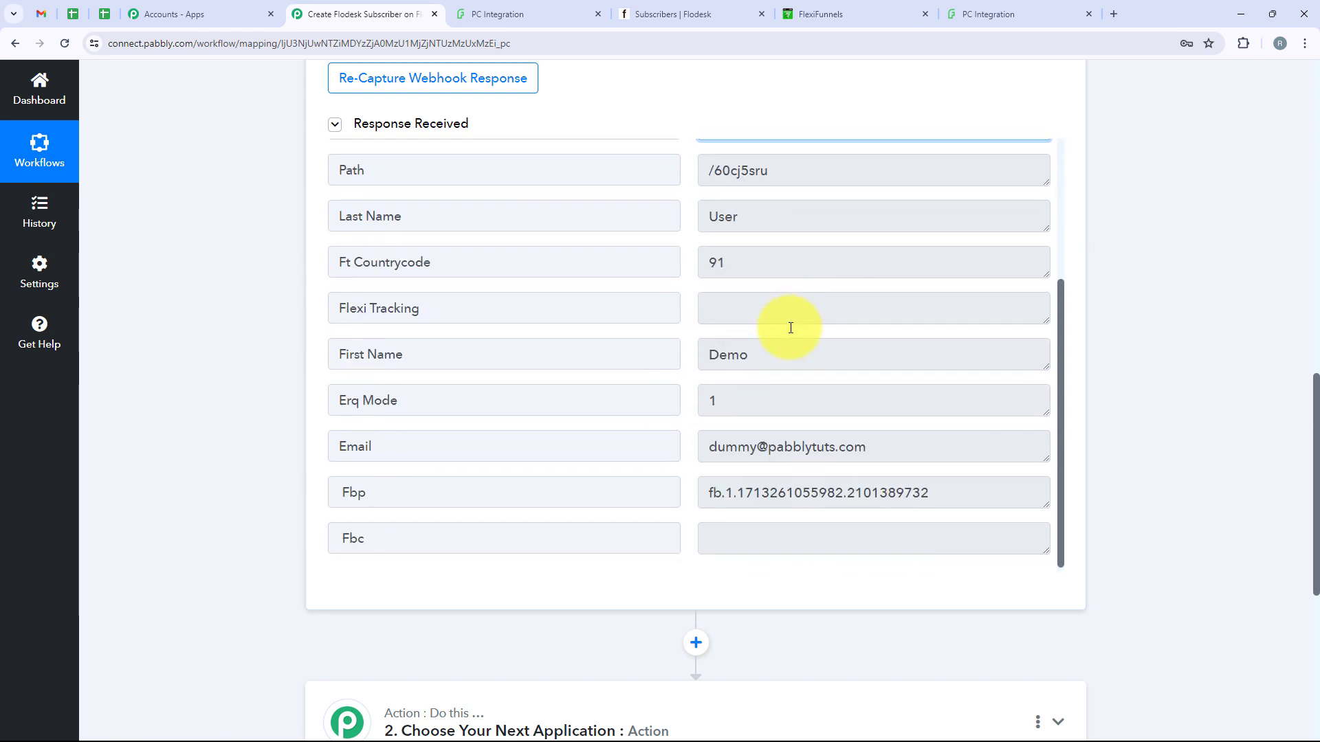
{"action": "scroll", "coordinate": [843, 457], "scroll_direction": "up", "scroll_amount": 2}
{"action": "scroll", "coordinate": [884, 423], "scroll_direction": "down", "scroll_amount": 2}
{"action": "left_click_drag", "start_coordinate": [892, 445], "coordinate": [700, 453]}
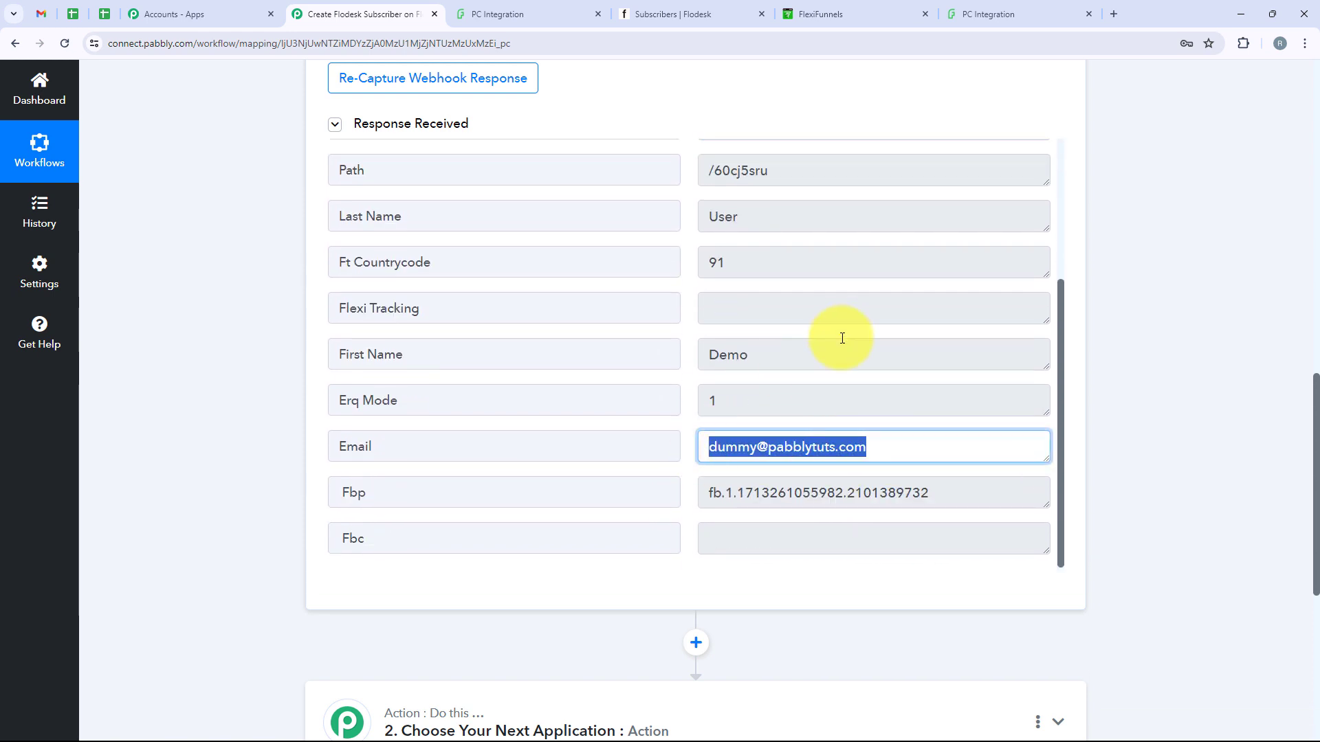
{"action": "left_click", "coordinate": [842, 333]}
{"action": "scroll", "coordinate": [842, 333], "scroll_direction": "up", "scroll_amount": 1}
{"action": "scroll", "coordinate": [843, 337], "scroll_direction": "up", "scroll_amount": 3}
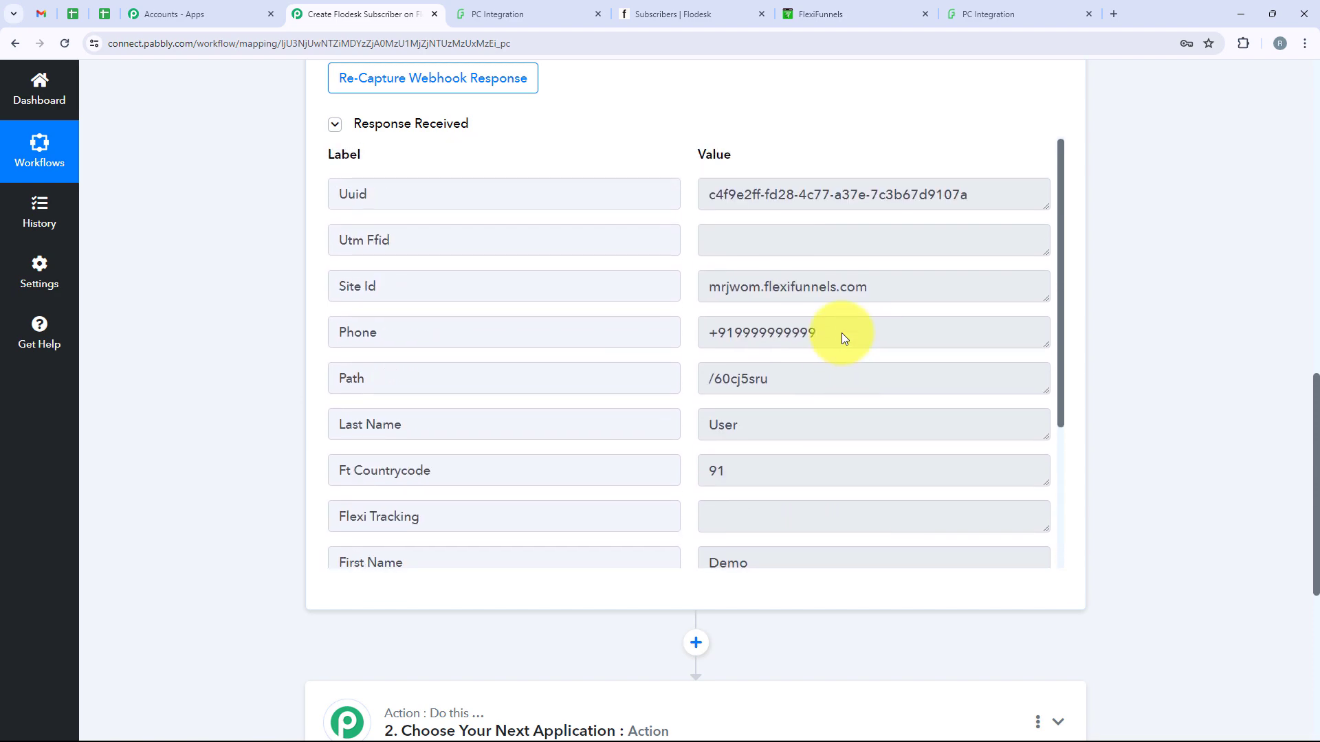
{"action": "scroll", "coordinate": [1093, 286], "scroll_direction": "up", "scroll_amount": 6}
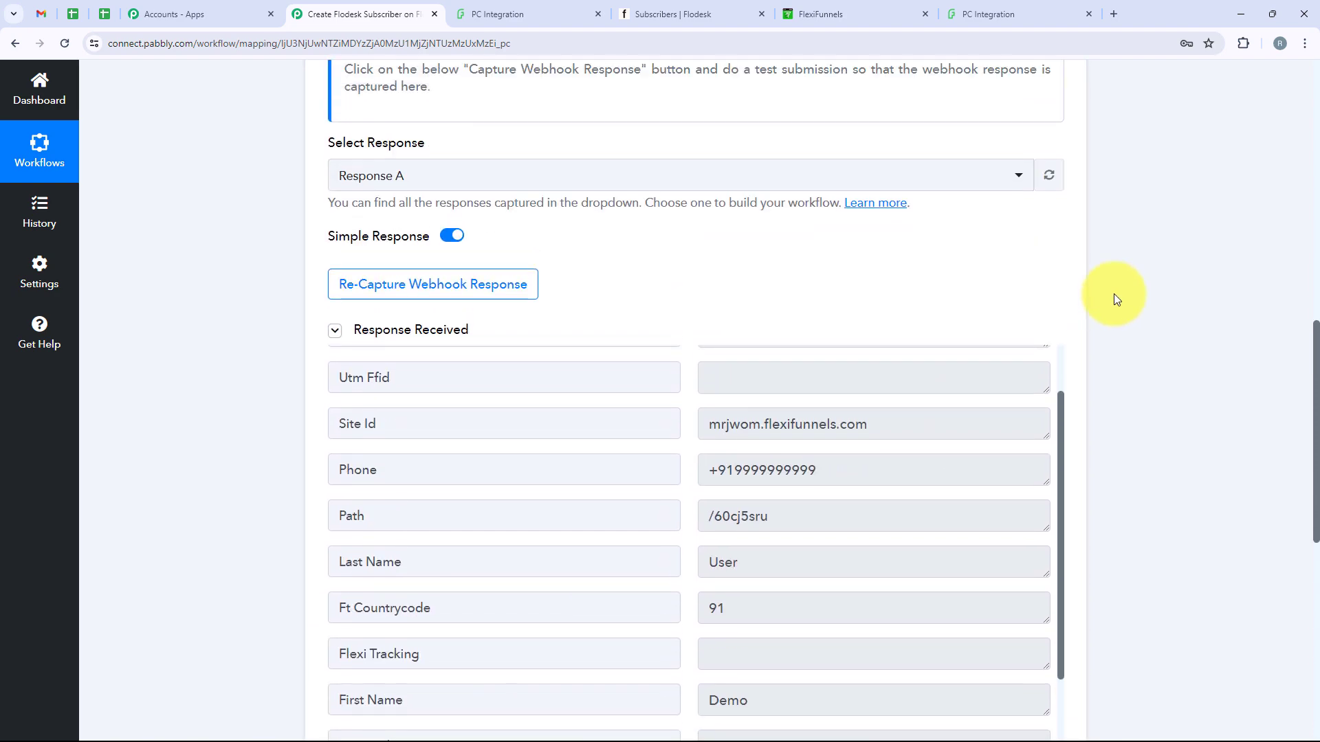
{"action": "scroll", "coordinate": [1115, 298], "scroll_direction": "up", "scroll_amount": 5}
{"action": "left_click", "coordinate": [681, 123]}
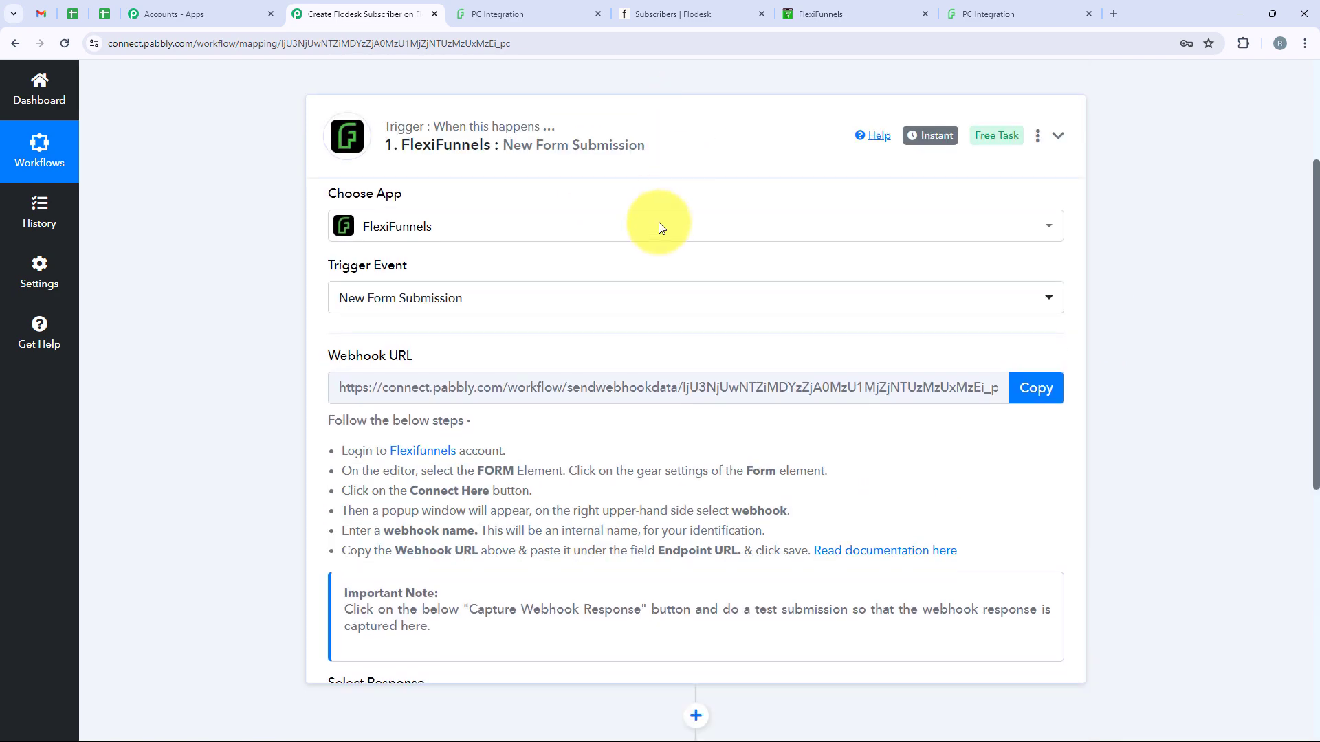
Search 'Flodes', pick Flodesk as the action app, and select the Create/Update Subscriber event
{"action": "left_click", "coordinate": [576, 278]}
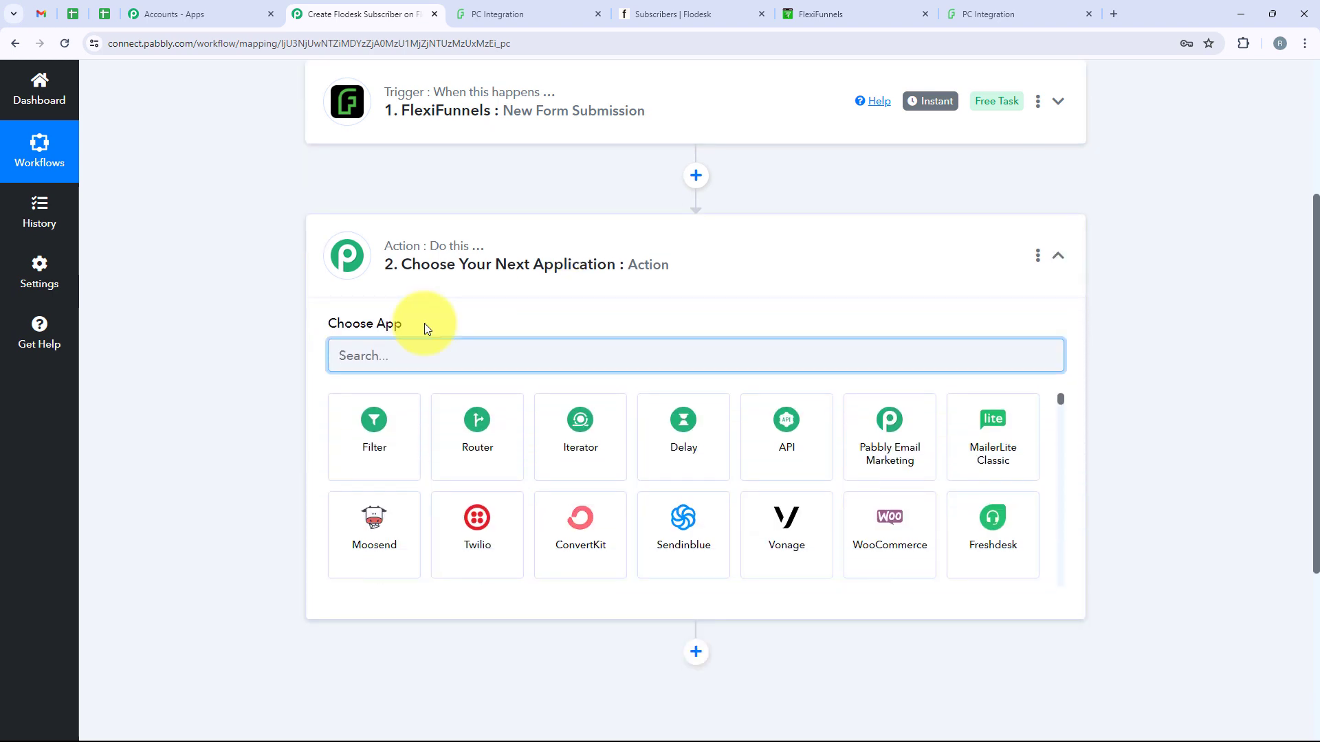
{"action": "type", "text": "Flod"}
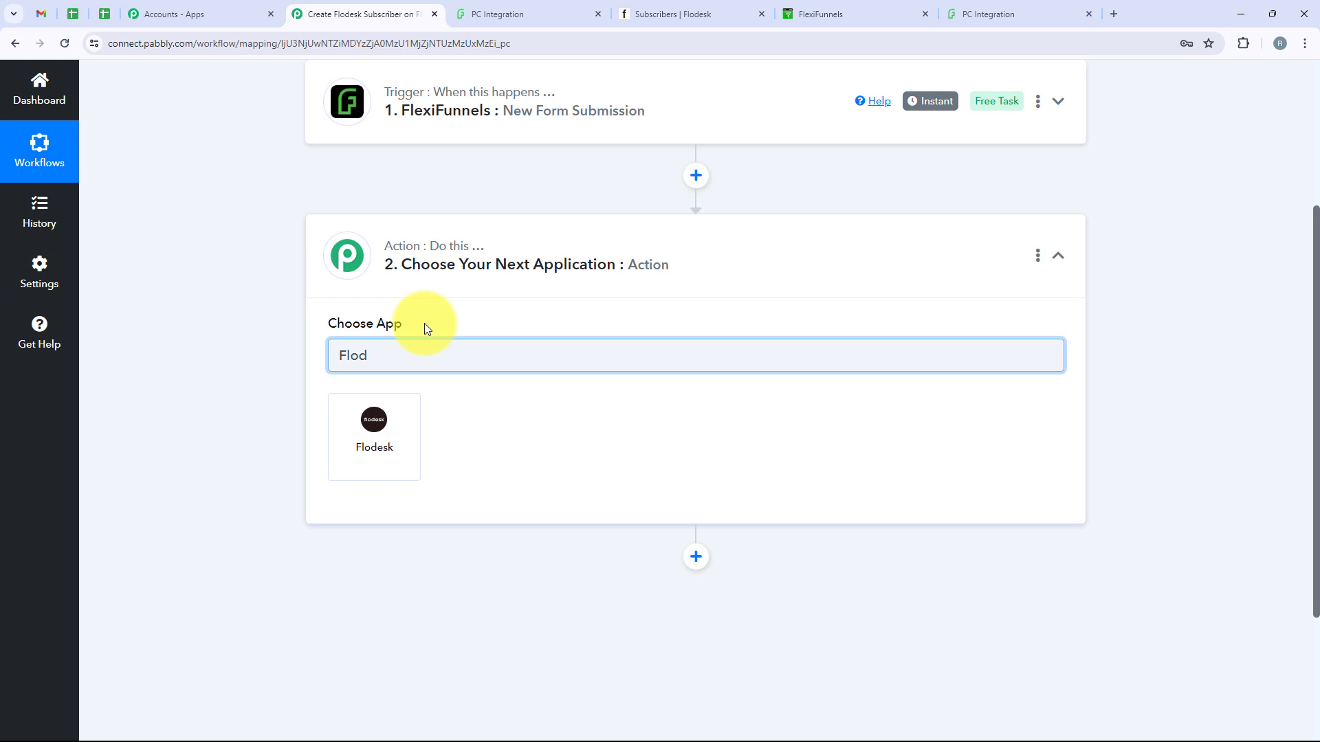
{"action": "type", "text": "esk"}
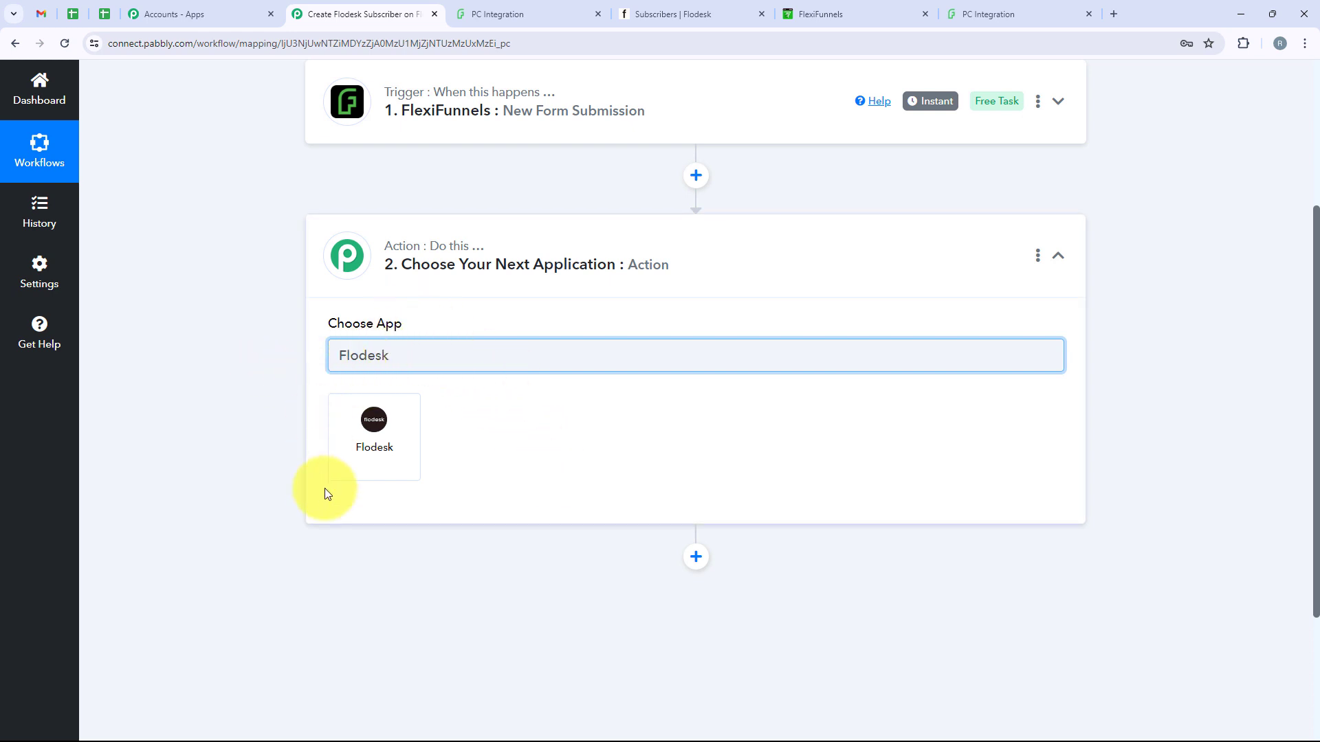
{"action": "left_click_drag", "start_coordinate": [420, 357], "coordinate": [327, 354]}
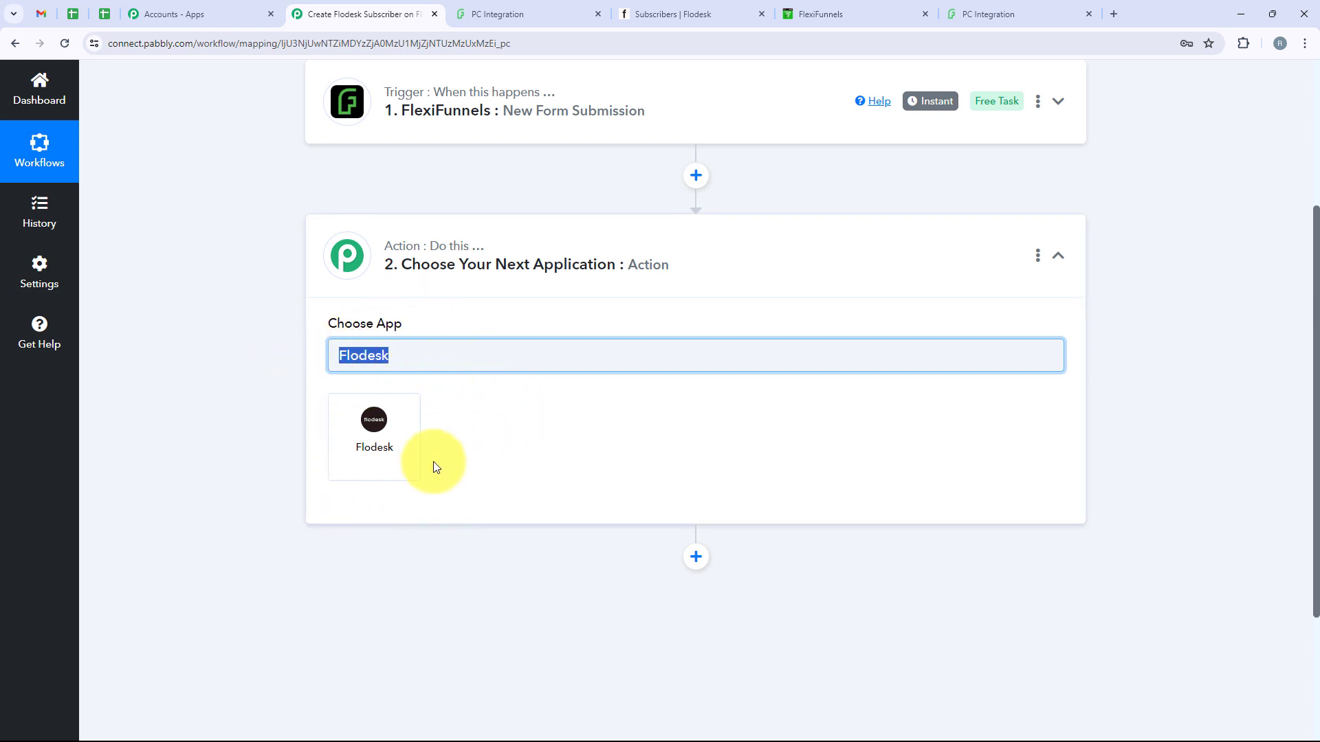
{"action": "left_click", "coordinate": [401, 461]}
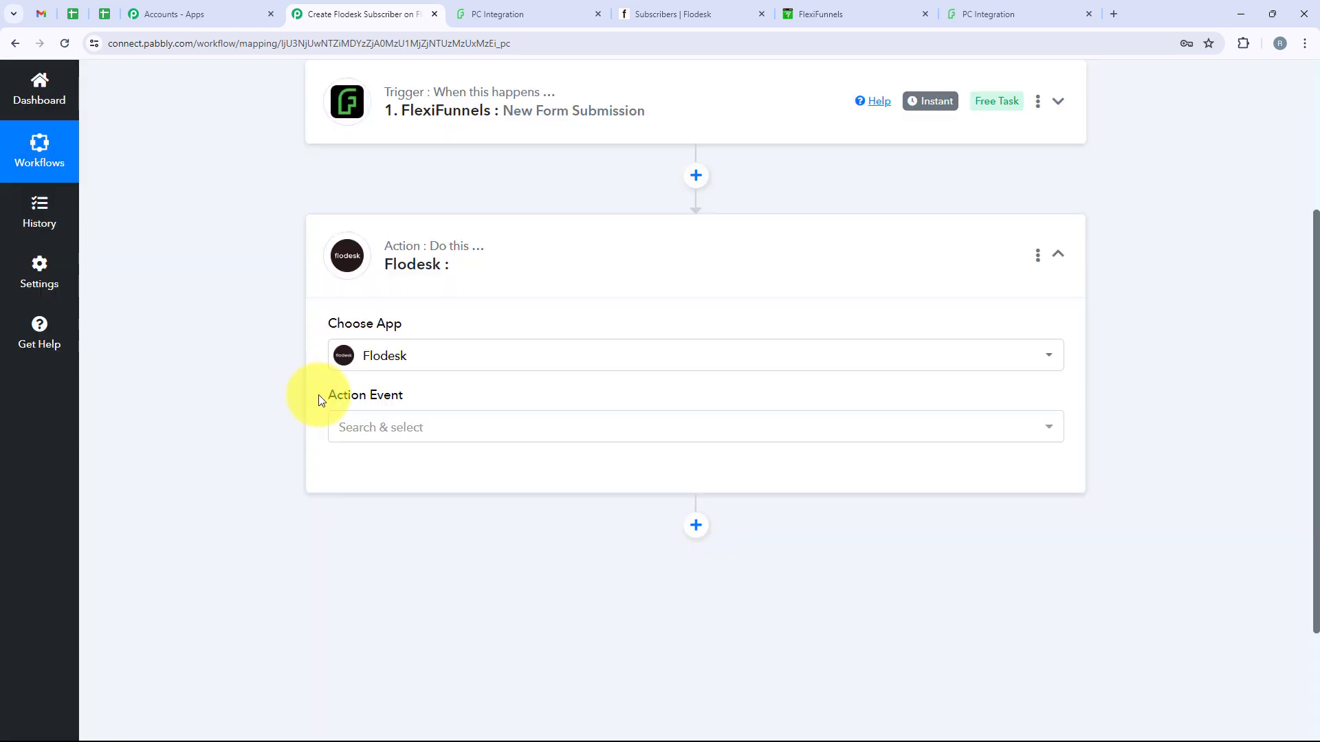
{"action": "left_click_drag", "start_coordinate": [319, 396], "coordinate": [413, 404]}
{"action": "left_click", "coordinate": [421, 433]}
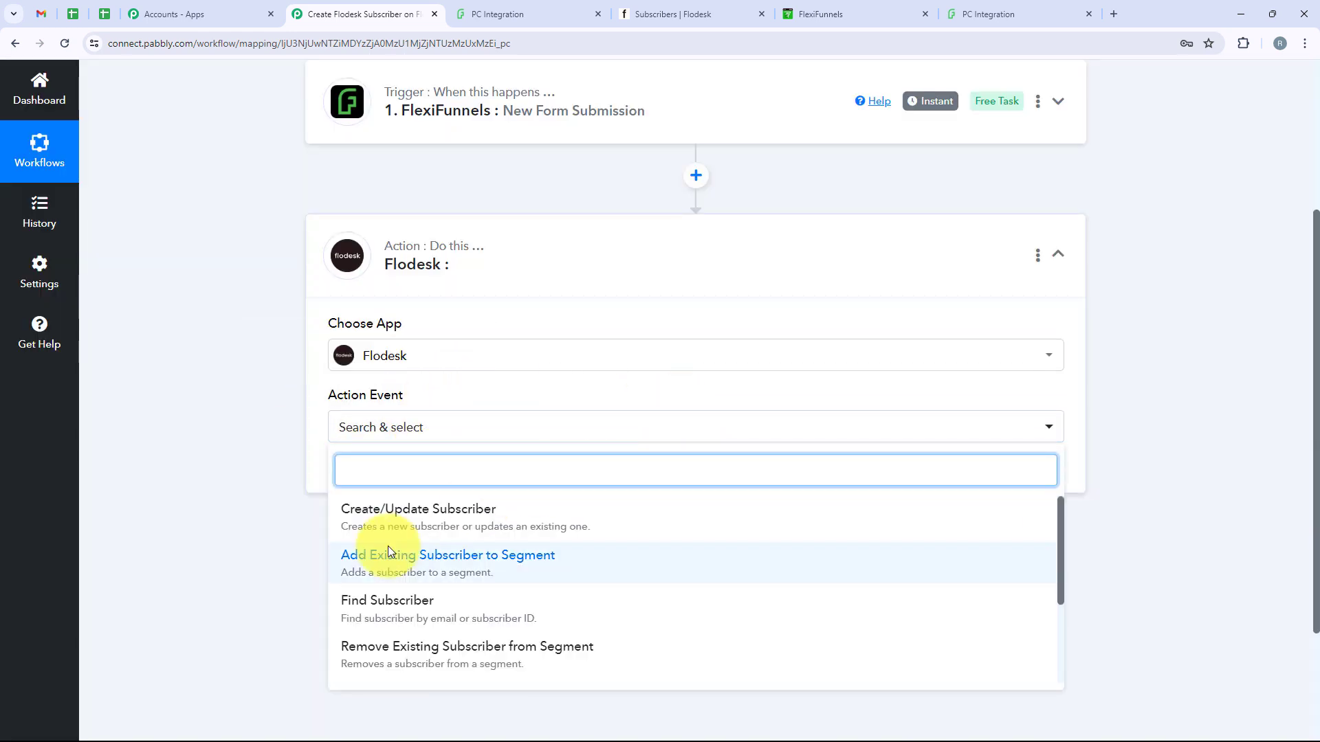
{"action": "left_click", "coordinate": [463, 508]}
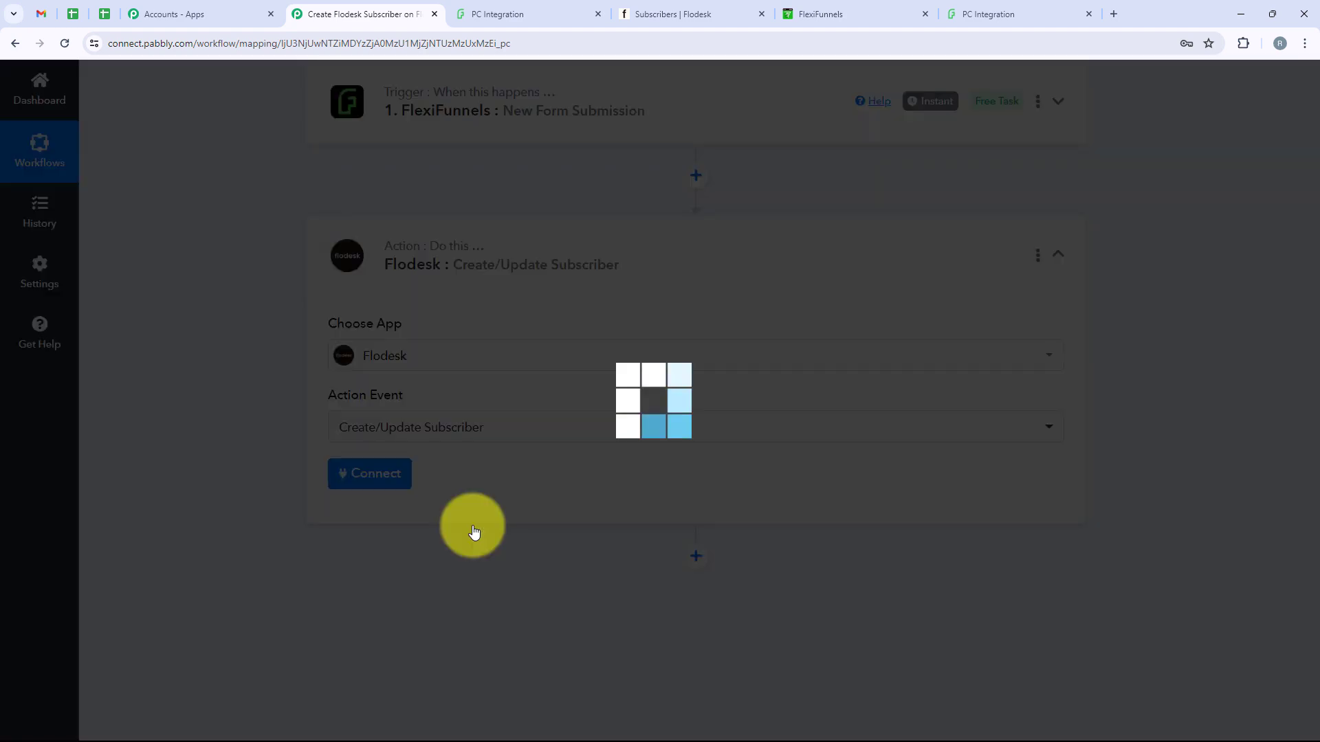
Add a new Flodesk connection, sign in, allow Pabbly access, and dismiss the success message
{"action": "left_click", "coordinate": [379, 481]}
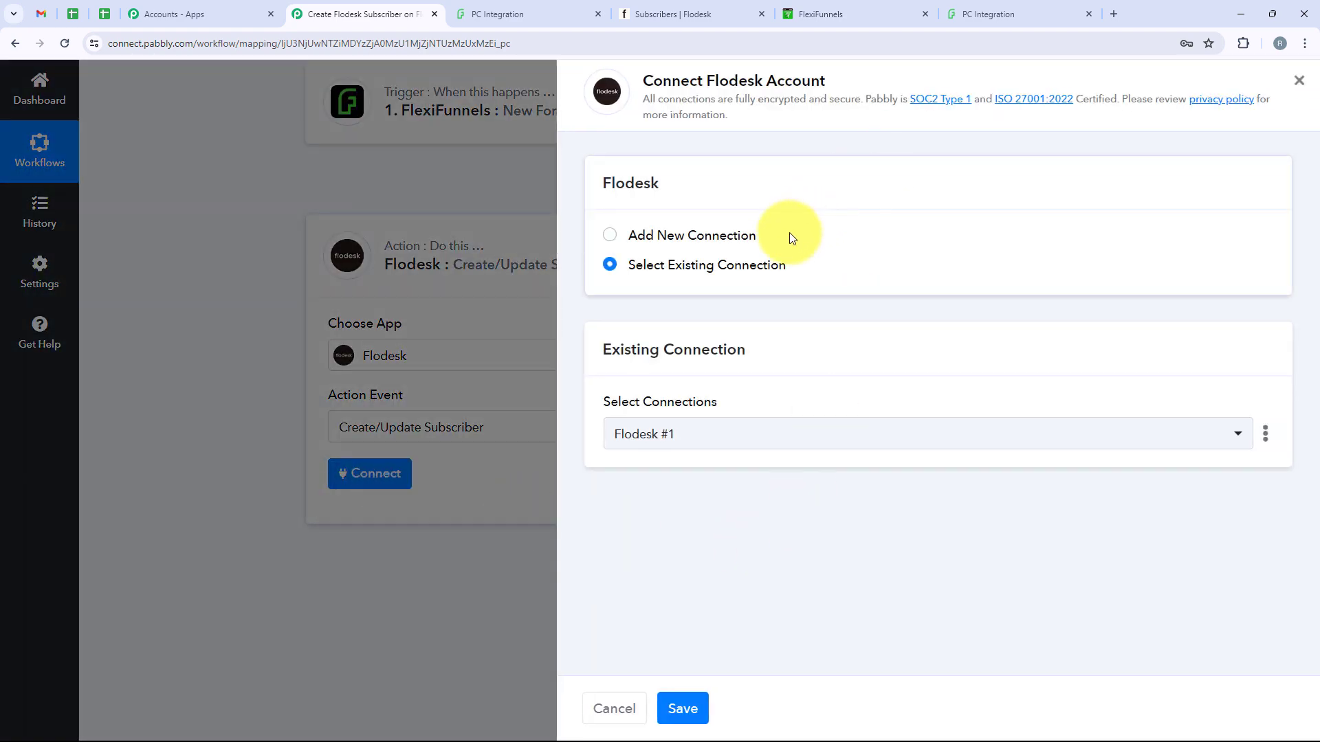
{"action": "triple_click", "coordinate": [693, 221]}
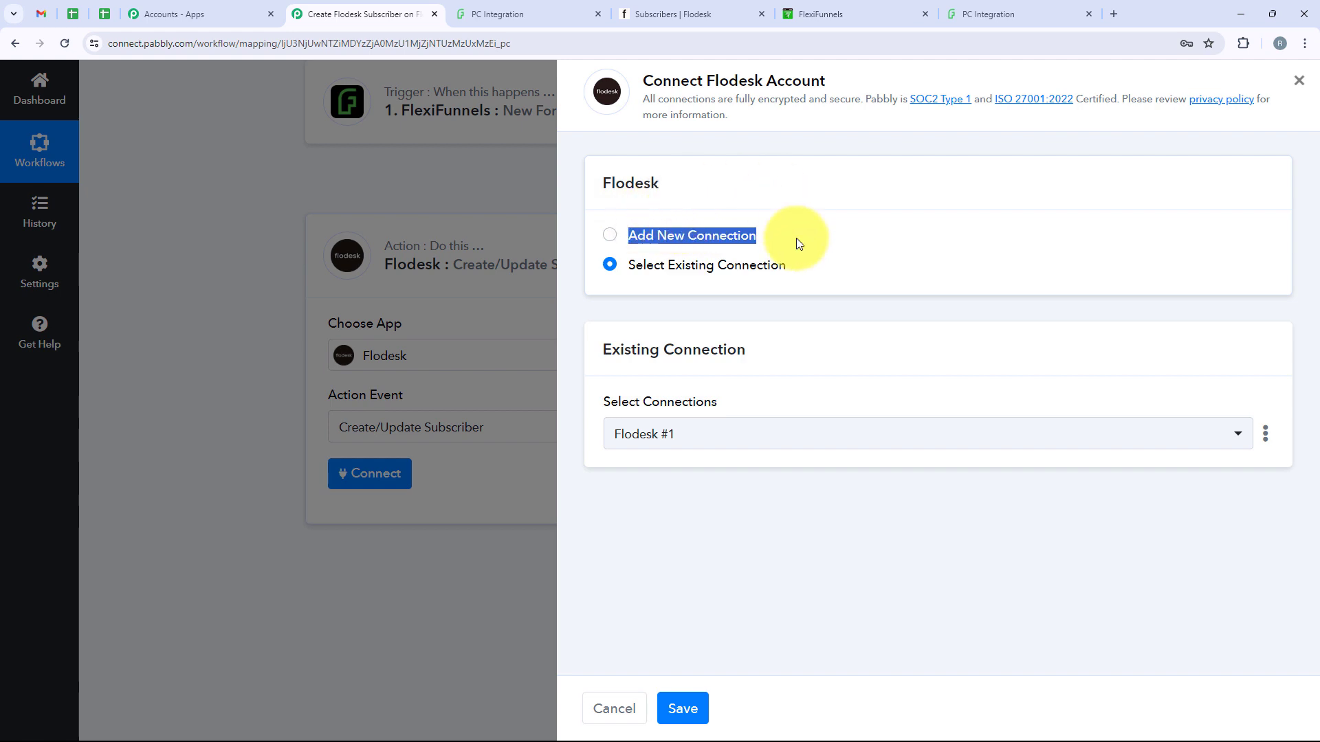
{"action": "left_click_drag", "start_coordinate": [786, 266], "coordinate": [632, 269]}
{"action": "left_click", "coordinate": [686, 294]}
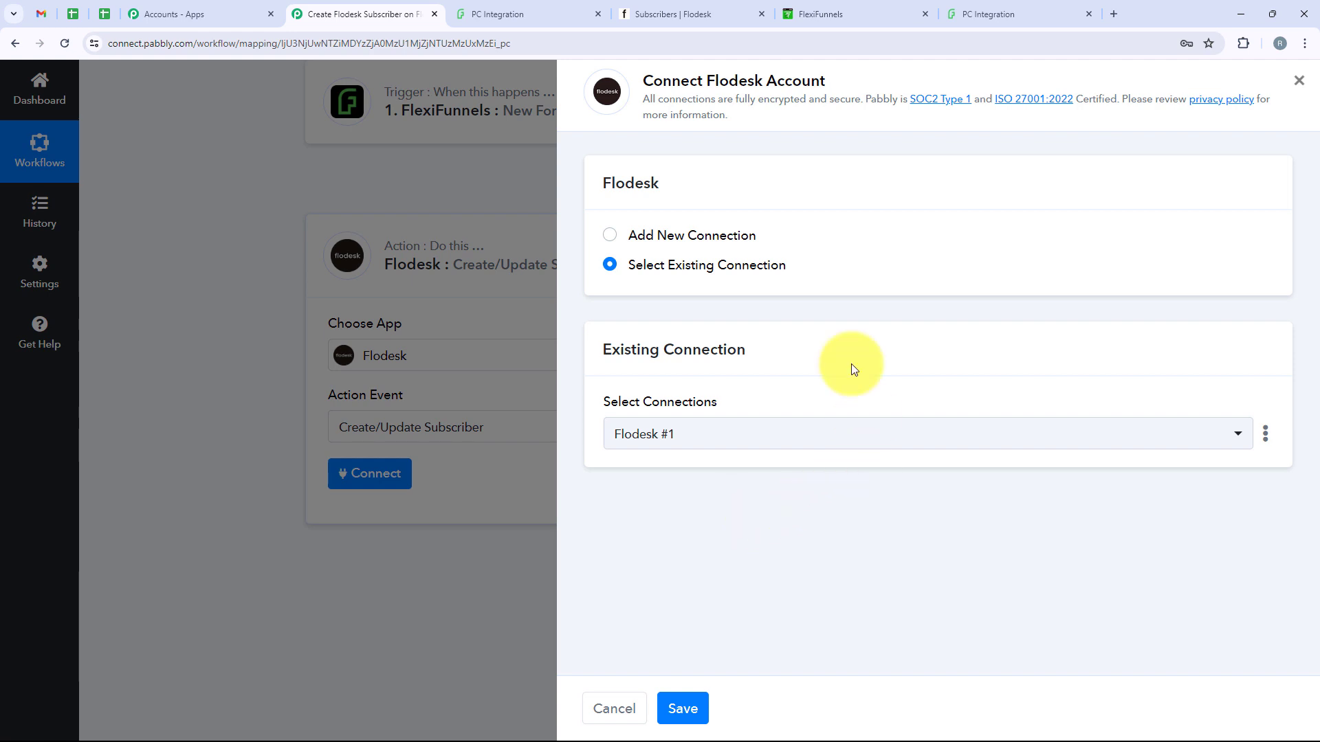
{"action": "left_click", "coordinate": [649, 241]}
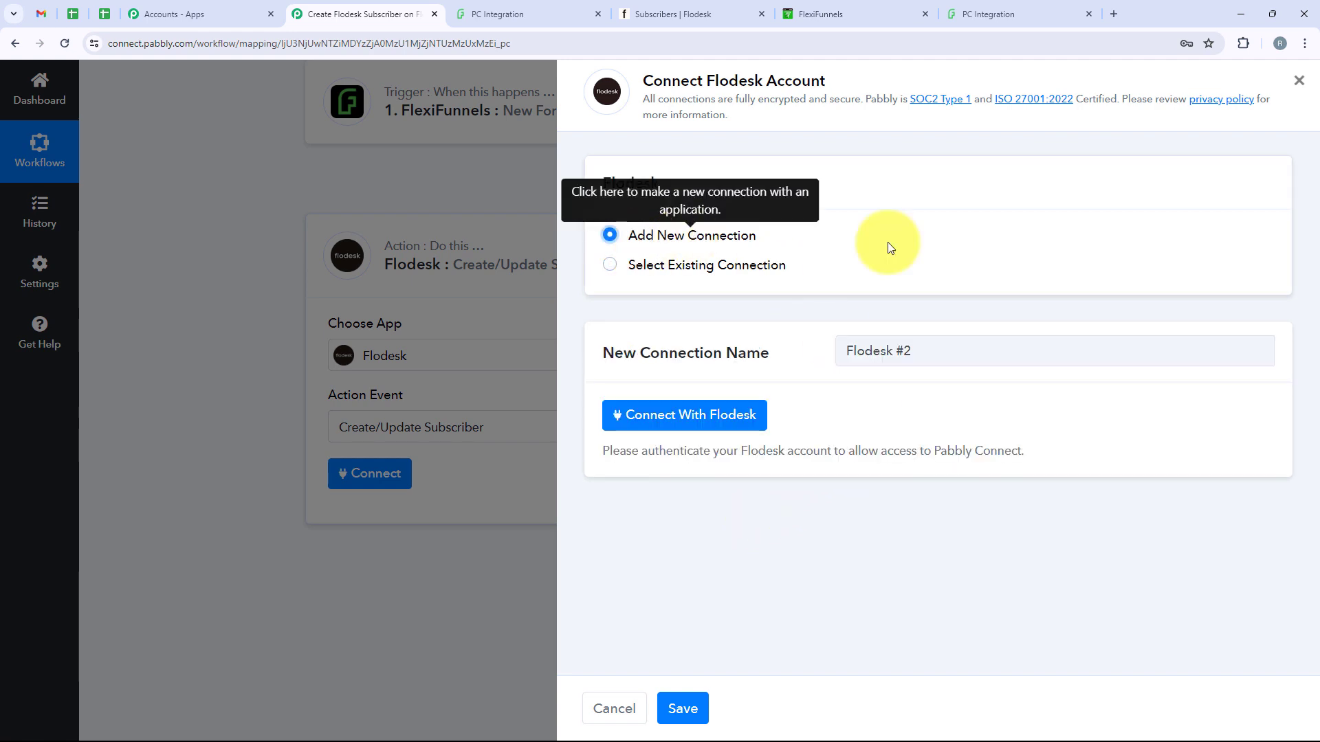
{"action": "left_click", "coordinate": [696, 412]}
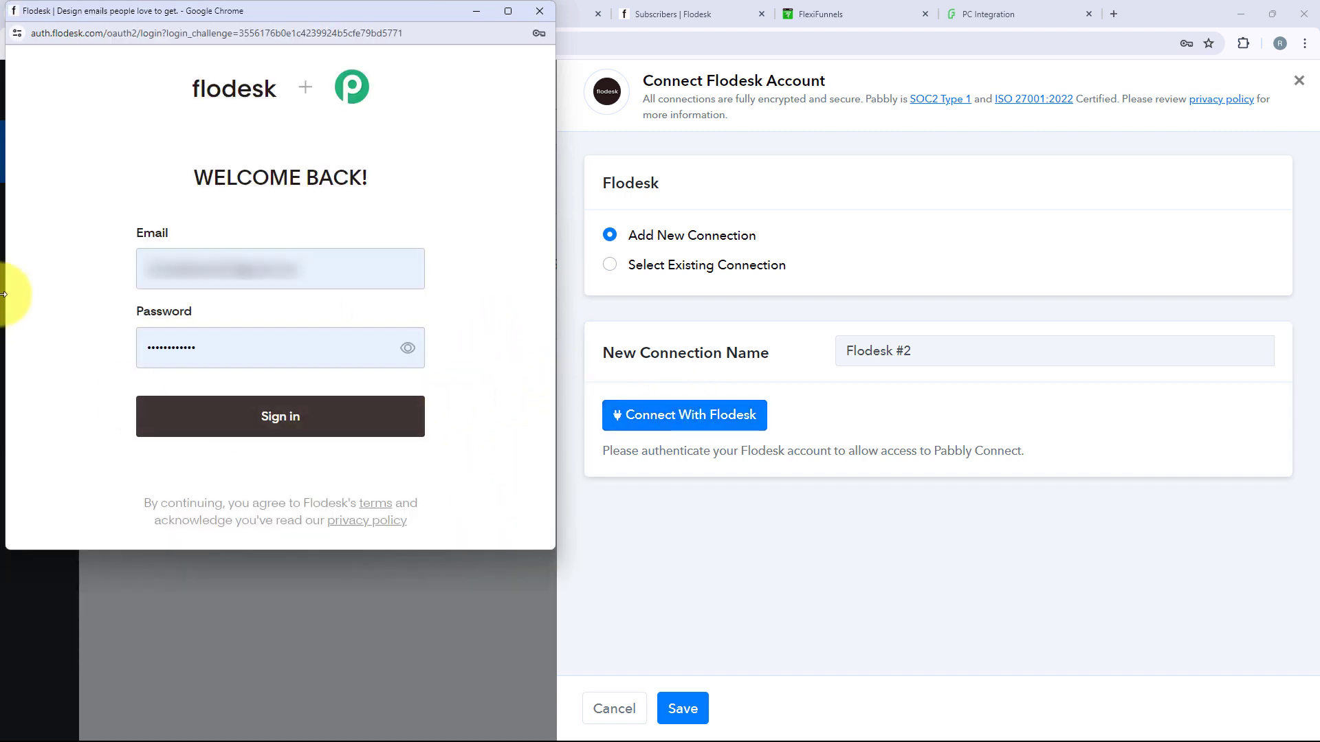
{"action": "left_click", "coordinate": [351, 420]}
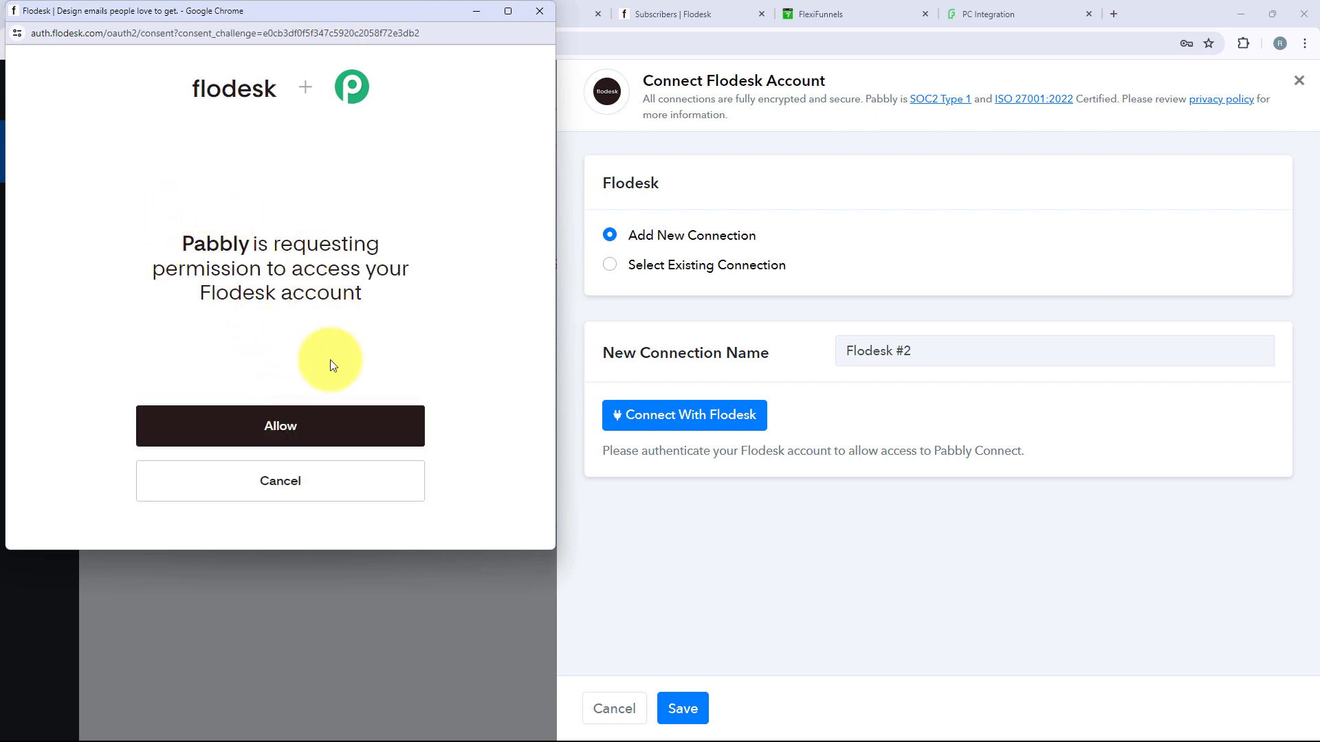
{"action": "left_click", "coordinate": [346, 423]}
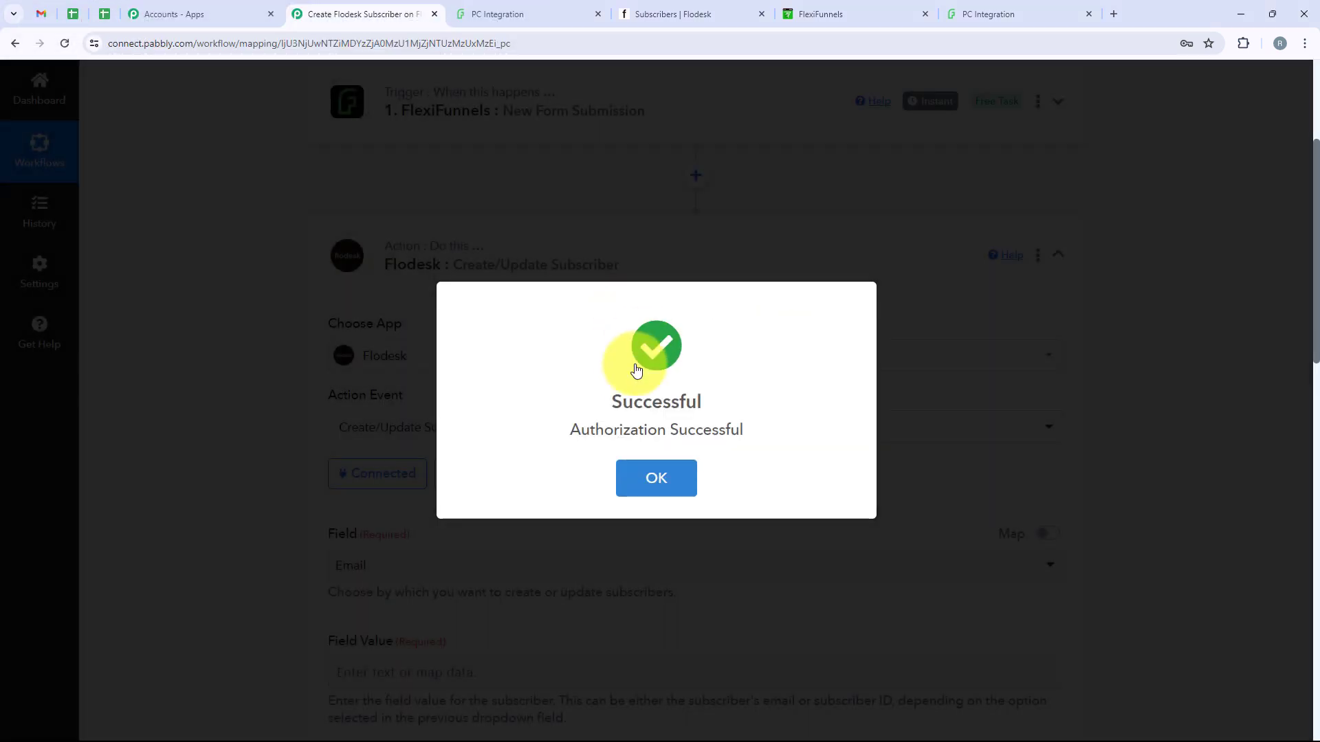
{"action": "left_click", "coordinate": [656, 477]}
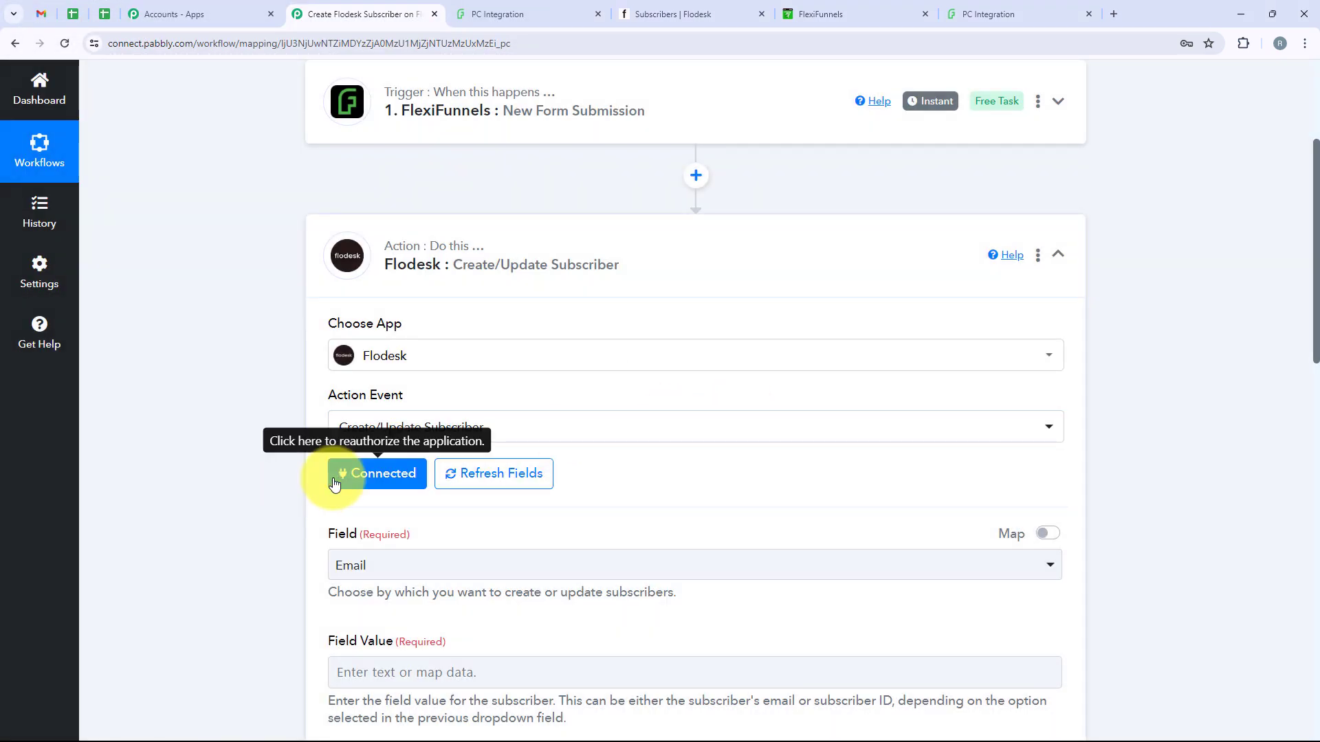
Keep Email as the Field used to identify the Flodesk subscriber
{"action": "scroll", "coordinate": [334, 482], "scroll_direction": "down", "scroll_amount": 5}
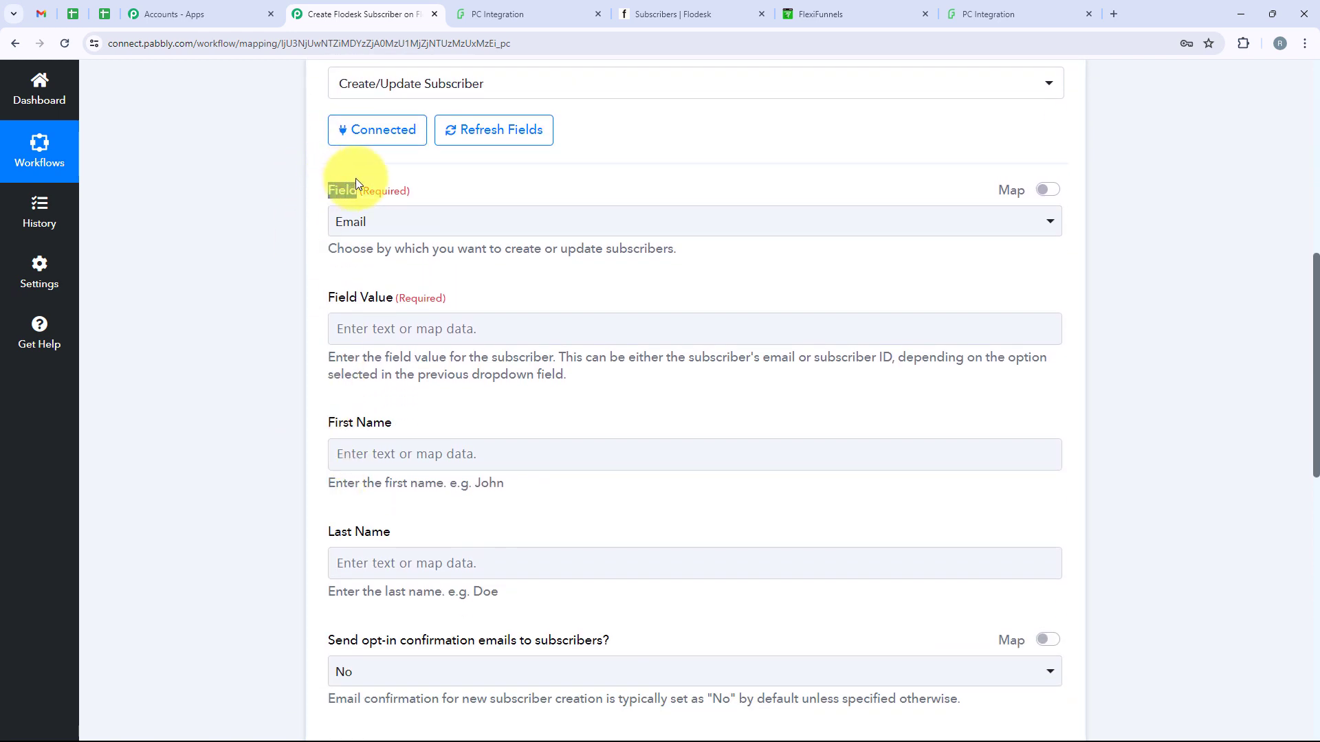
{"action": "left_click_drag", "start_coordinate": [397, 203], "coordinate": [415, 235]}
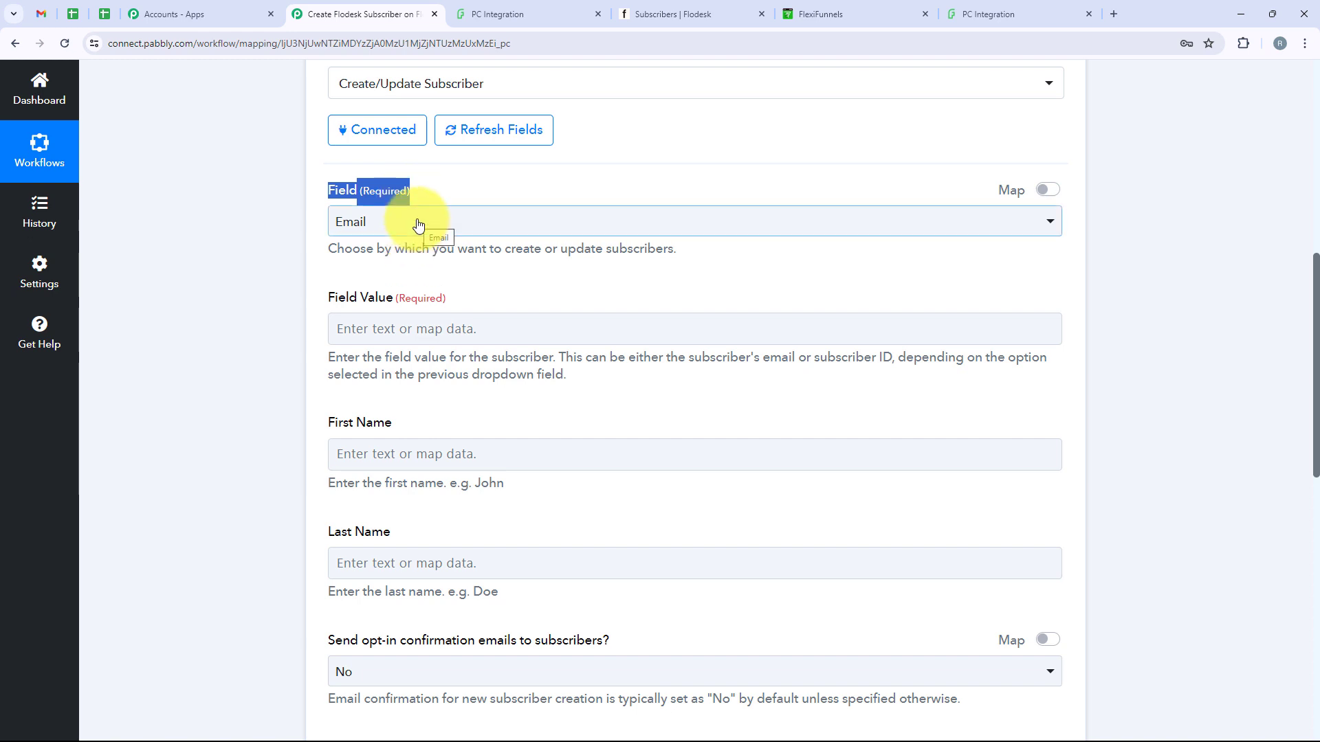
{"action": "left_click", "coordinate": [353, 220]}
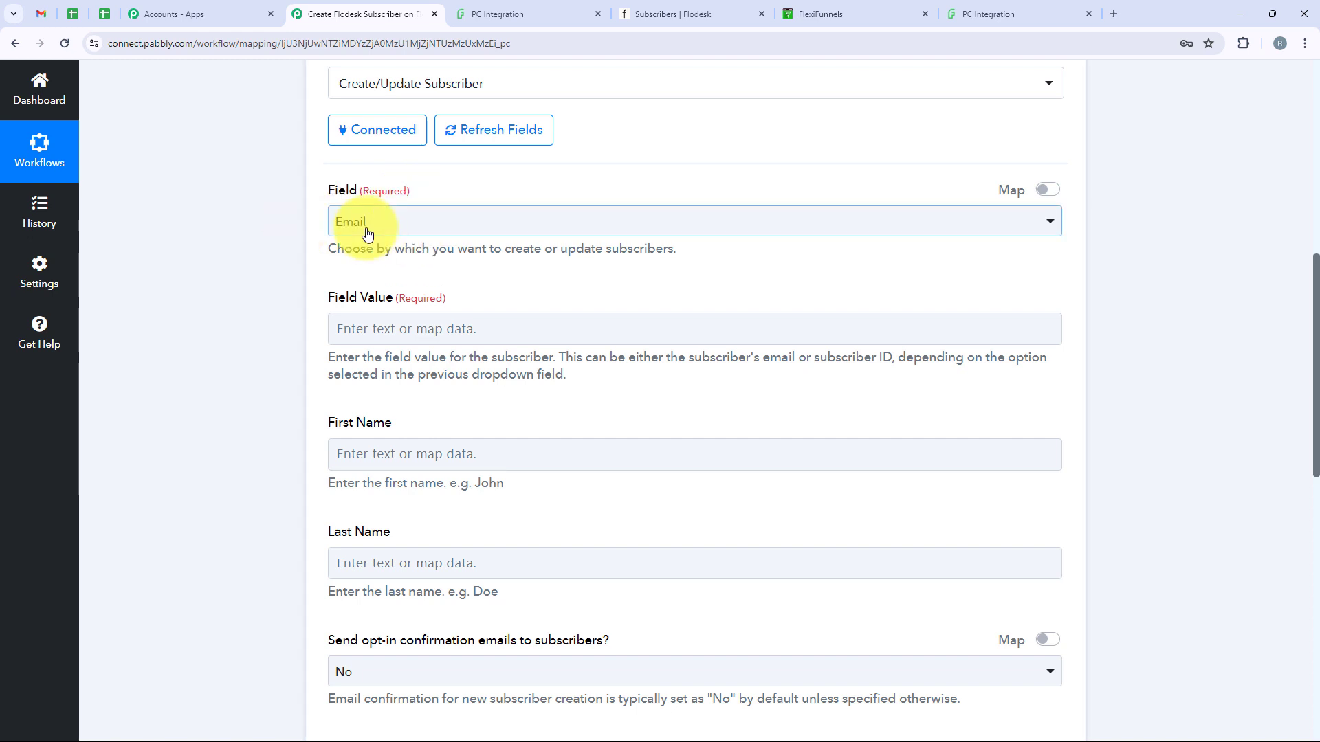
{"action": "left_click", "coordinate": [360, 226]}
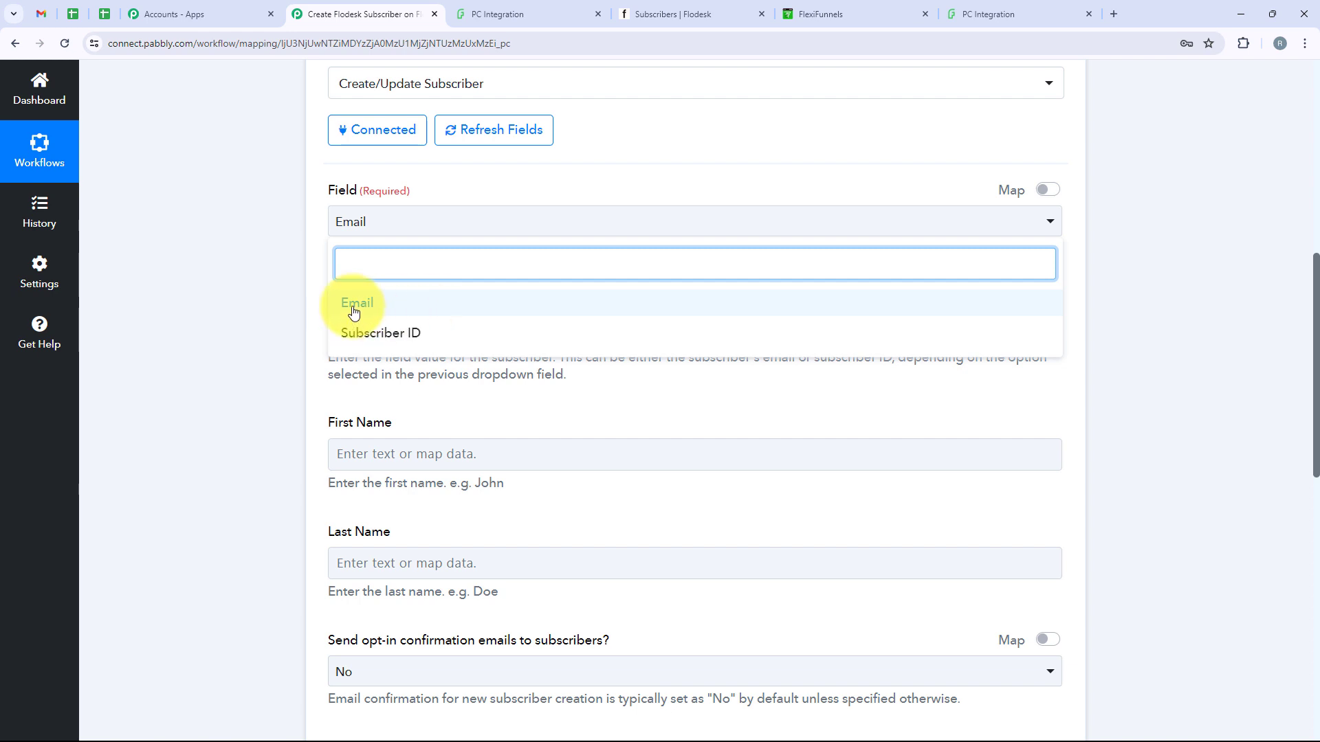
{"action": "left_click", "coordinate": [370, 308]}
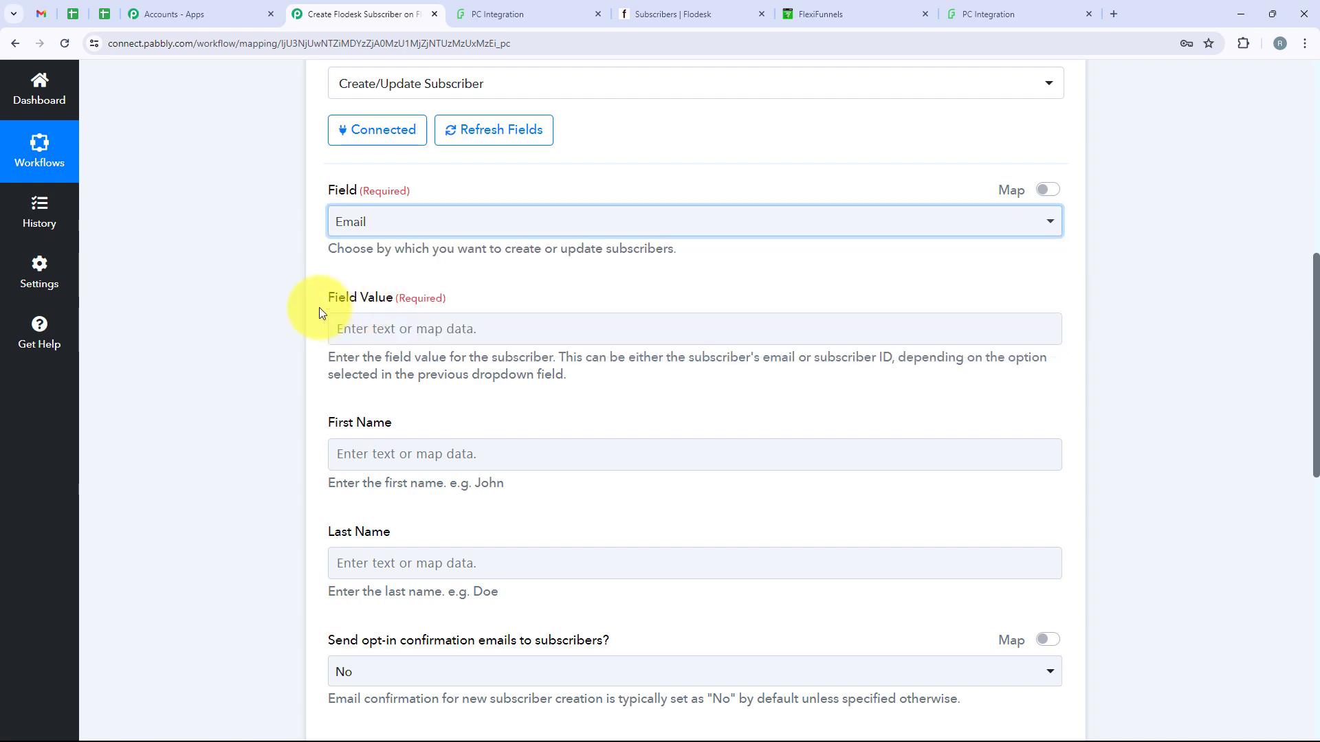
{"action": "left_click_drag", "start_coordinate": [318, 306], "coordinate": [349, 303]}
{"action": "left_click", "coordinate": [407, 329]}
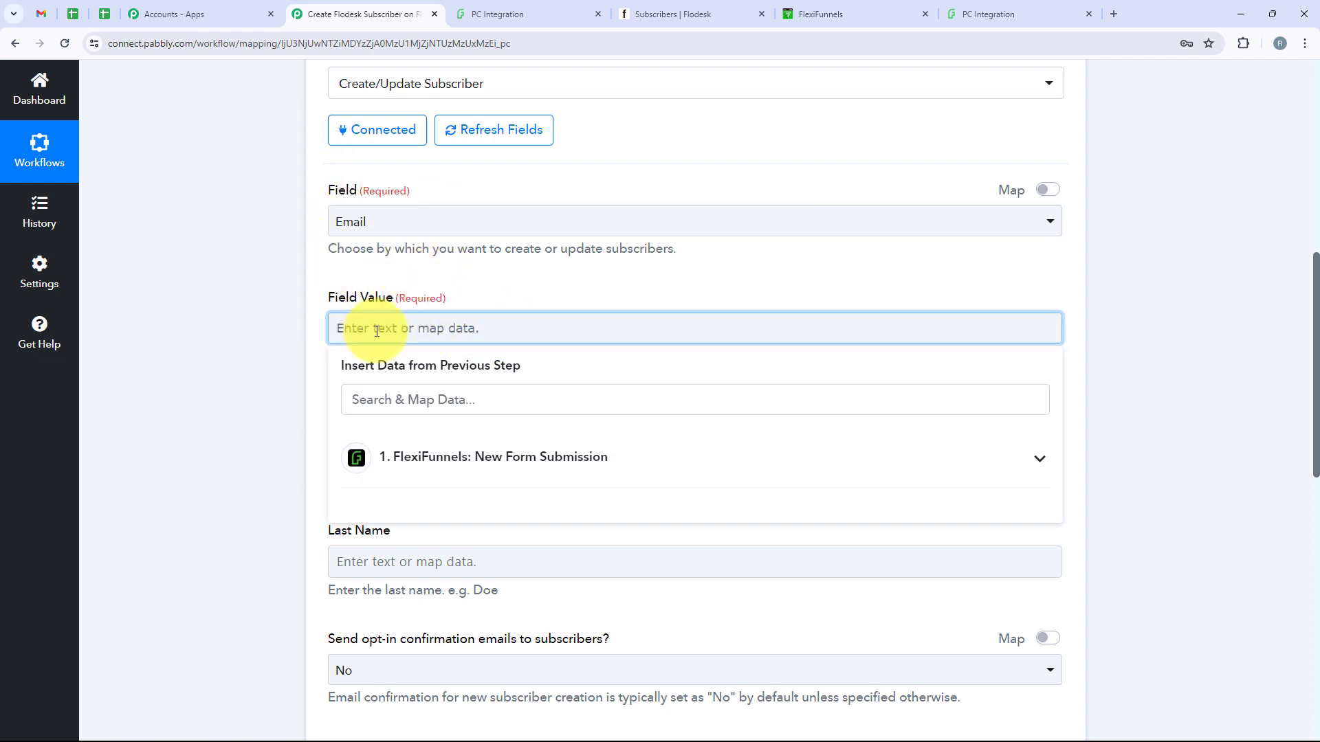
{"action": "left_click", "coordinate": [318, 325]}
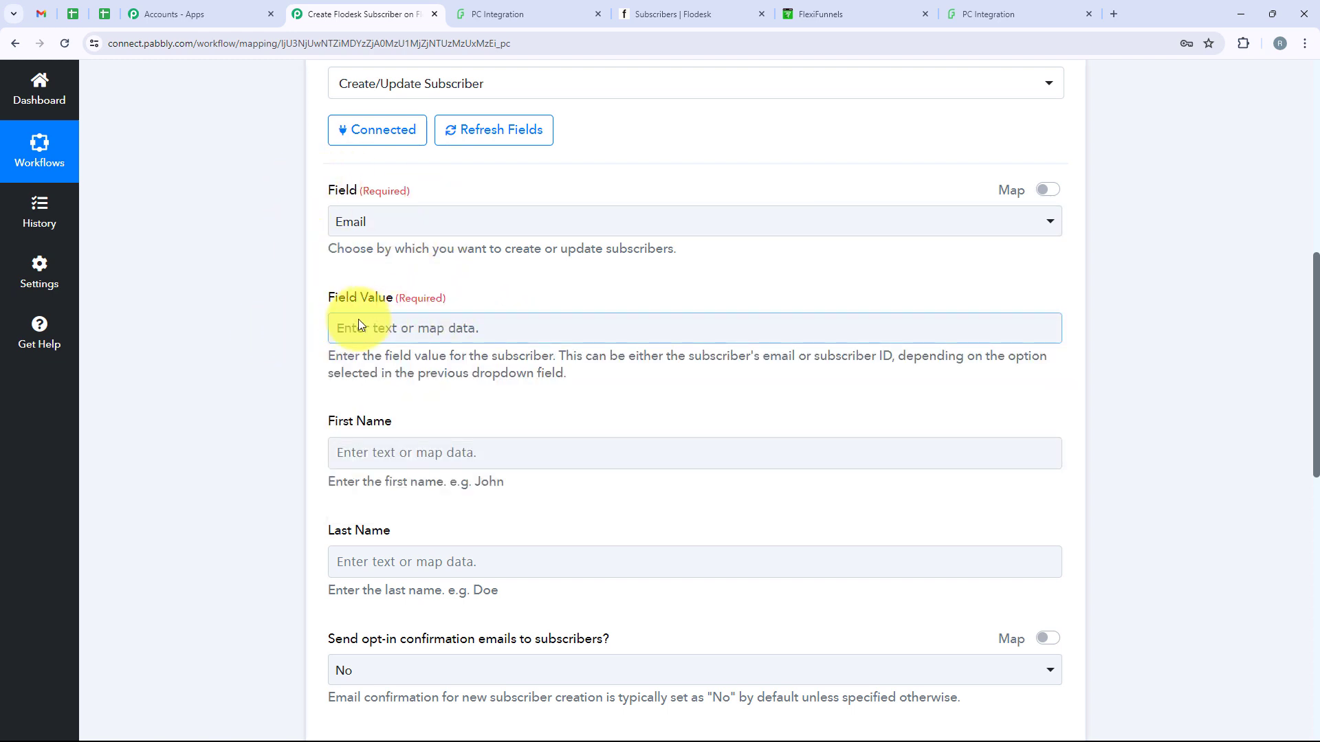
Map Field Value to the FlexiFunnels submission's Email, found by searching 'Ema'
{"action": "left_click", "coordinate": [358, 324]}
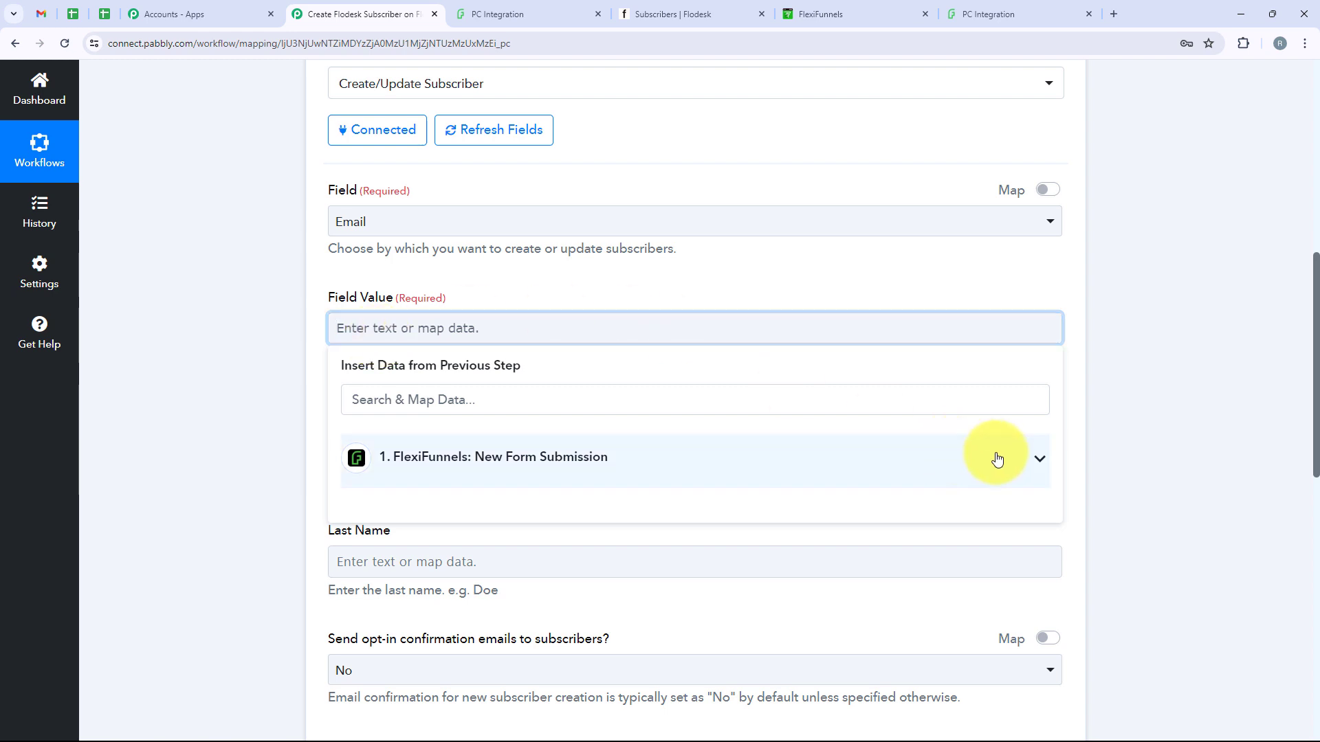
{"action": "left_click", "coordinate": [1035, 458]}
{"action": "scroll", "coordinate": [440, 569], "scroll_direction": "down", "scroll_amount": 3}
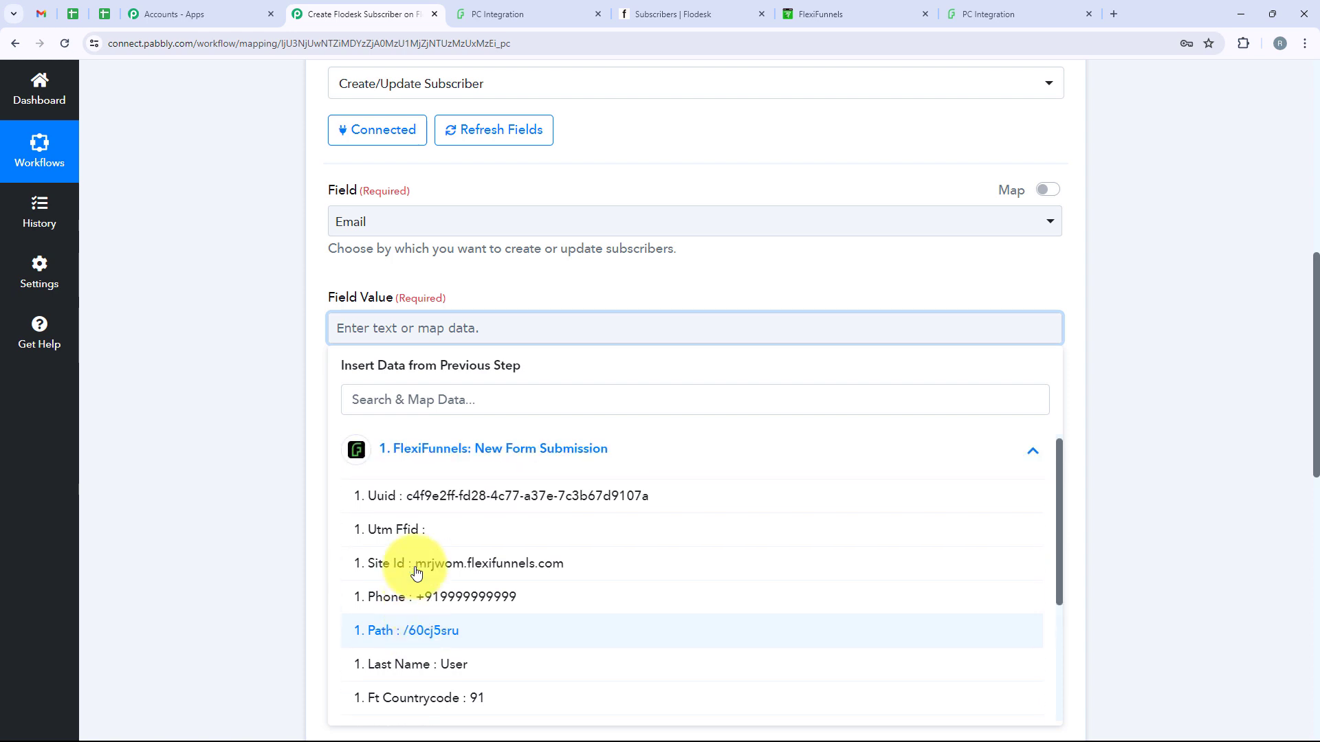
{"action": "scroll", "coordinate": [447, 495], "scroll_direction": "up", "scroll_amount": 3}
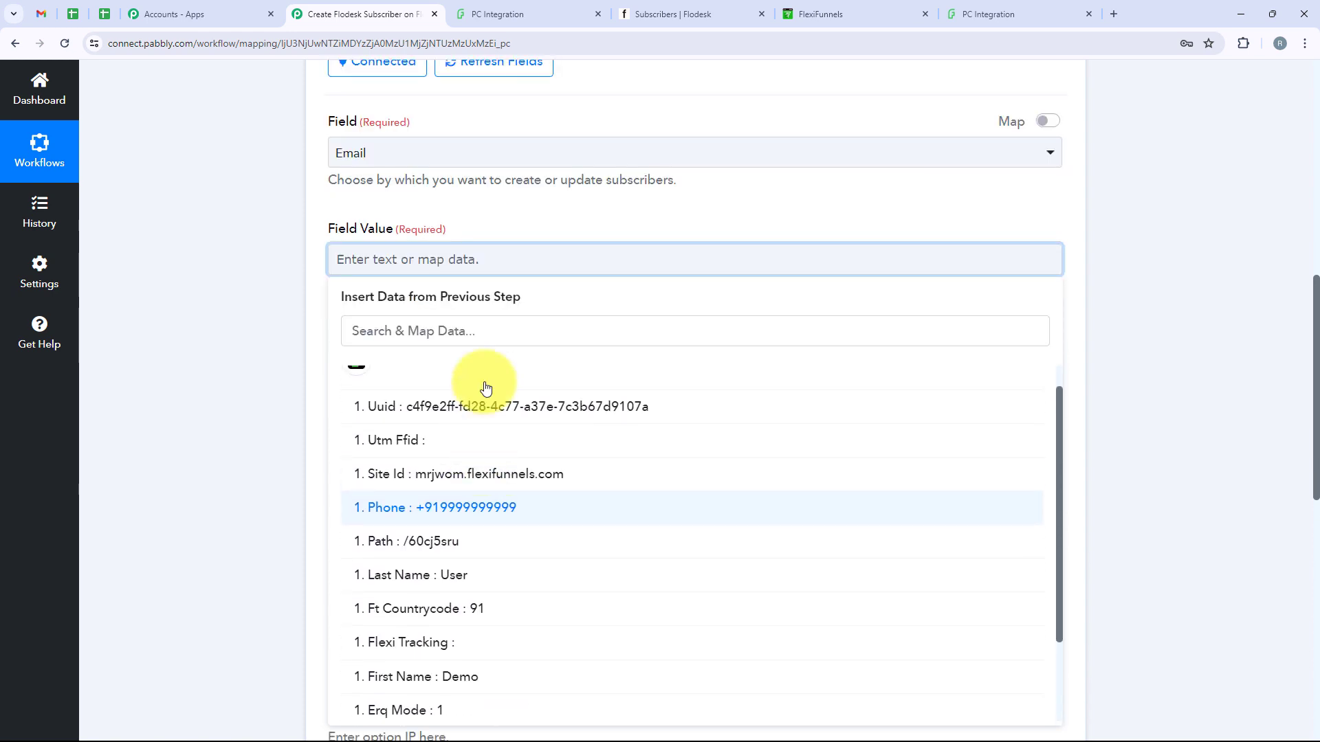
{"action": "left_click", "coordinate": [480, 323]}
{"action": "type", "text": "Ema"}
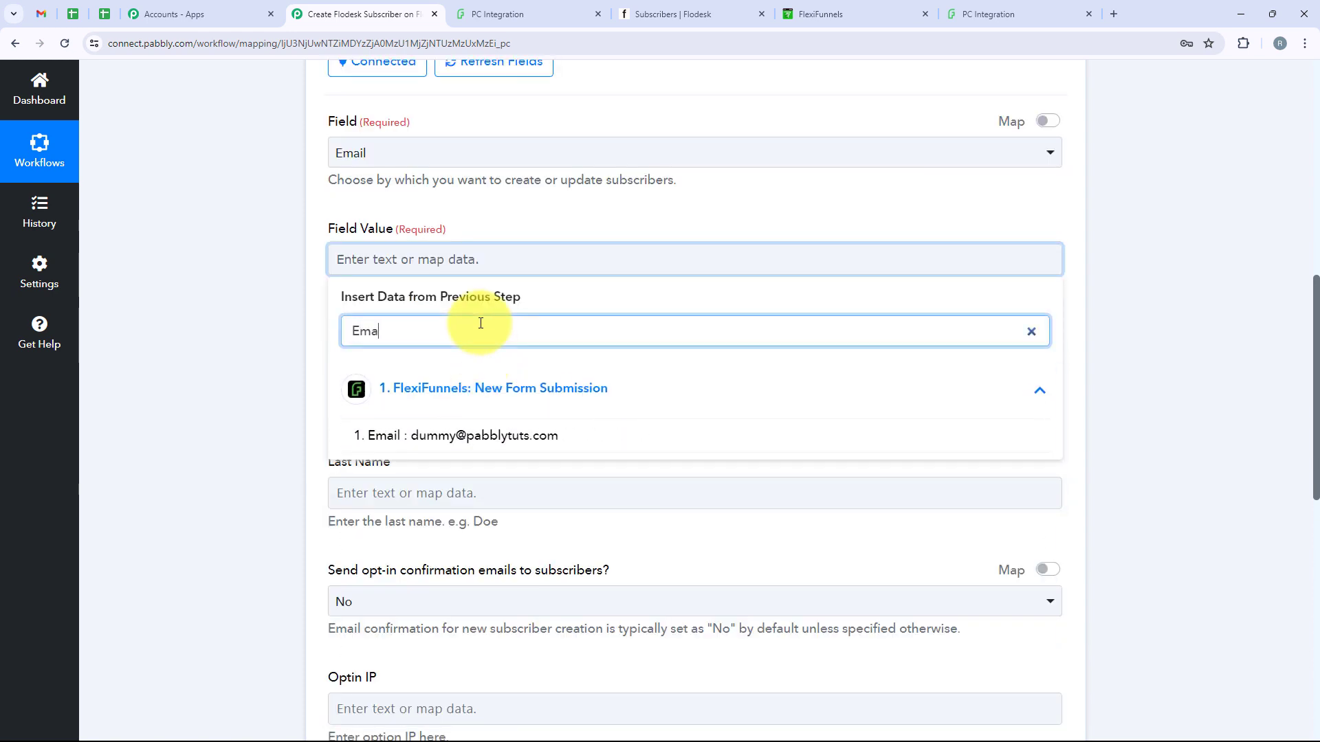
{"action": "left_click", "coordinate": [575, 436]}
{"action": "left_click", "coordinate": [238, 333]}
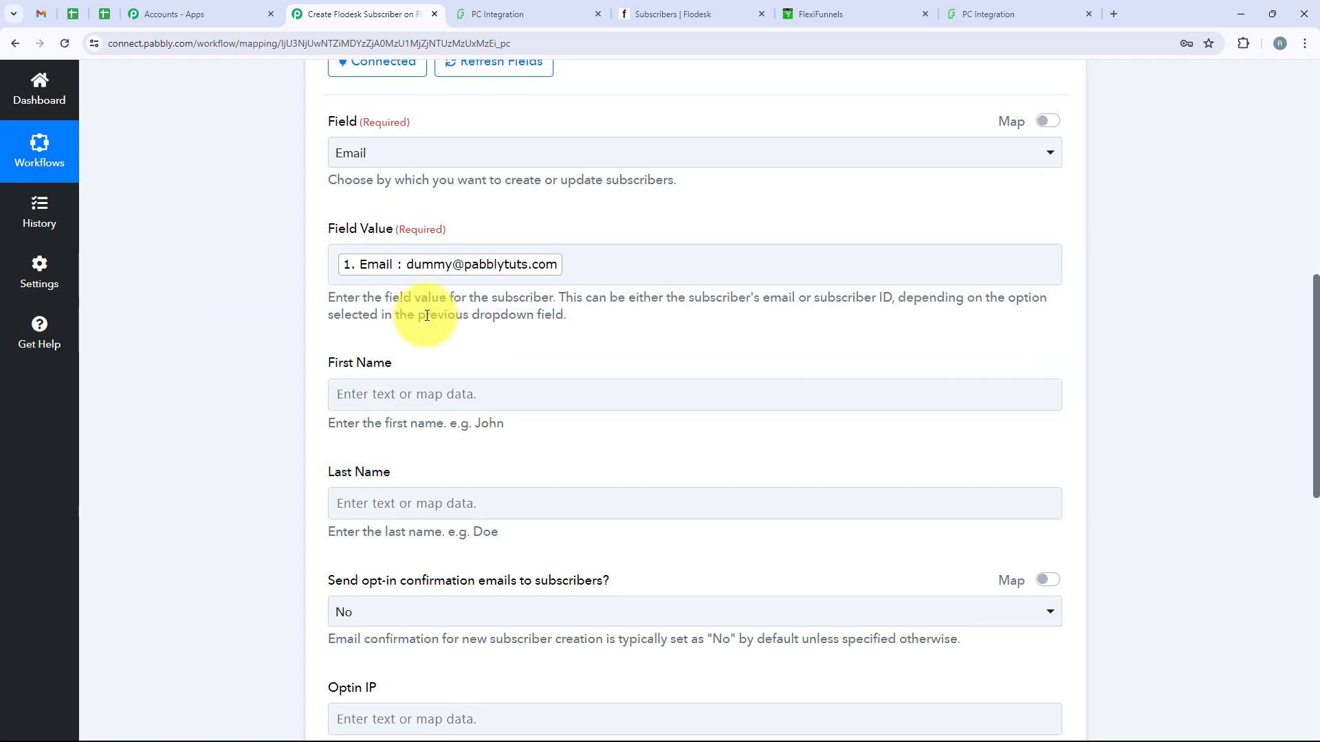
Map the submission's First Name (Demo) into the subscriber's First Name field
{"action": "scroll", "coordinate": [344, 306], "scroll_direction": "down", "scroll_amount": 1}
{"action": "left_click_drag", "start_coordinate": [329, 296], "coordinate": [395, 297]}
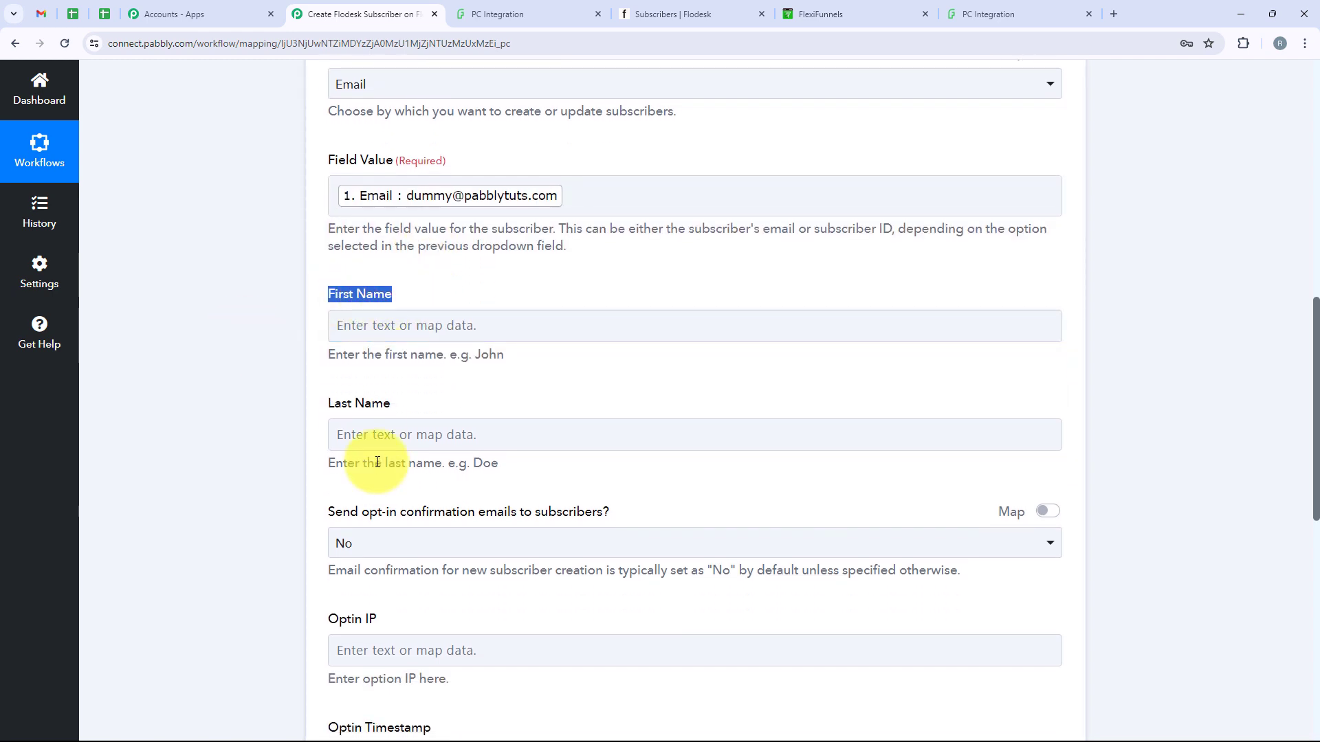
{"action": "left_click", "coordinate": [388, 411]}
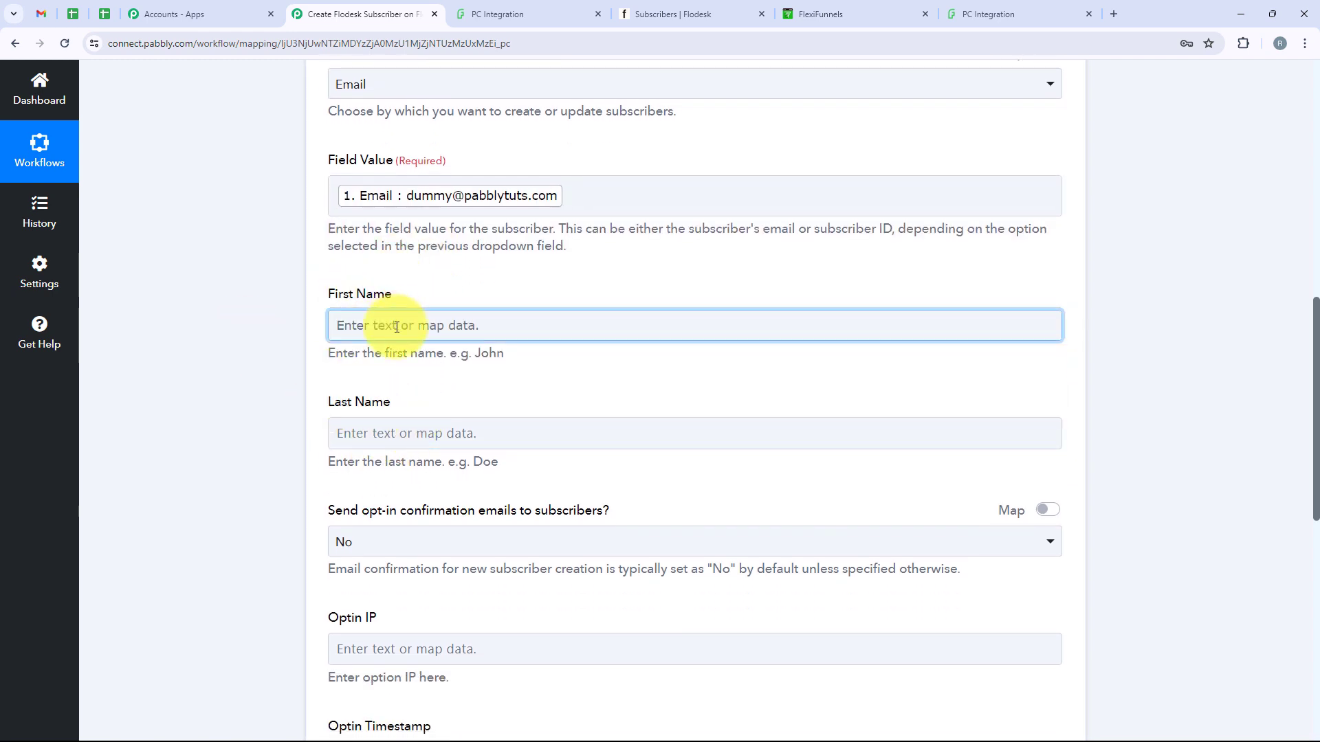
{"action": "left_click", "coordinate": [371, 326]}
{"action": "left_click", "coordinate": [431, 397]}
{"action": "type", "text": "F"}
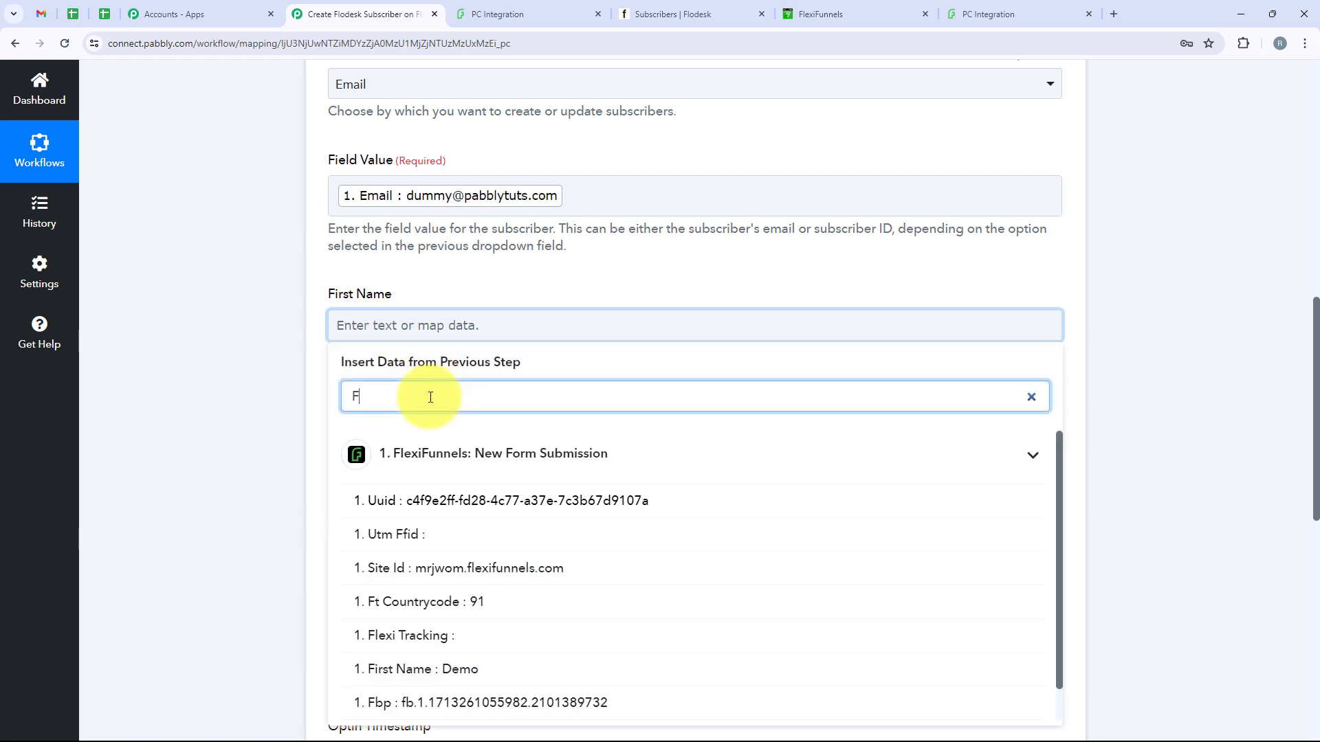
{"action": "type", "text": "irs"}
{"action": "left_click", "coordinate": [385, 501]}
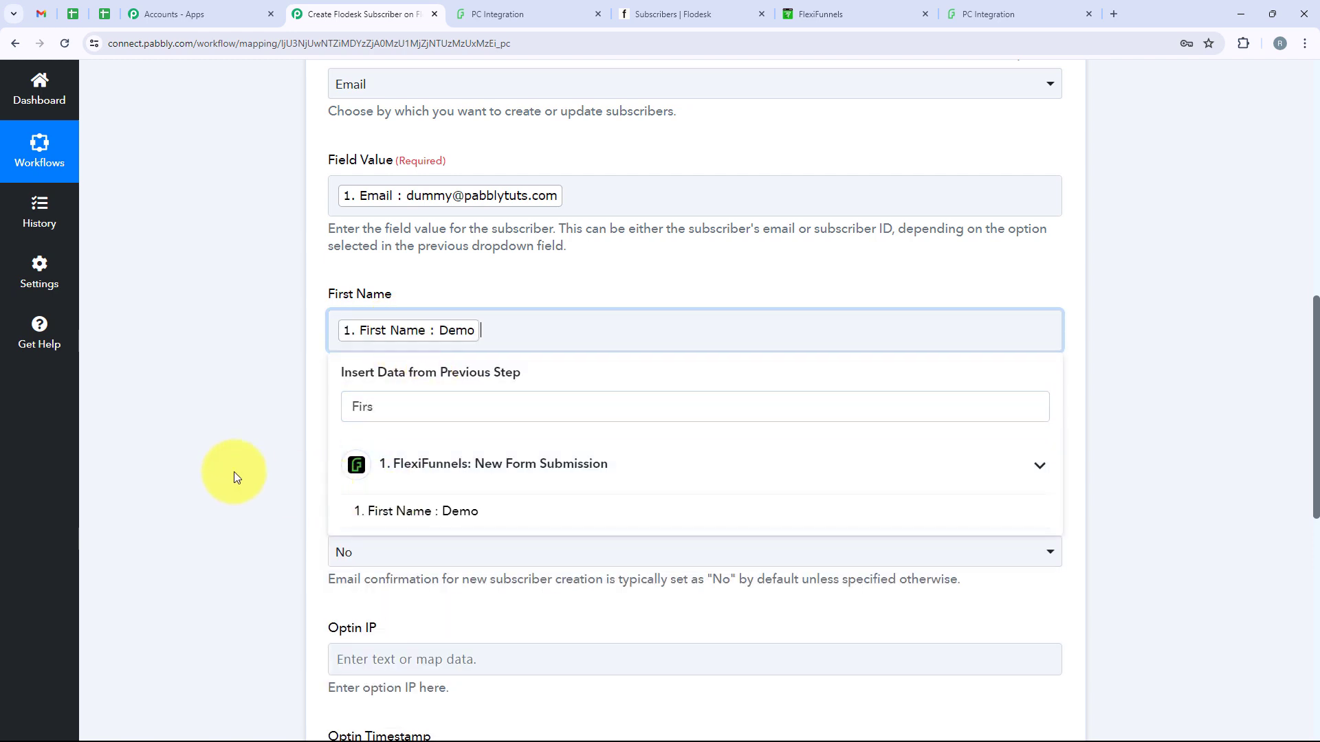
Map the submission's Last Name (User) into the subscriber's Last Name field
{"action": "left_click", "coordinate": [309, 440]}
{"action": "left_click", "coordinate": [443, 513]}
{"action": "type", "text": "La"}
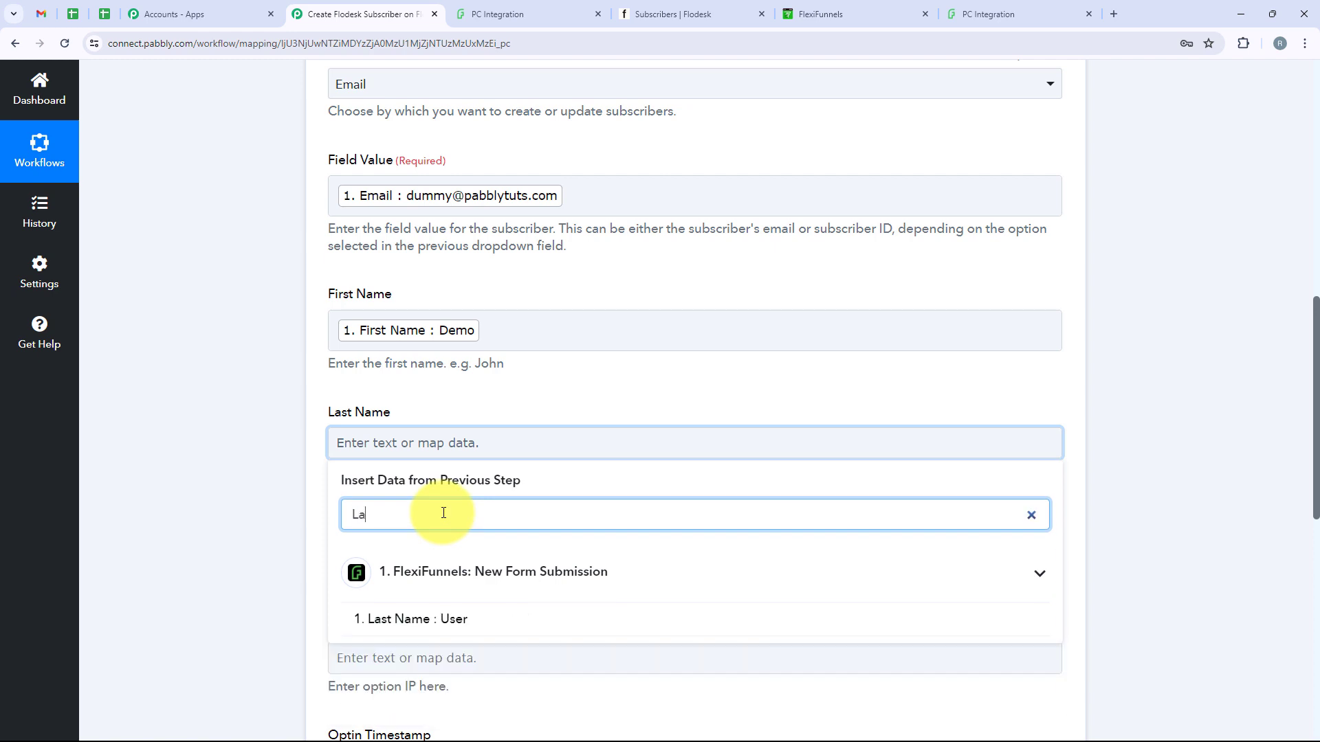
{"action": "type", "text": "s"}
{"action": "left_click", "coordinate": [430, 627]}
{"action": "left_click", "coordinate": [106, 444]}
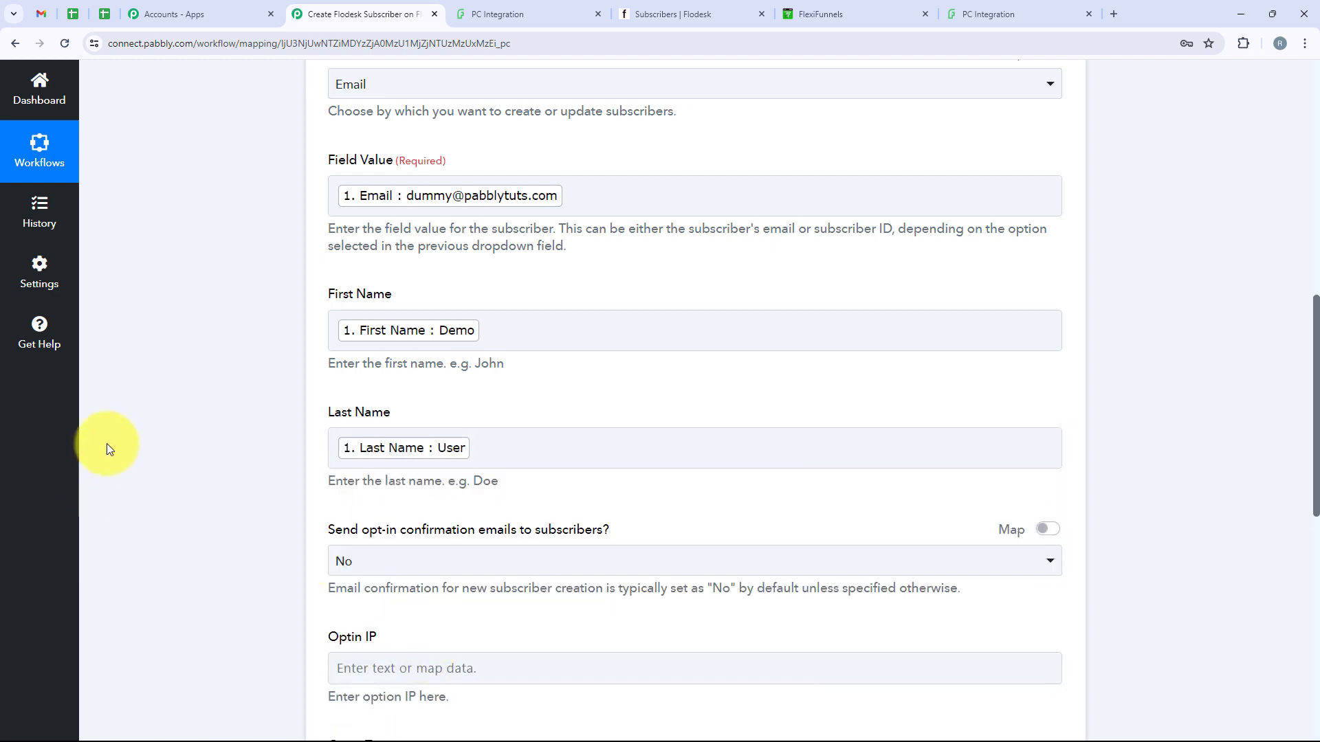
{"action": "scroll", "coordinate": [815, 334], "scroll_direction": "up", "scroll_amount": 1}
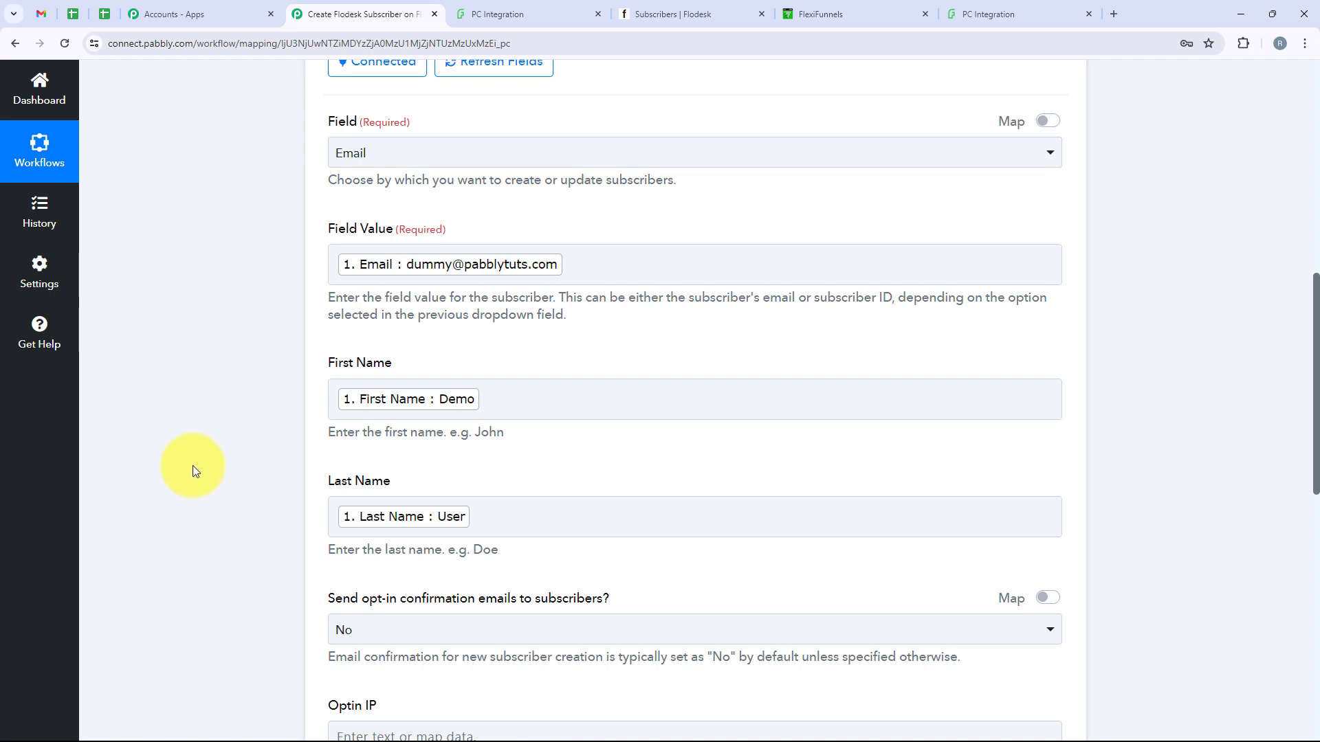
Keep 'Send opt-in confirmation emails' set to No
{"action": "scroll", "coordinate": [270, 482], "scroll_direction": "down", "scroll_amount": 2}
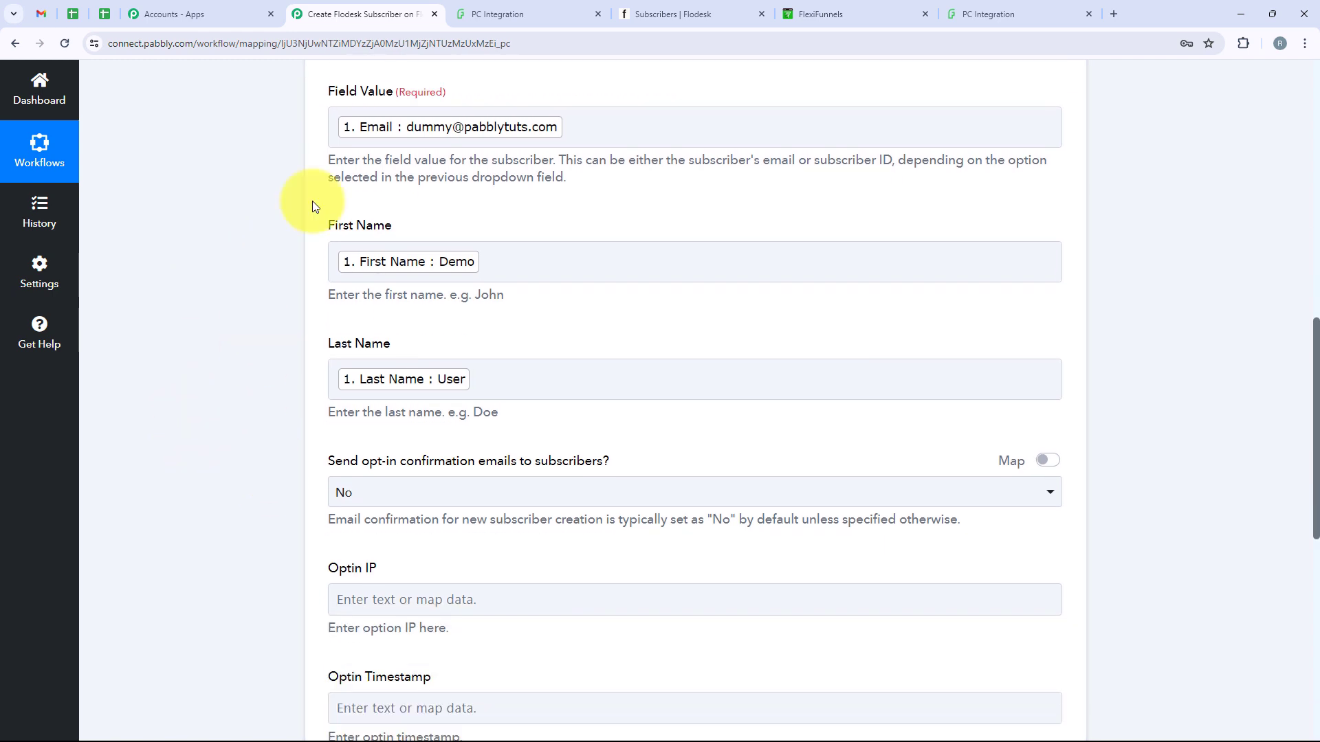
{"action": "scroll", "coordinate": [571, 303], "scroll_direction": "down", "scroll_amount": 3}
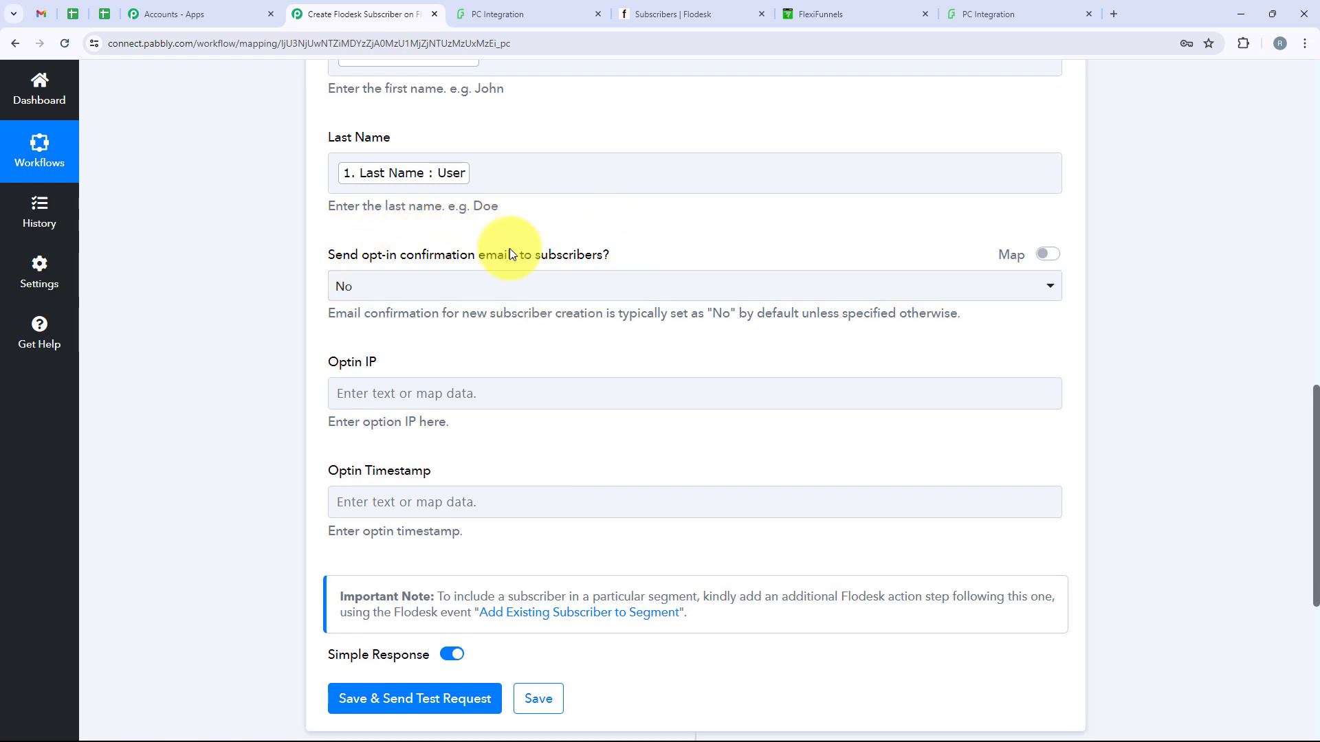
{"action": "left_click", "coordinate": [342, 285]}
{"action": "left_click", "coordinate": [349, 368]}
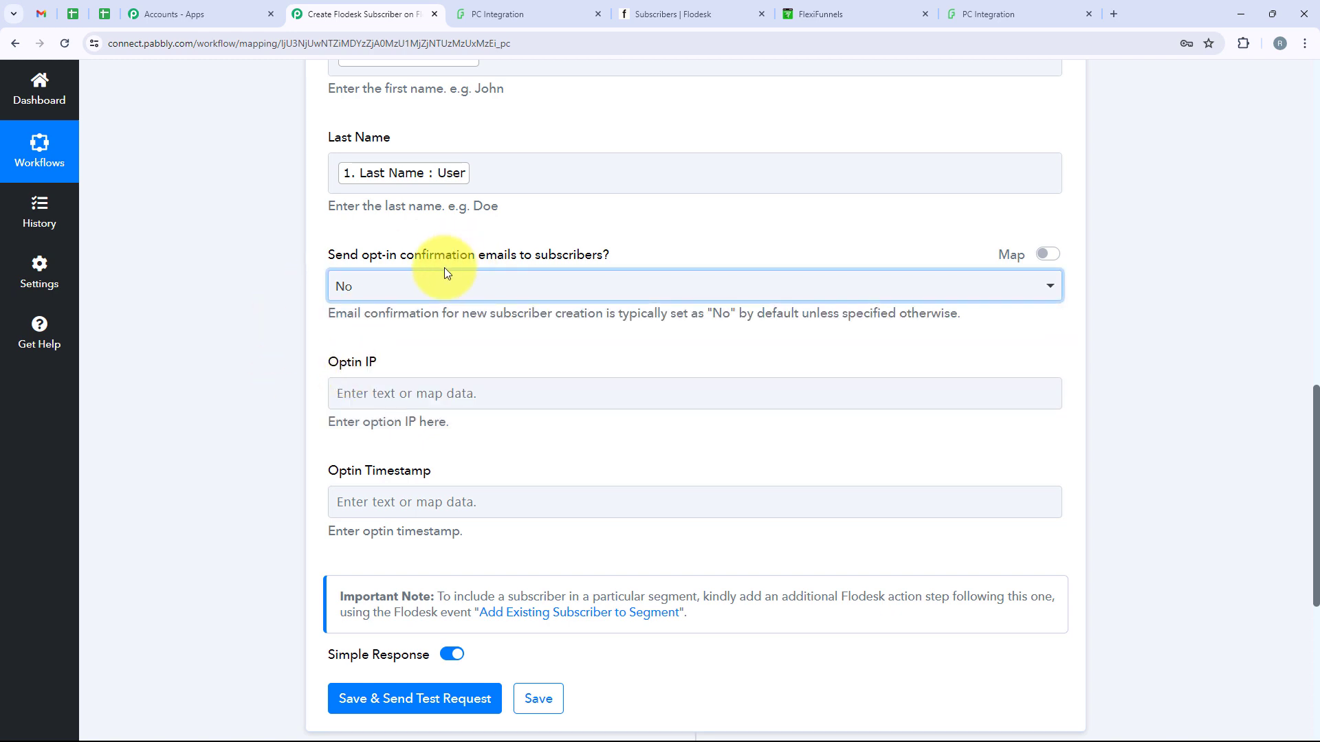
Save the Flodesk step and send a test request, creating active subscriber Demo User
{"action": "scroll", "coordinate": [377, 303], "scroll_direction": "down", "scroll_amount": 5}
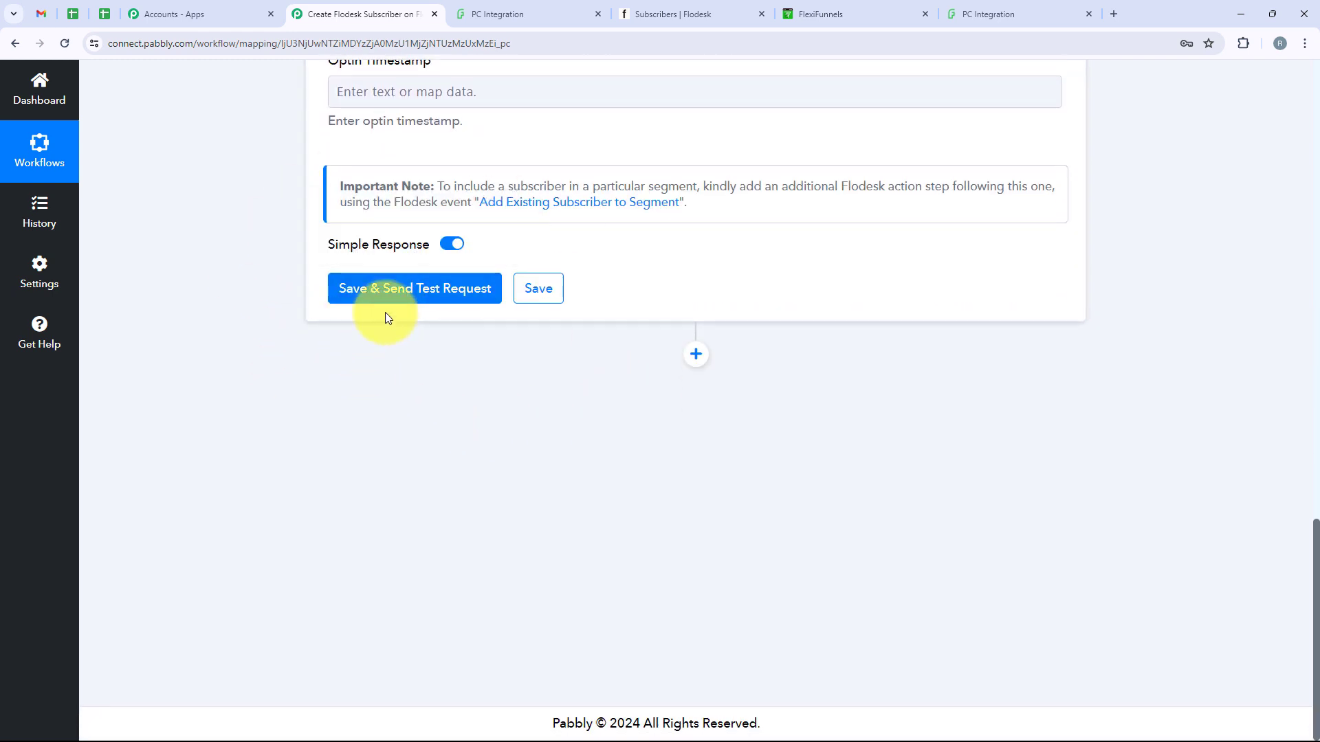
{"action": "scroll", "coordinate": [385, 309], "scroll_direction": "up", "scroll_amount": 4}
{"action": "scroll", "coordinate": [600, 389], "scroll_direction": "up", "scroll_amount": 1}
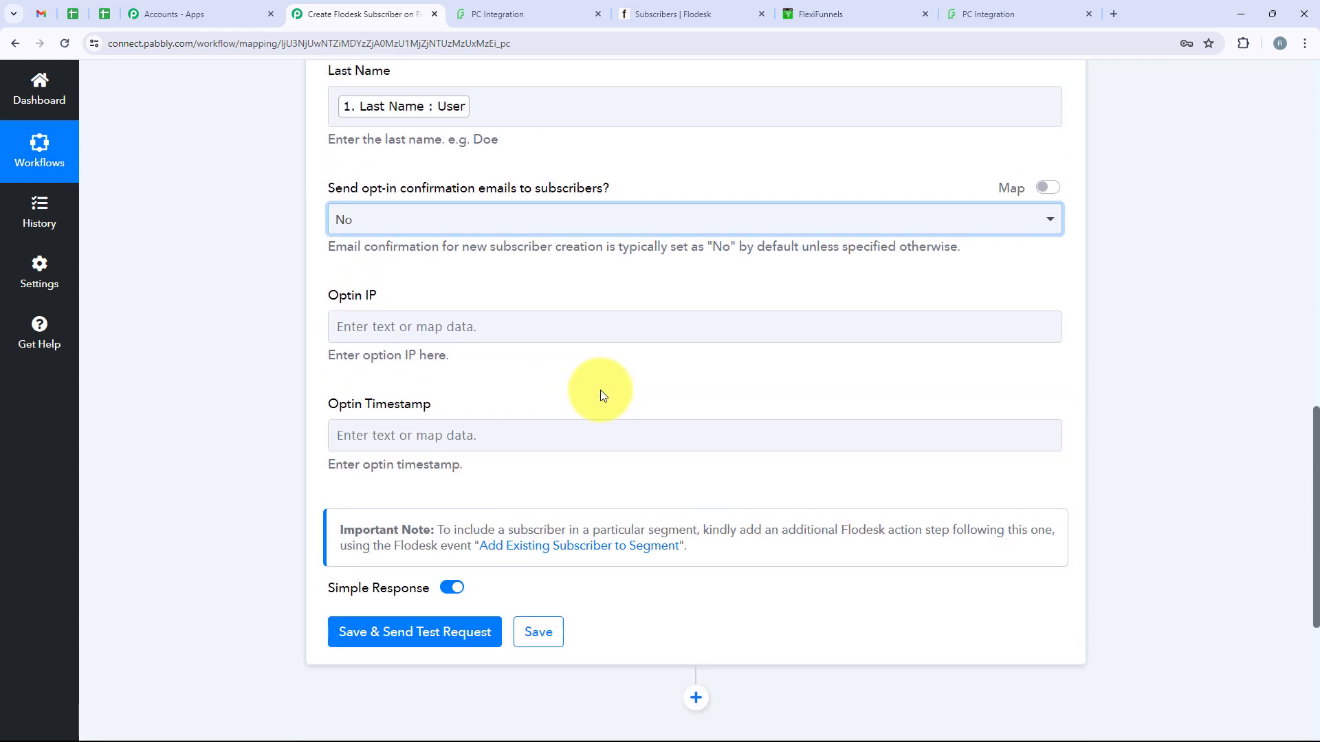
{"action": "scroll", "coordinate": [602, 395], "scroll_direction": "down", "scroll_amount": 3}
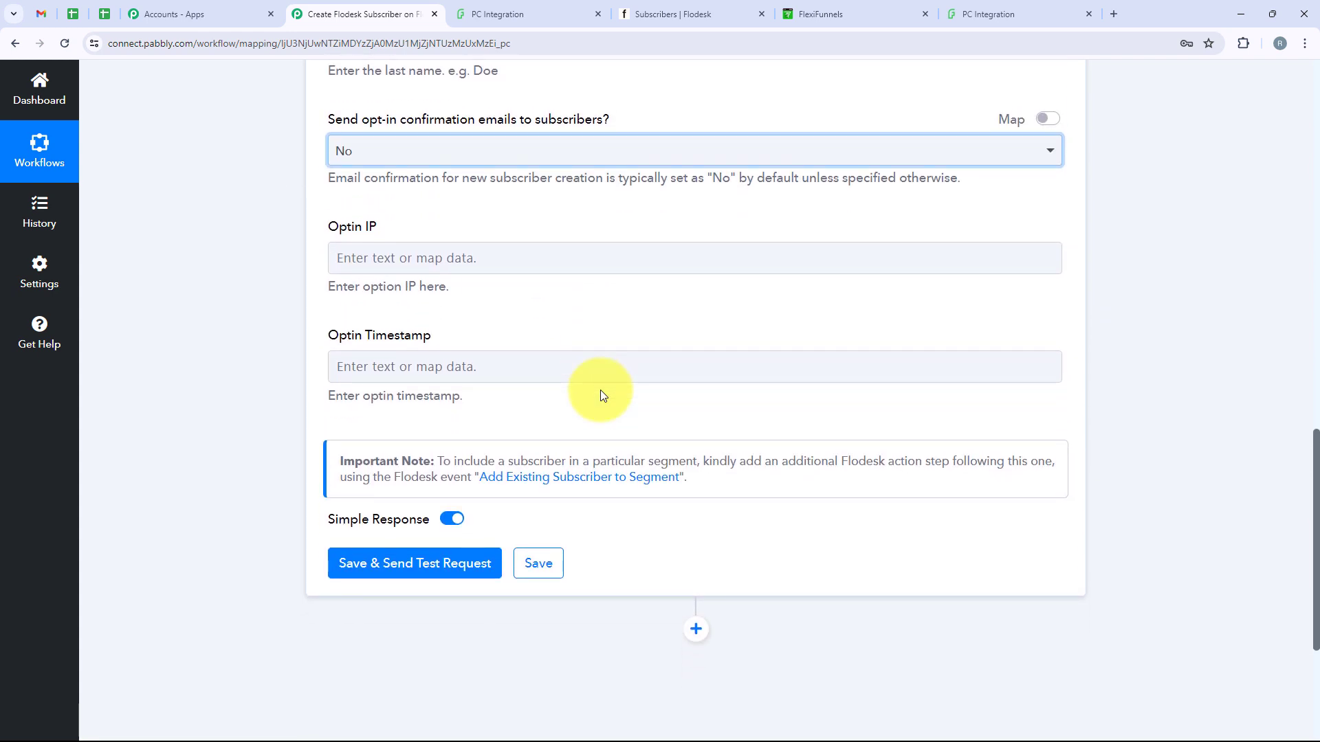
{"action": "scroll", "coordinate": [603, 395], "scroll_direction": "down", "scroll_amount": 3}
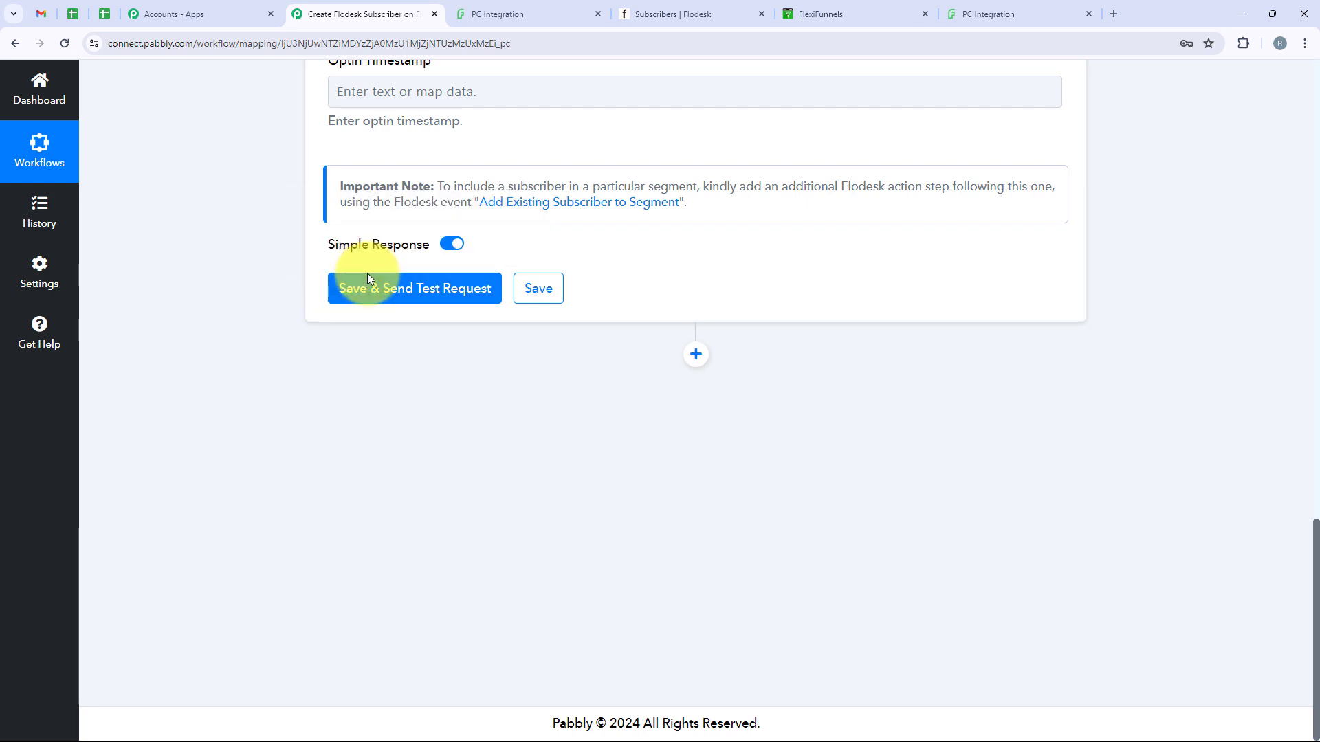
{"action": "left_click", "coordinate": [371, 301]}
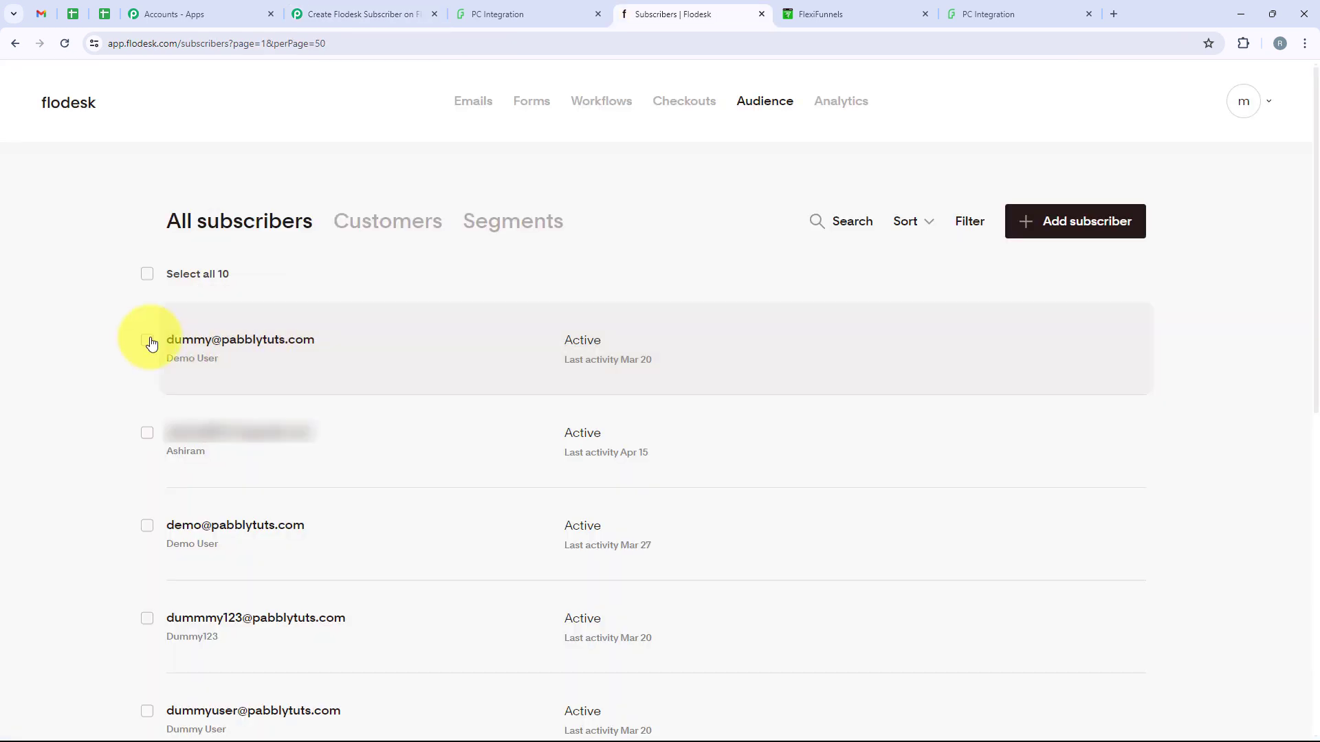
Check the Demo User entry and its email in Flodesk, then return to the FlexiFunnels form page
{"action": "left_click_drag", "start_coordinate": [169, 340], "coordinate": [327, 349]}
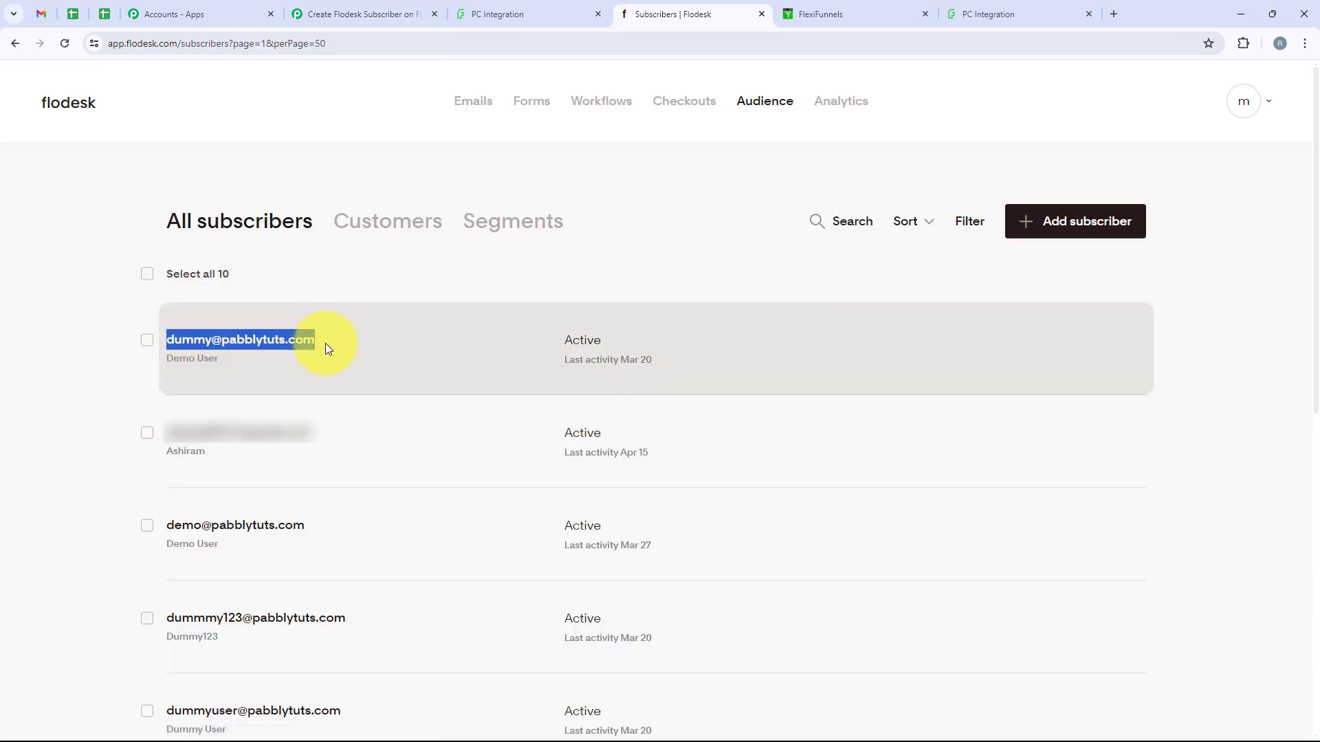
{"action": "triple_click", "coordinate": [238, 361]}
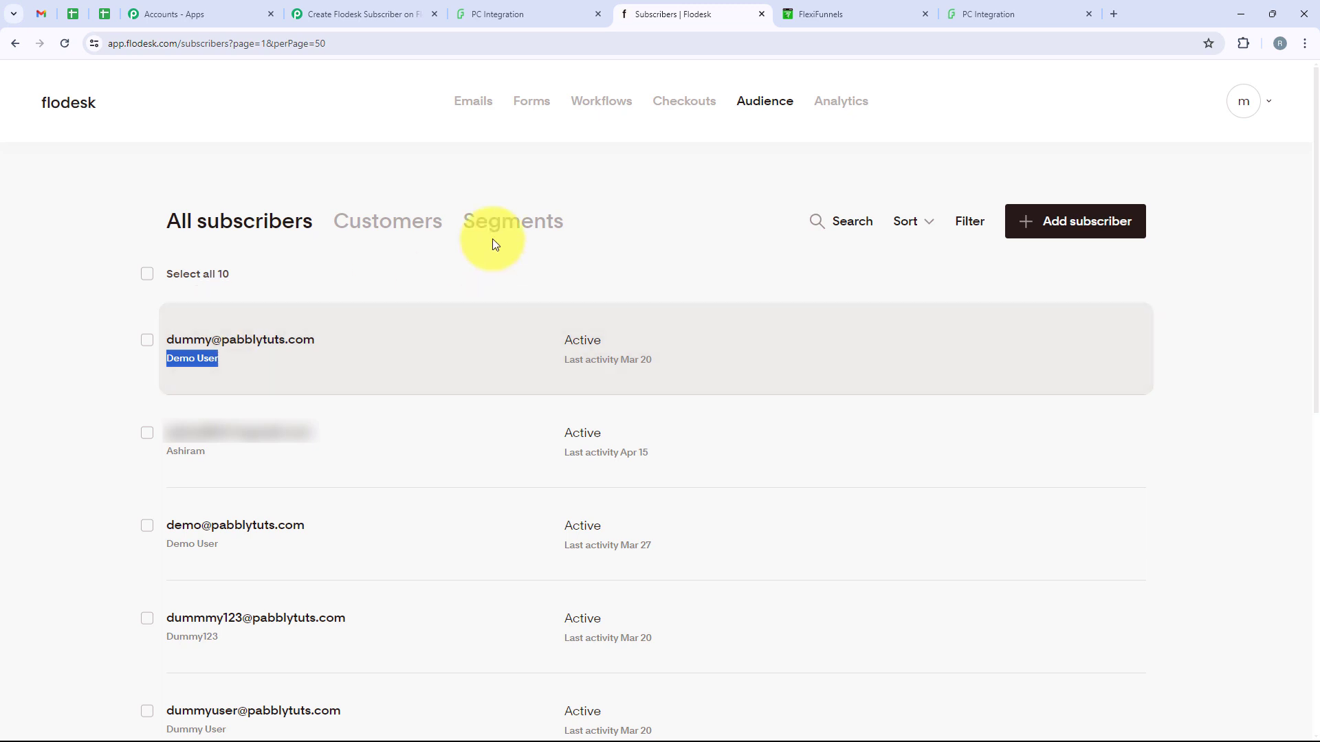
{"action": "left_click", "coordinate": [443, 262]}
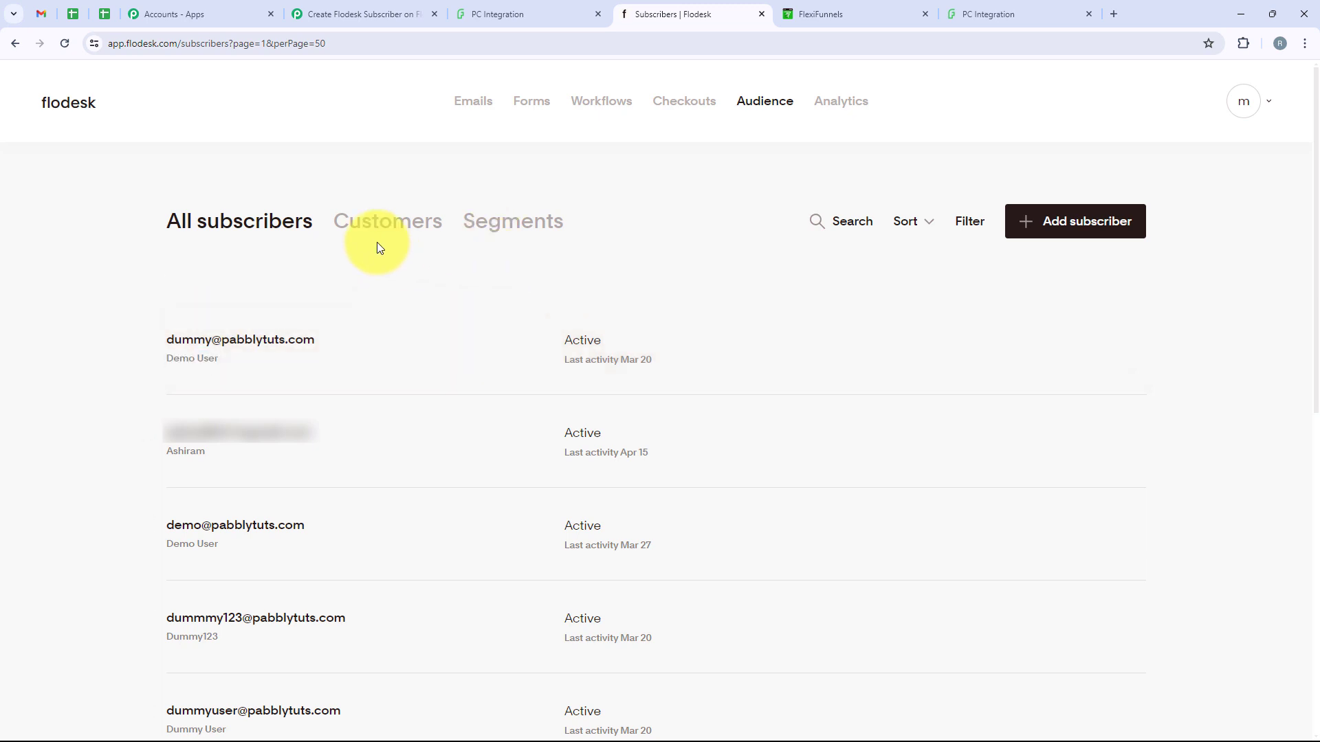
{"action": "left_click", "coordinate": [374, 12]}
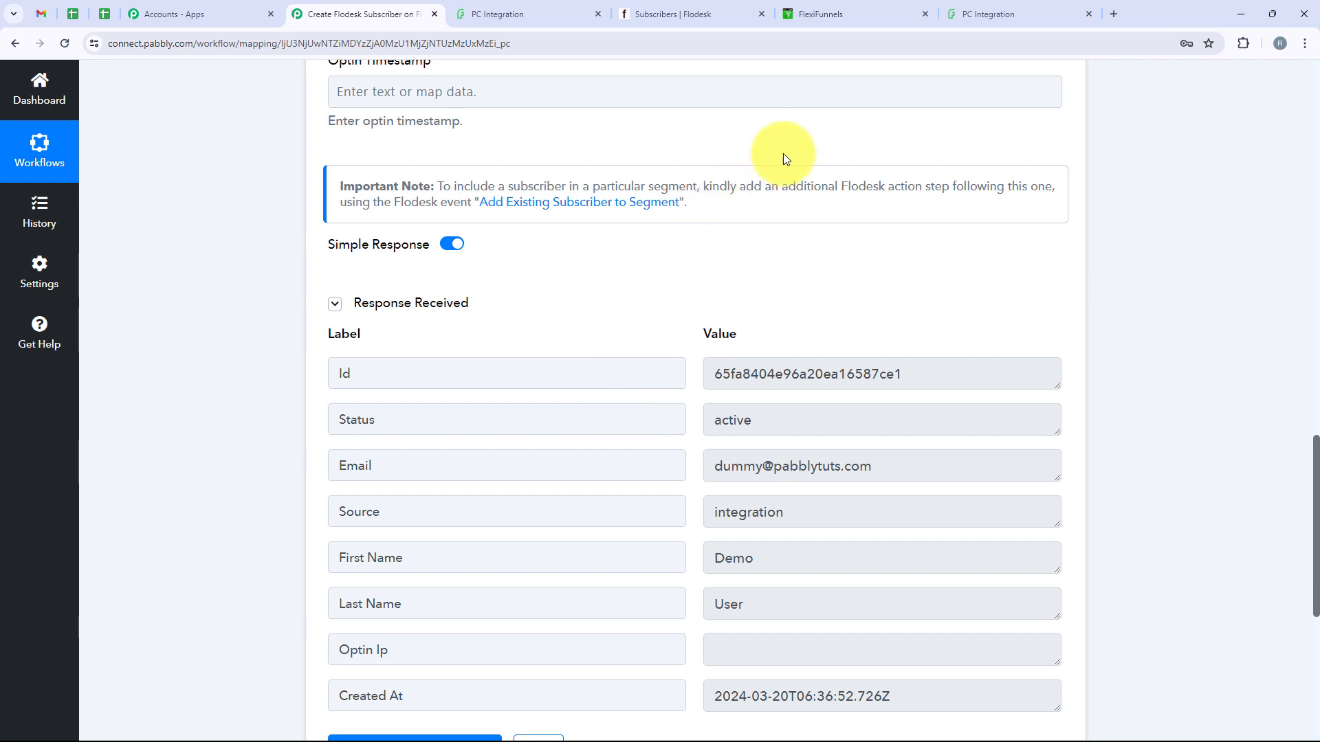
{"action": "left_click", "coordinate": [999, 7]}
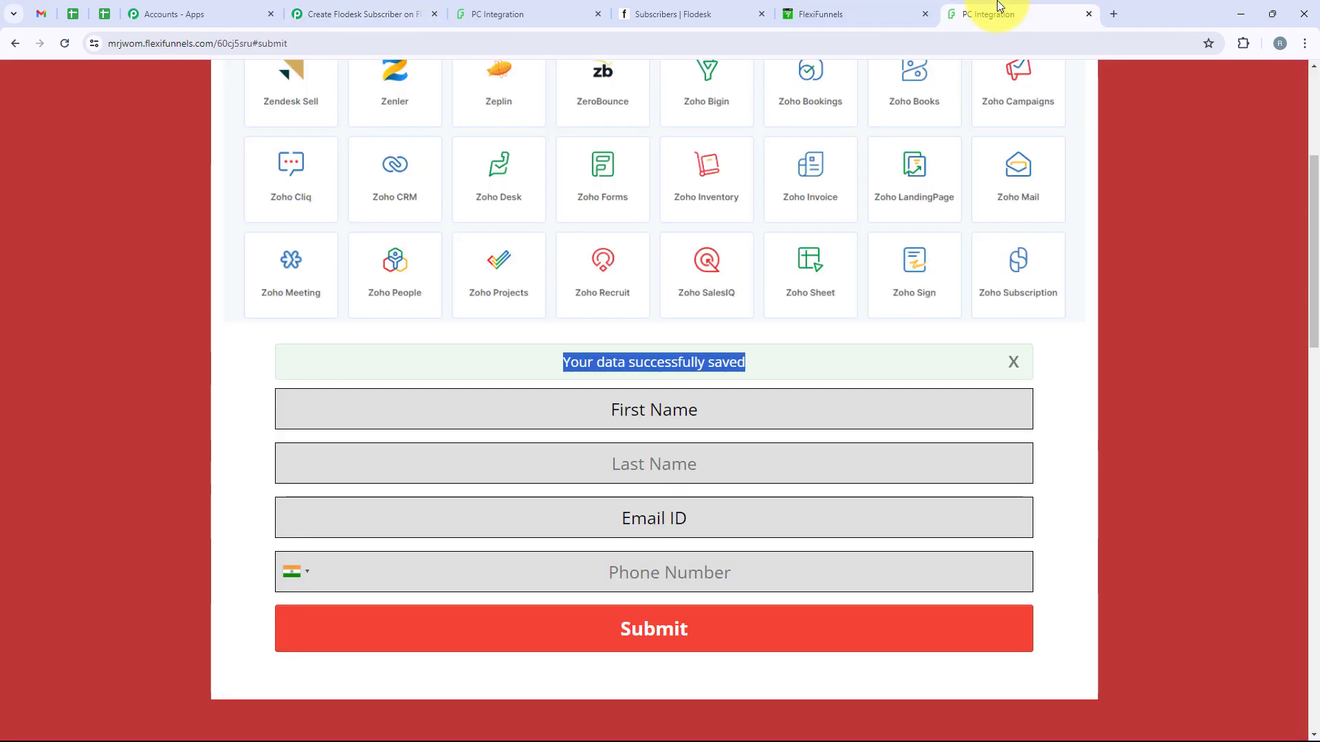
Fill the form with first name Test, last name User, the saved test email and a phone number
{"action": "scroll", "coordinate": [274, 319], "scroll_direction": "down", "scroll_amount": 1}
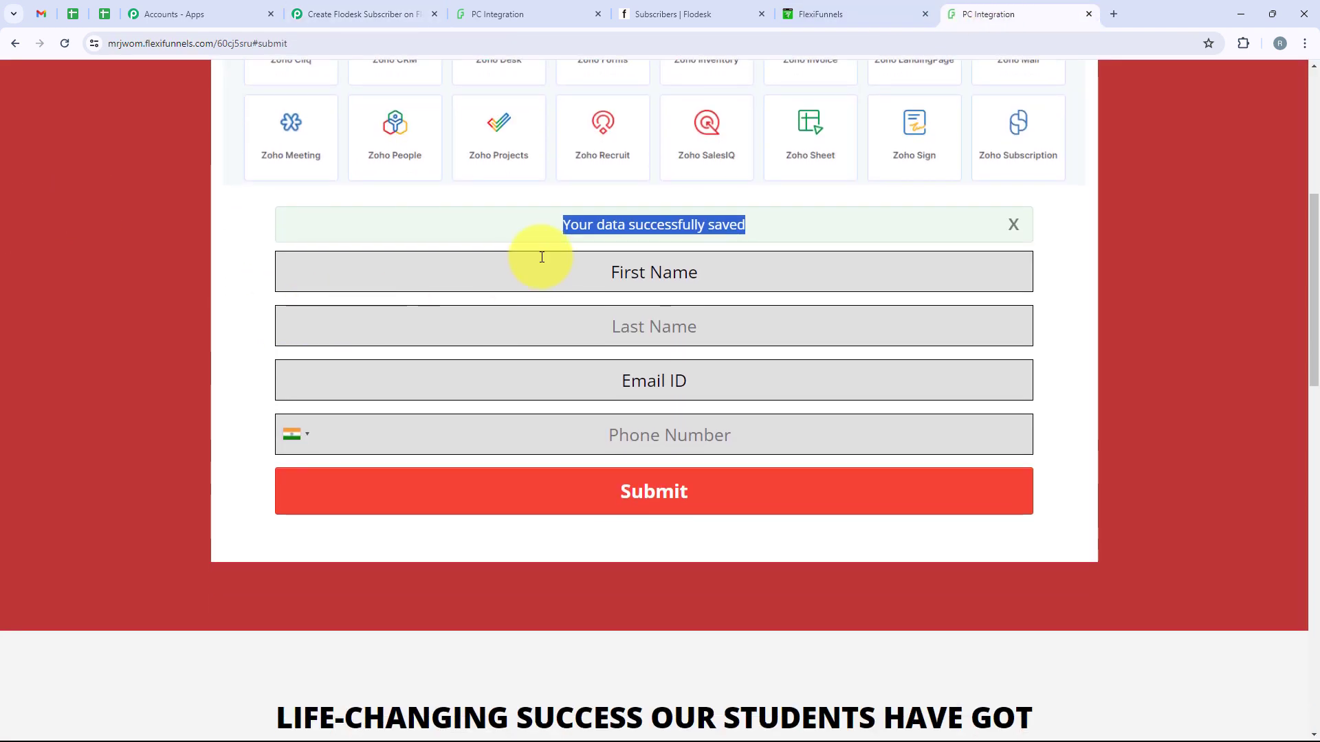
{"action": "left_click", "coordinate": [547, 269]}
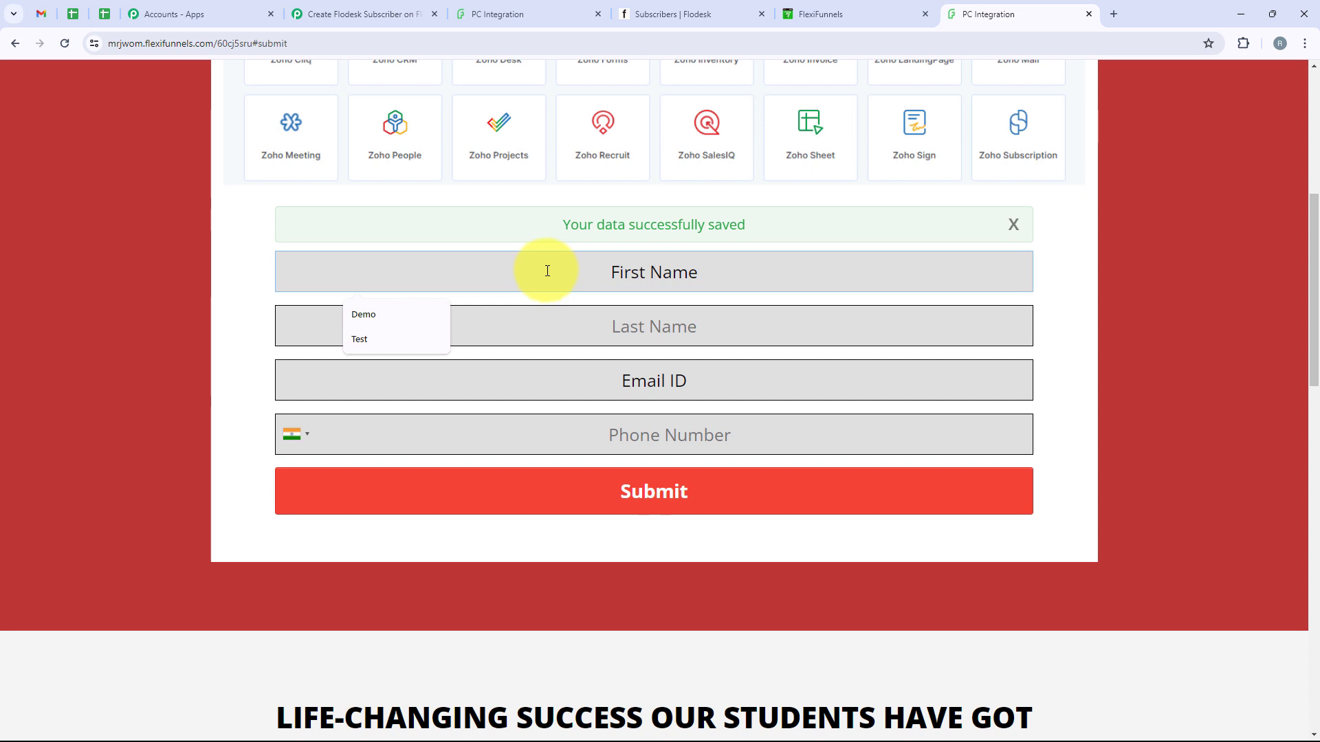
{"action": "left_click", "coordinate": [358, 339]}
{"action": "left_click", "coordinate": [626, 323]}
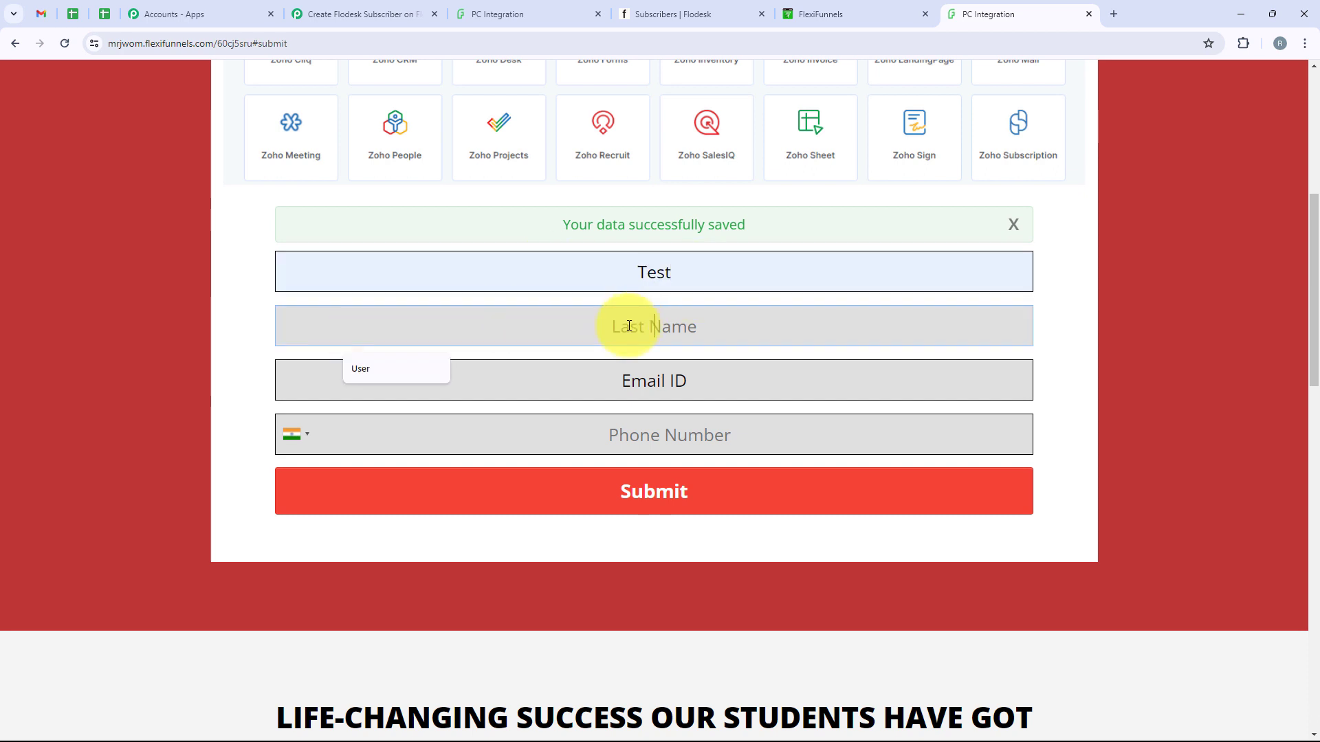
{"action": "left_click", "coordinate": [399, 368]}
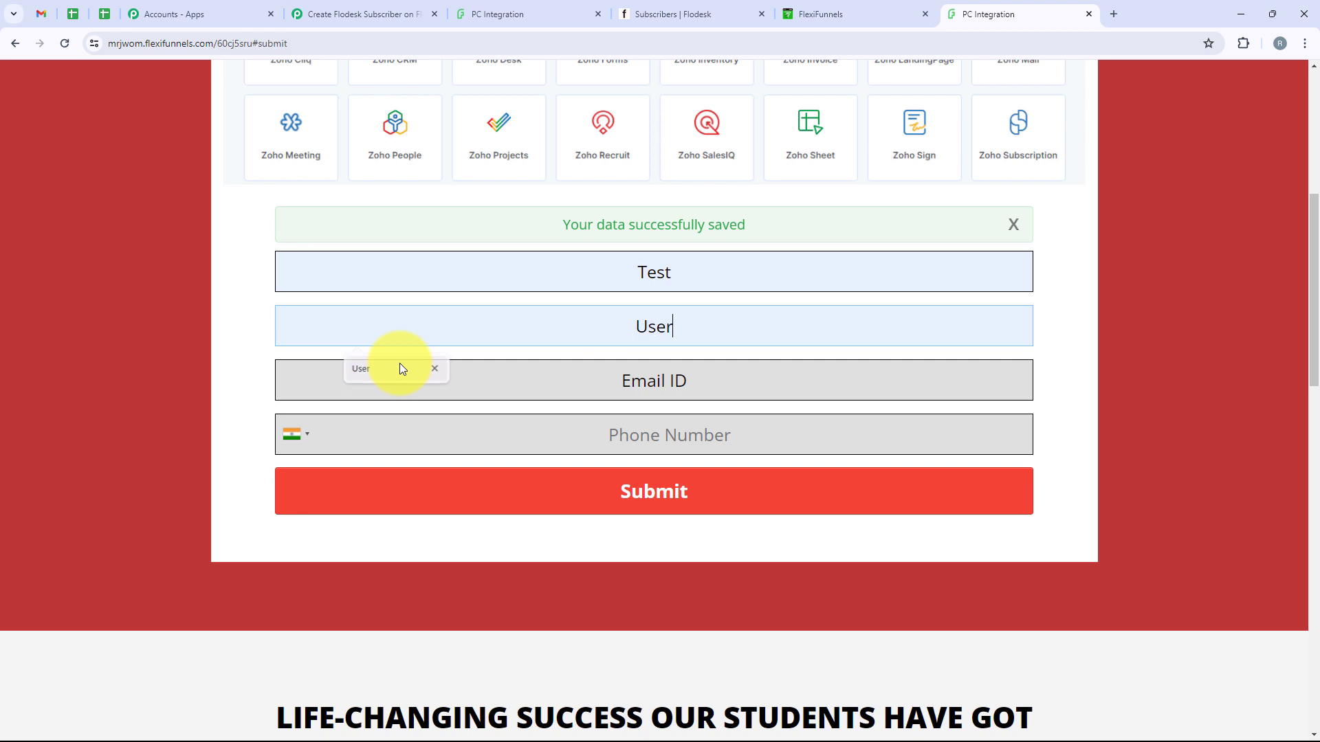
{"action": "left_click", "coordinate": [525, 382]}
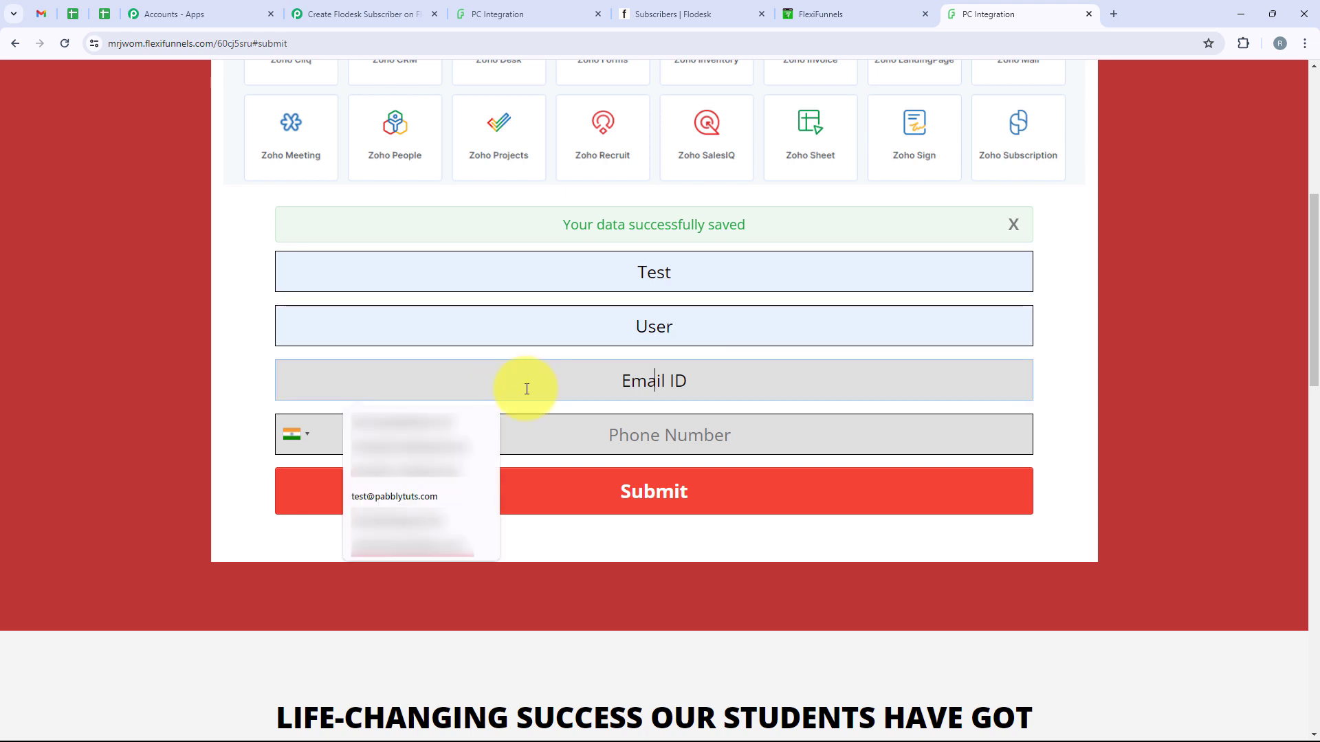
{"action": "left_click", "coordinate": [402, 493]}
{"action": "left_click", "coordinate": [527, 448]}
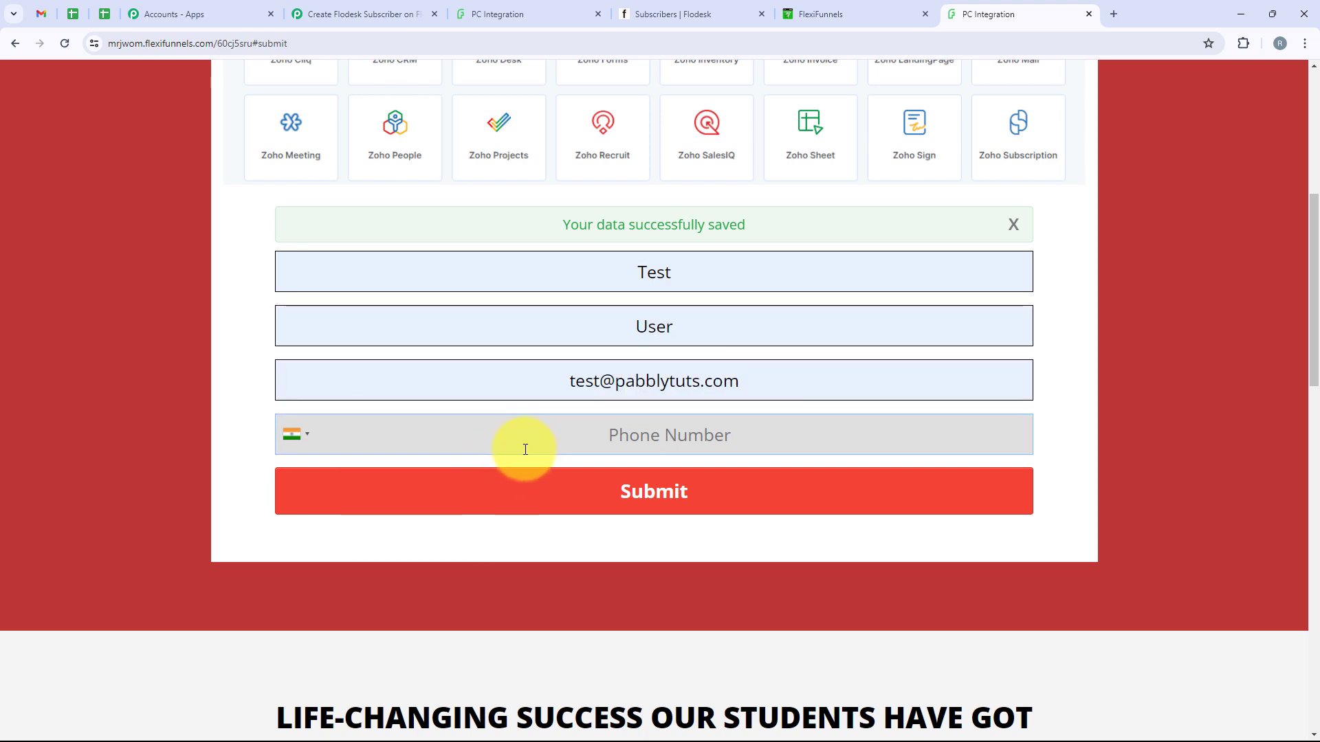
{"action": "type", "text": "88888888888"}
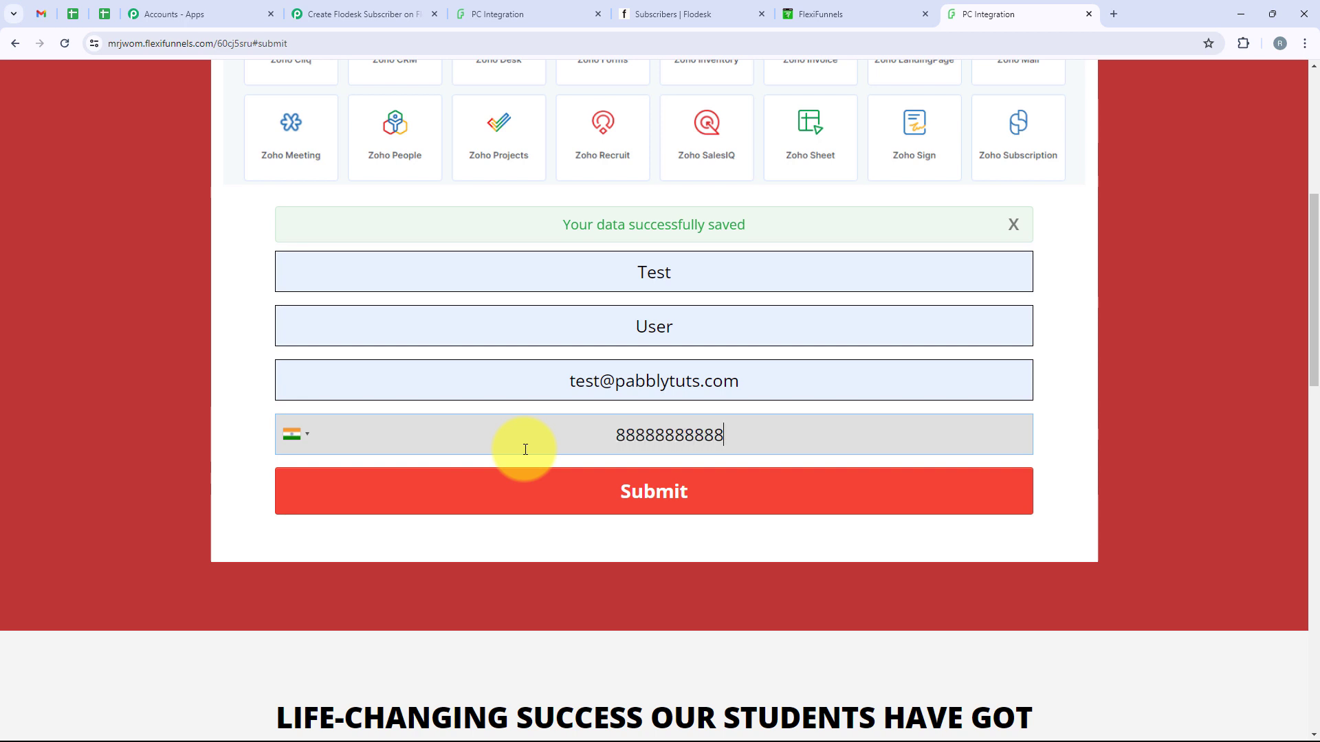
Submit the form, confirm the data saved message, and go to the Flodesk subscriber list
{"action": "left_click", "coordinate": [616, 507]}
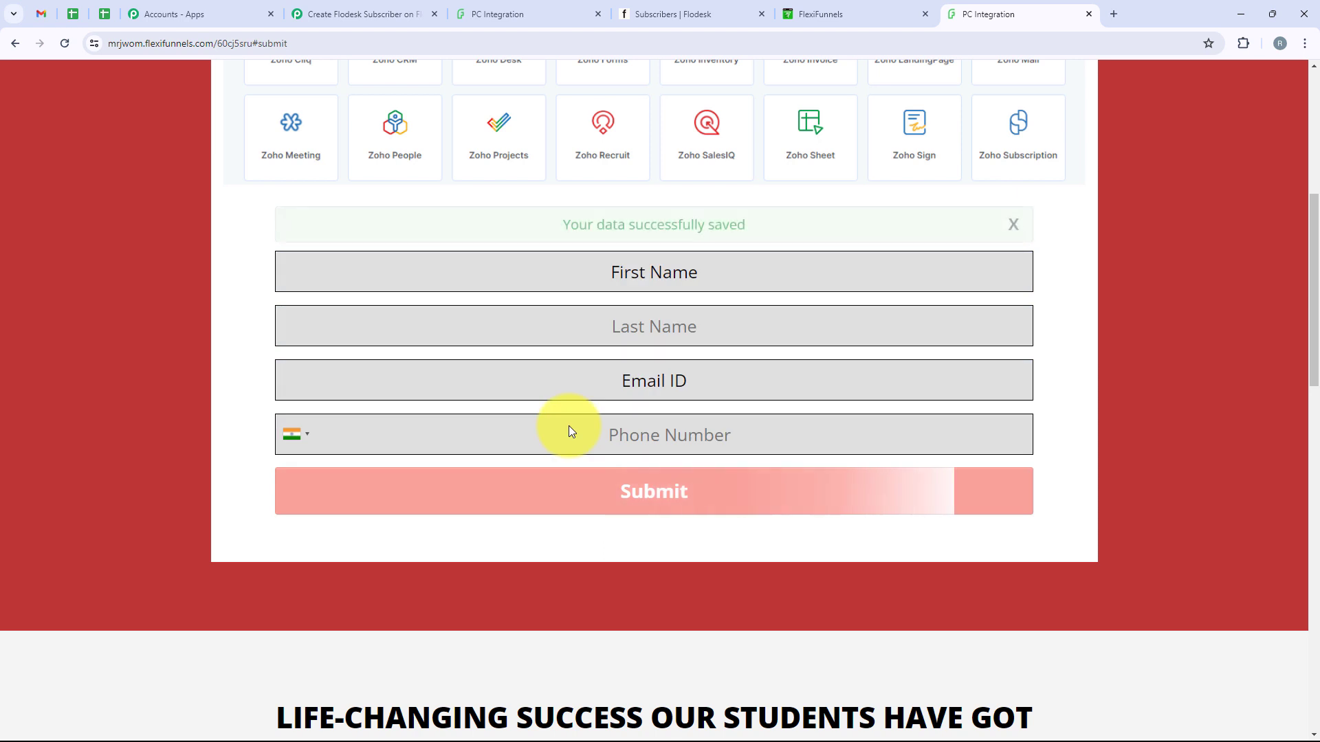
{"action": "left_click_drag", "start_coordinate": [533, 213], "coordinate": [735, 232]}
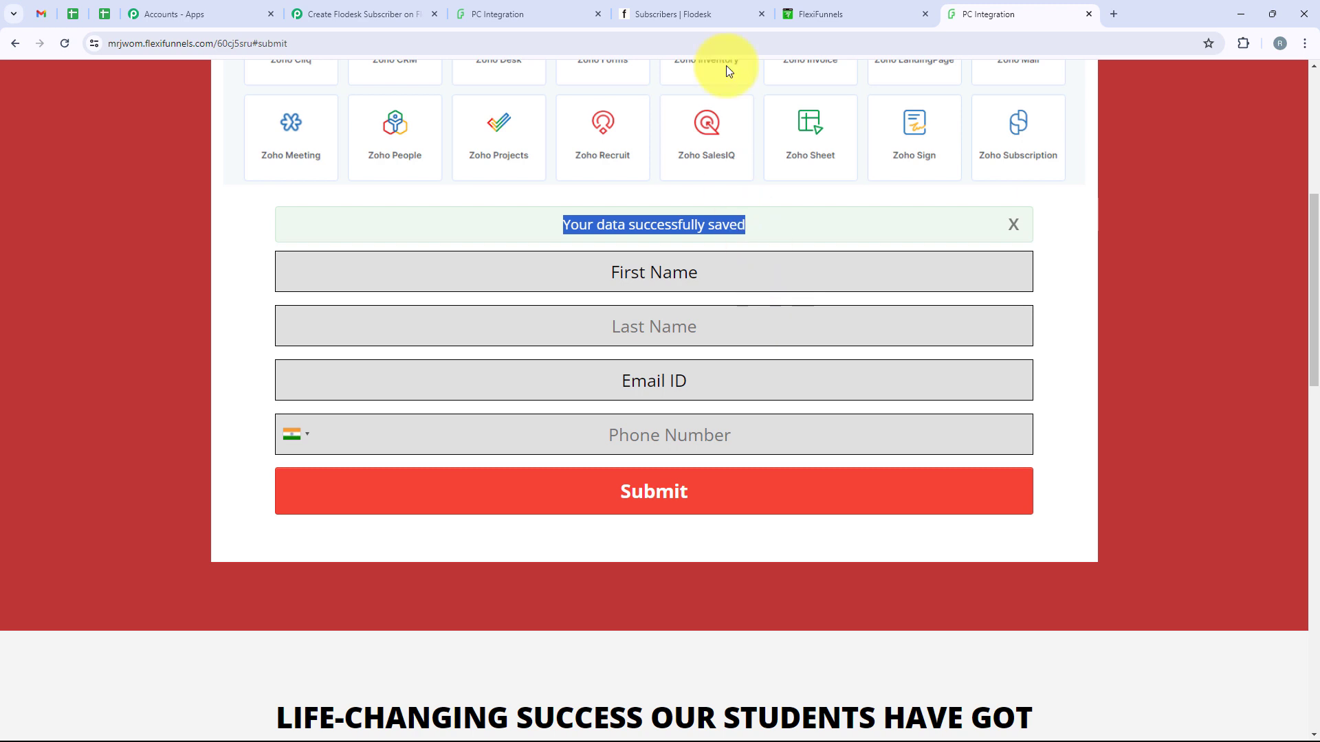
{"action": "left_click", "coordinate": [719, 7]}
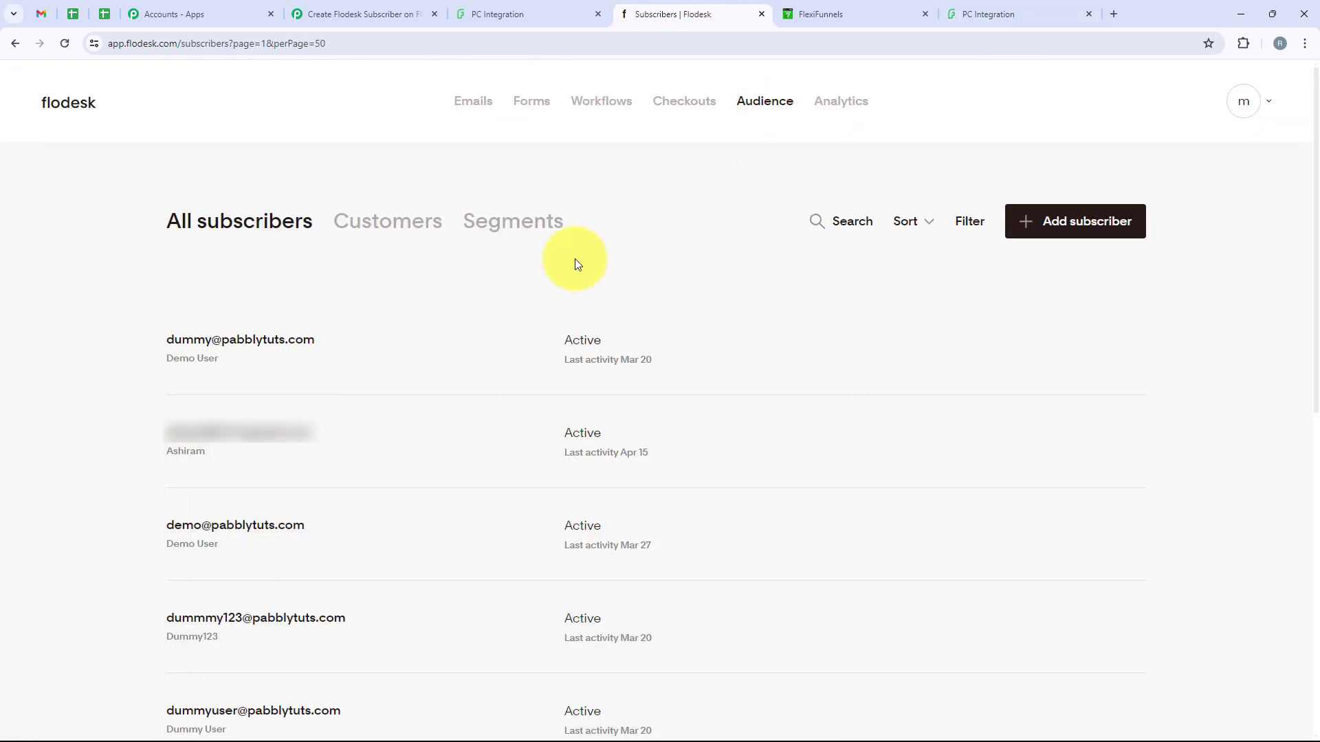
Reload Flodesk's subscriber list and confirm Test User with its email tops the list
{"action": "left_click", "coordinate": [59, 52]}
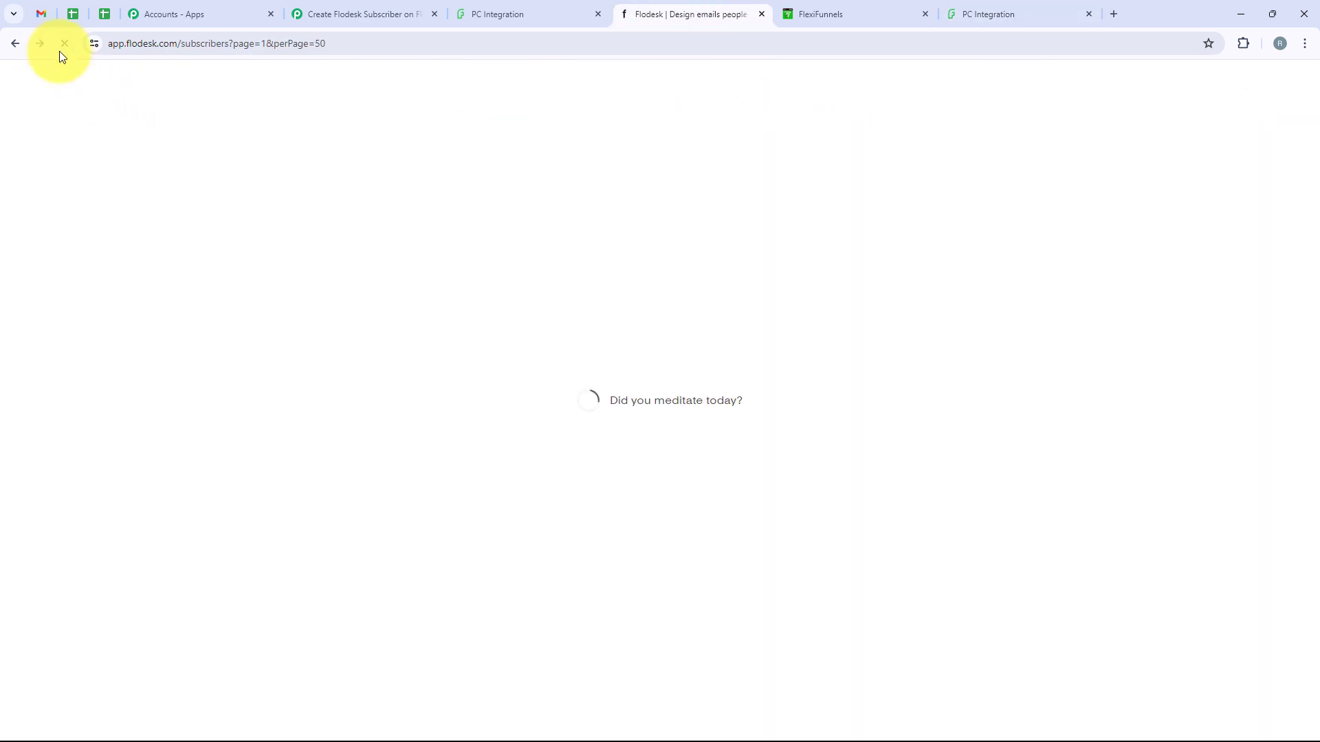
{"action": "left_click_drag", "start_coordinate": [165, 341], "coordinate": [297, 347]}
{"action": "left_click_drag", "start_coordinate": [221, 363], "coordinate": [199, 362]}
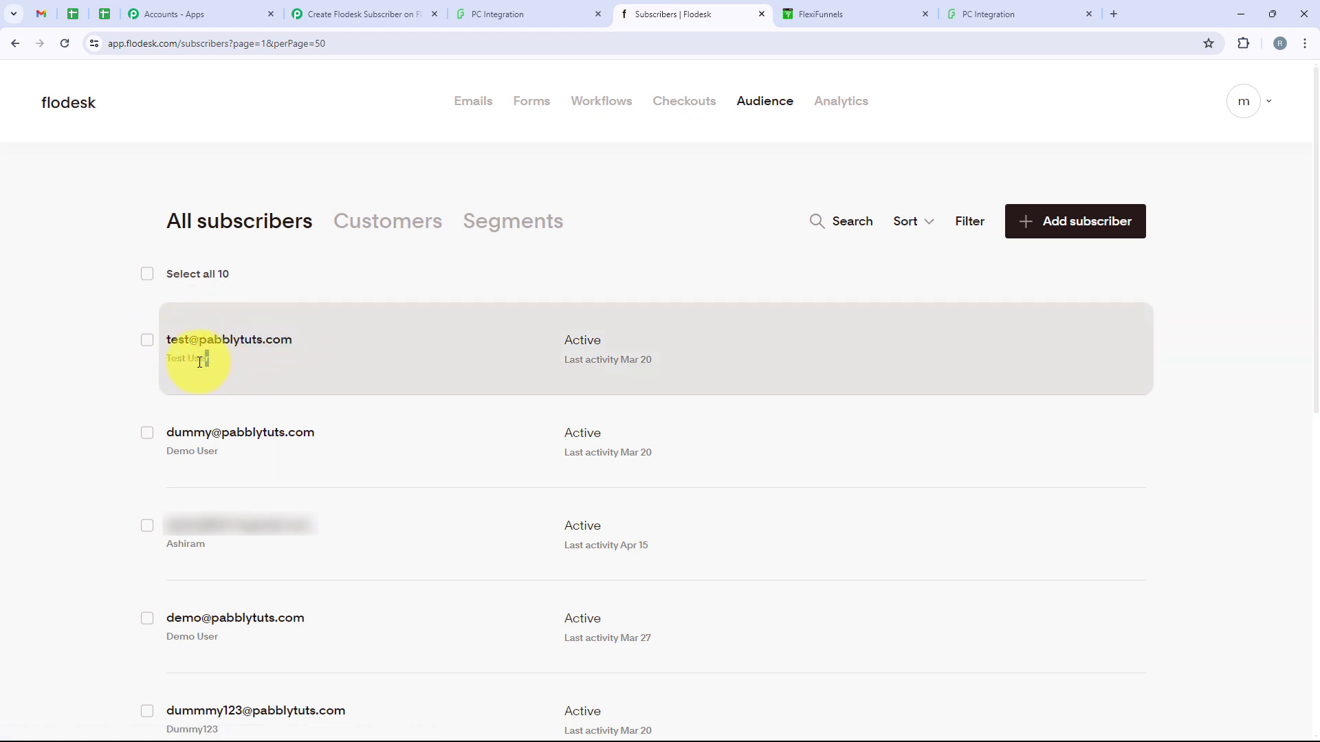
{"action": "left_click", "coordinate": [332, 292]}
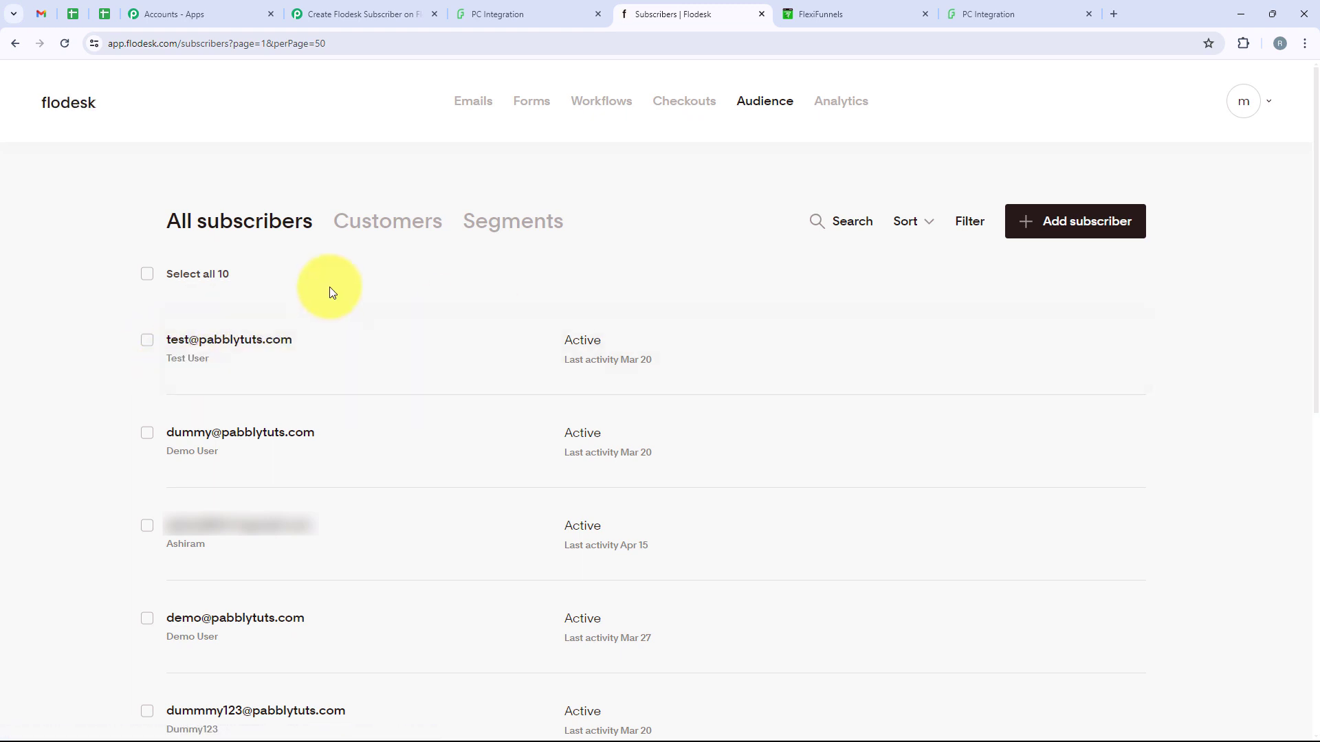
{"action": "left_click", "coordinate": [323, 14]}
{"action": "scroll", "coordinate": [452, 399], "scroll_direction": "up", "scroll_amount": 20}
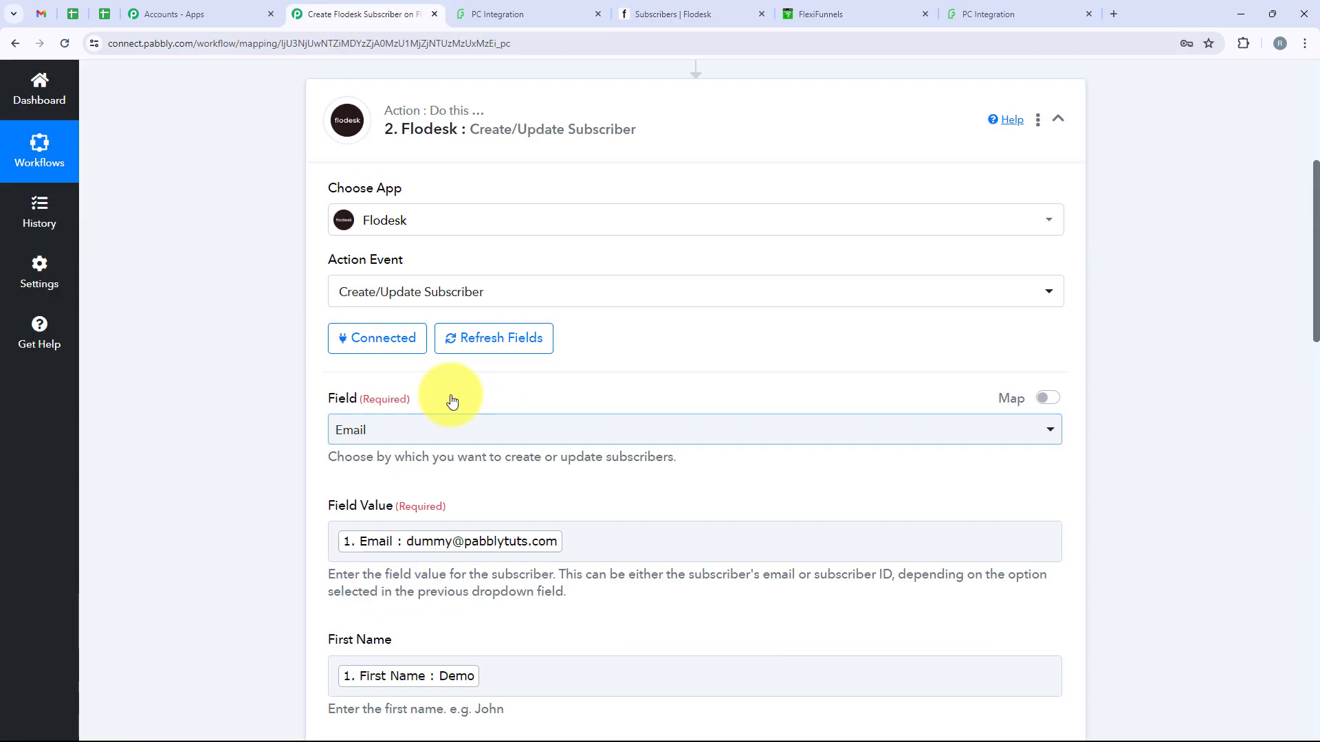
Collapse the Flodesk action and expand the FlexiFunnels trigger to review its Trigger Event and Response Received data
{"action": "scroll", "coordinate": [451, 394], "scroll_direction": "up", "scroll_amount": 3}
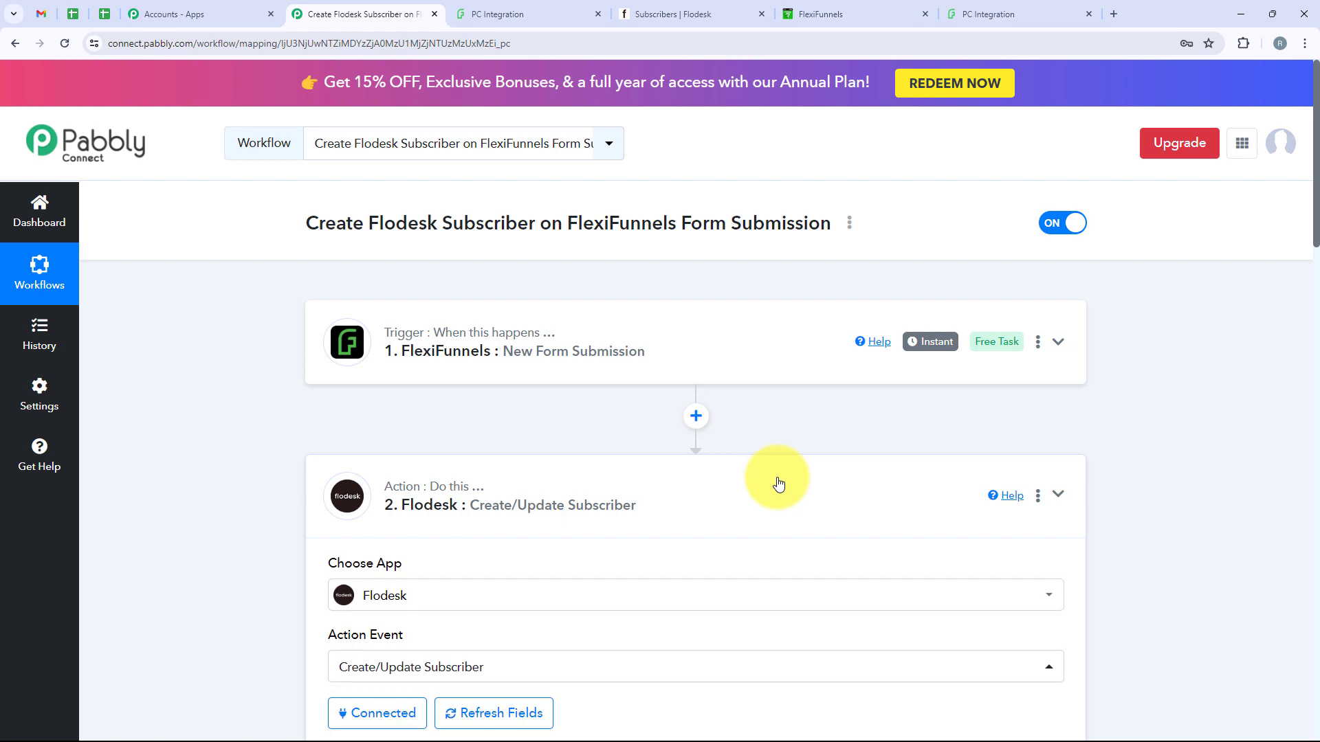
{"action": "left_click", "coordinate": [775, 480]}
{"action": "left_click", "coordinate": [488, 374]}
{"action": "scroll", "coordinate": [627, 383], "scroll_direction": "down", "scroll_amount": 2}
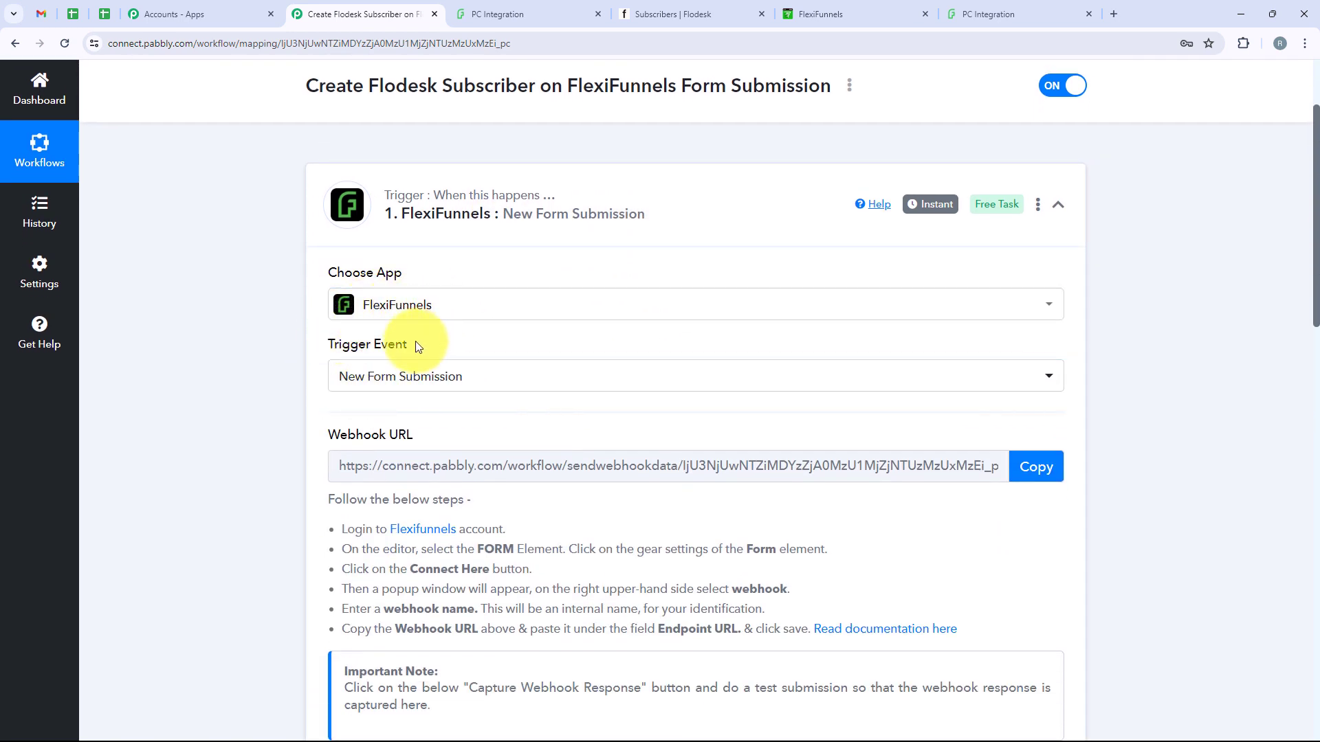
{"action": "left_click_drag", "start_coordinate": [324, 352], "coordinate": [466, 351]}
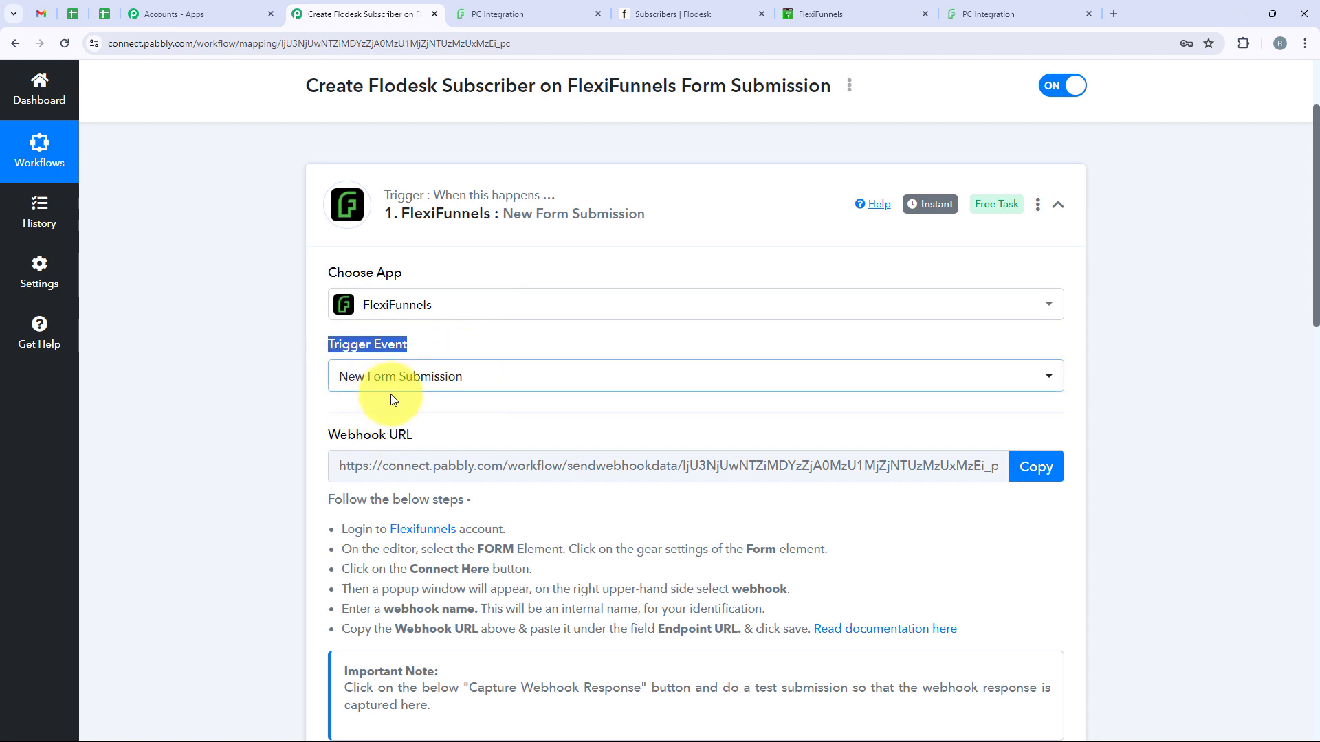
{"action": "scroll", "coordinate": [471, 397], "scroll_direction": "down", "scroll_amount": 2}
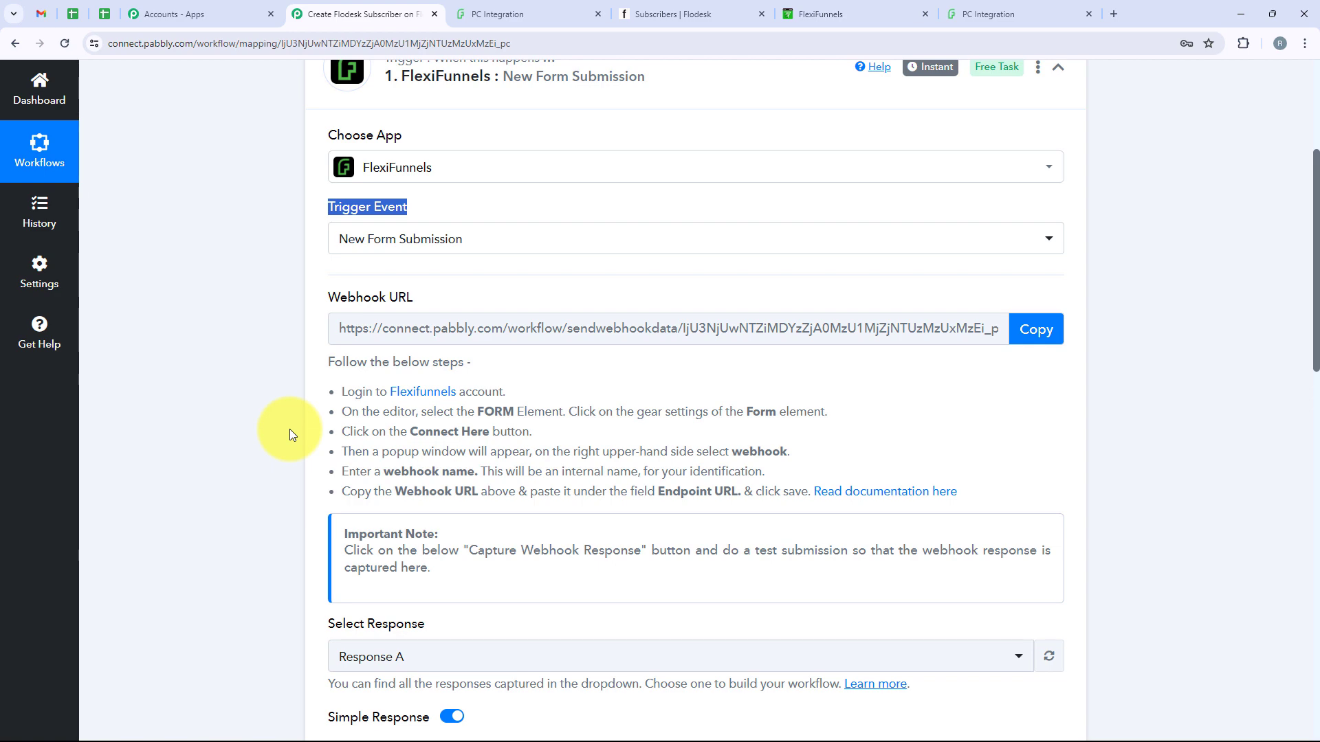
{"action": "scroll", "coordinate": [324, 575], "scroll_direction": "down", "scroll_amount": 3}
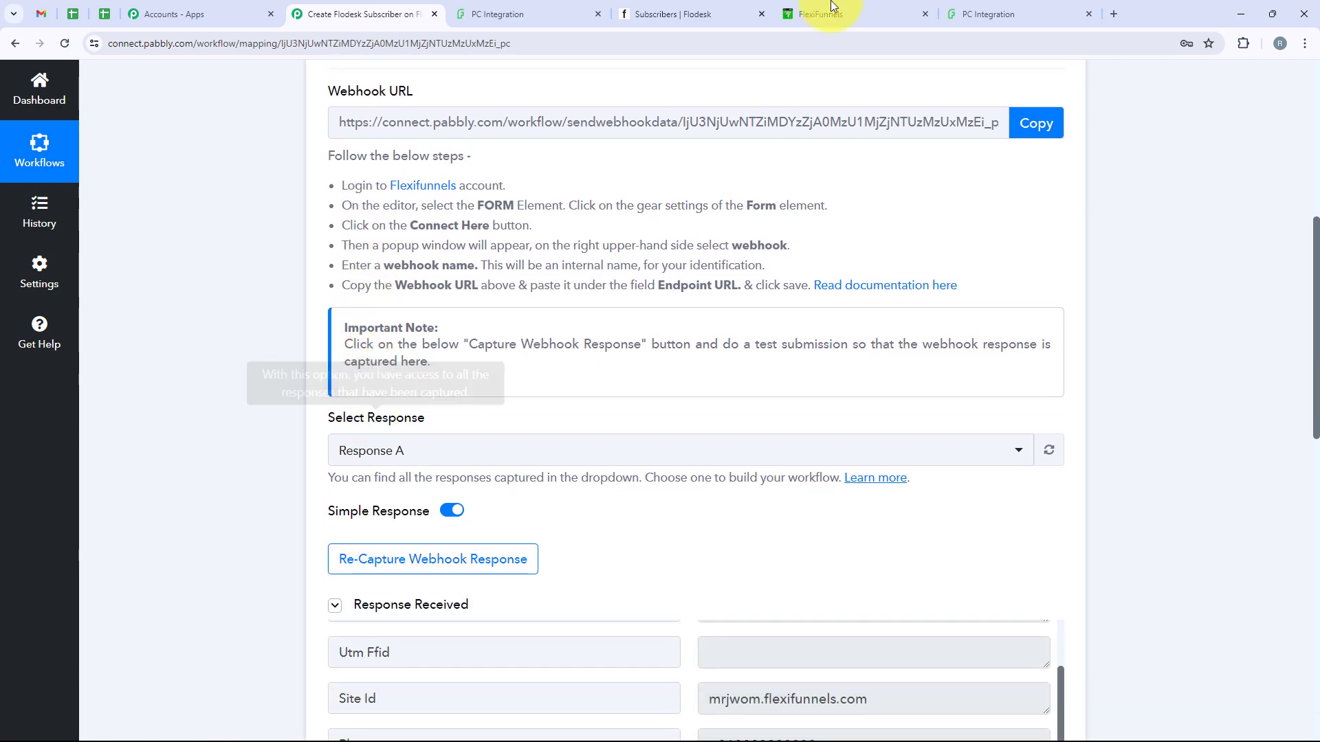
{"action": "scroll", "coordinate": [607, 320], "scroll_direction": "down", "scroll_amount": 6}
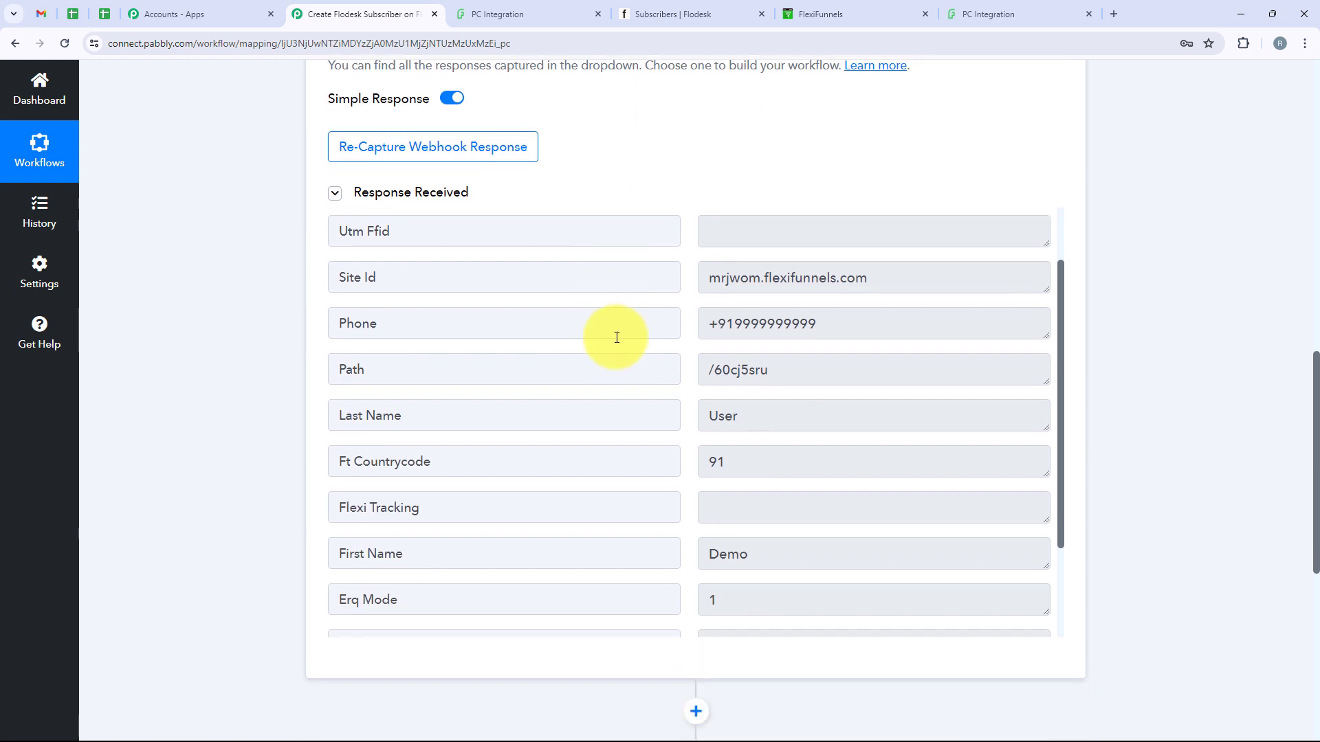
{"action": "scroll", "coordinate": [617, 337], "scroll_direction": "down", "scroll_amount": 2}
{"action": "scroll", "coordinate": [629, 335], "scroll_direction": "up", "scroll_amount": 2}
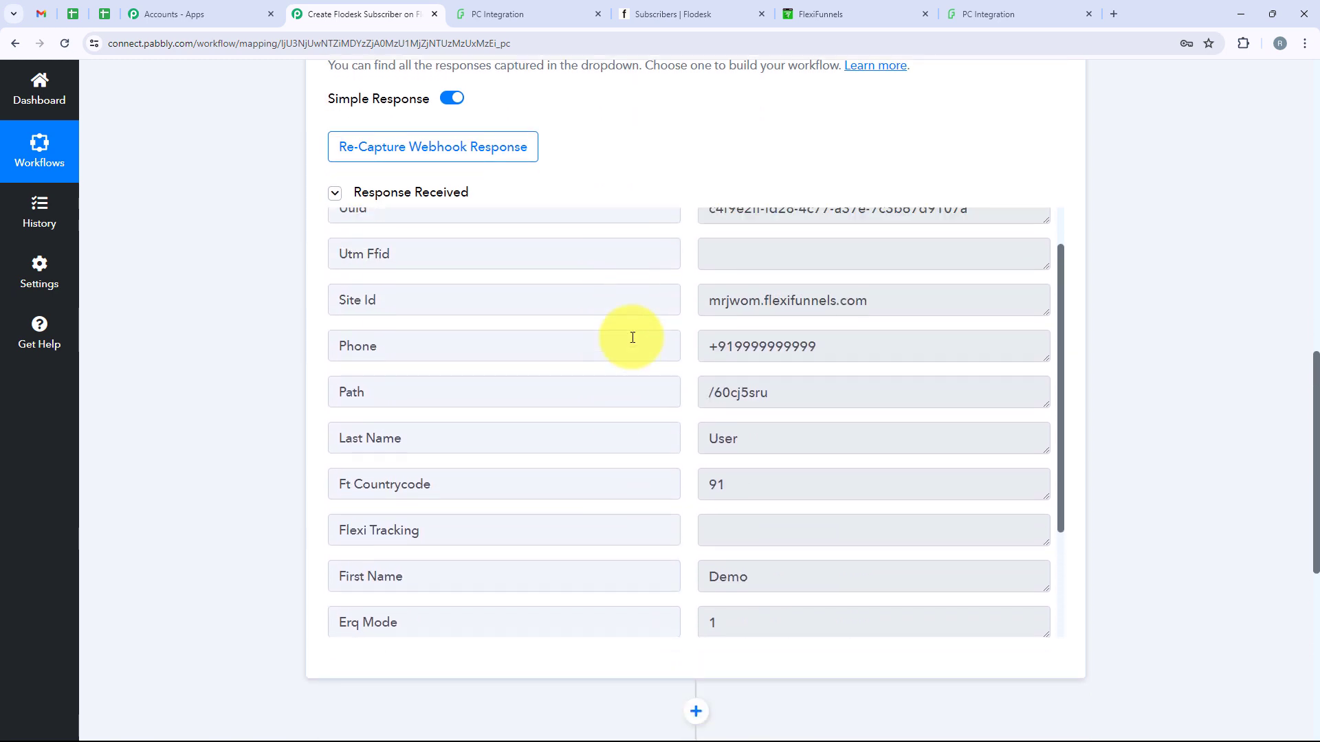
{"action": "scroll", "coordinate": [633, 338], "scroll_direction": "up", "scroll_amount": 1}
{"action": "scroll", "coordinate": [1144, 280], "scroll_direction": "down", "scroll_amount": 5}
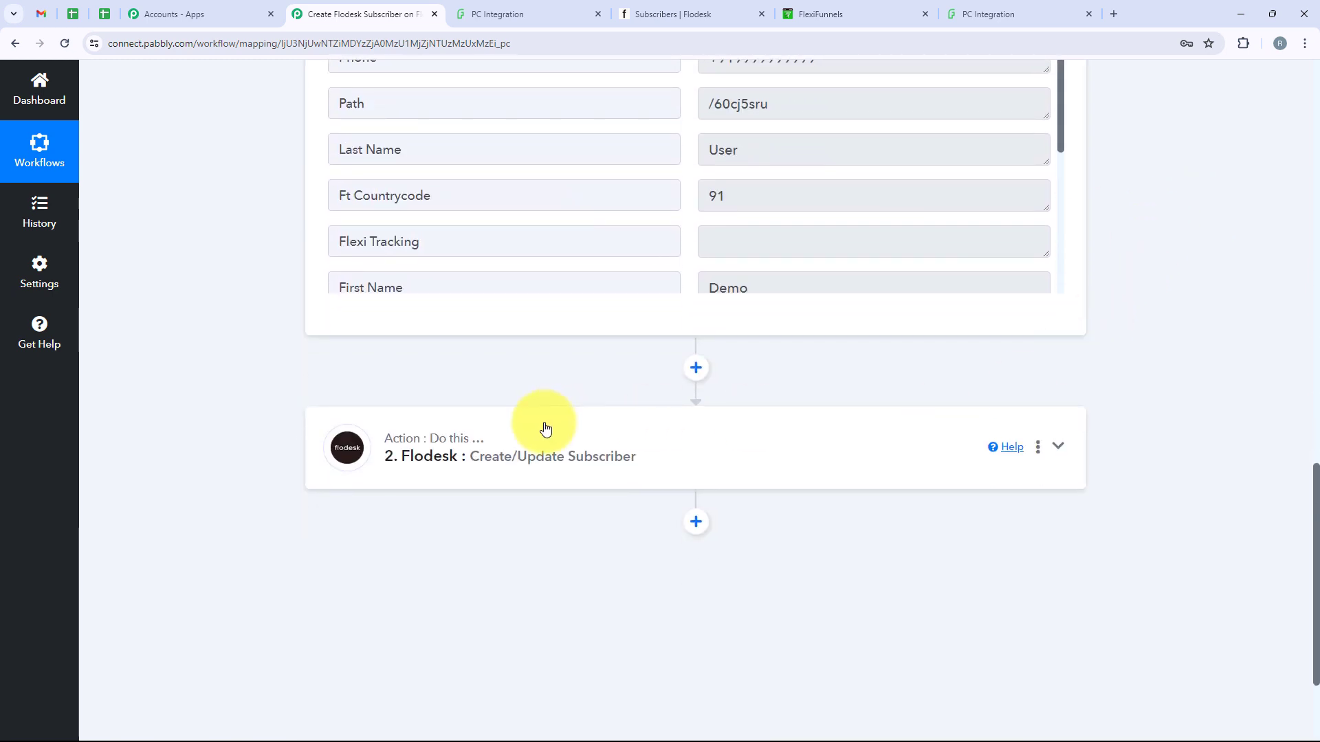
Expand the Flodesk action and review its Action Event, email, First Name and Last Name mappings
{"action": "left_click", "coordinate": [519, 460]}
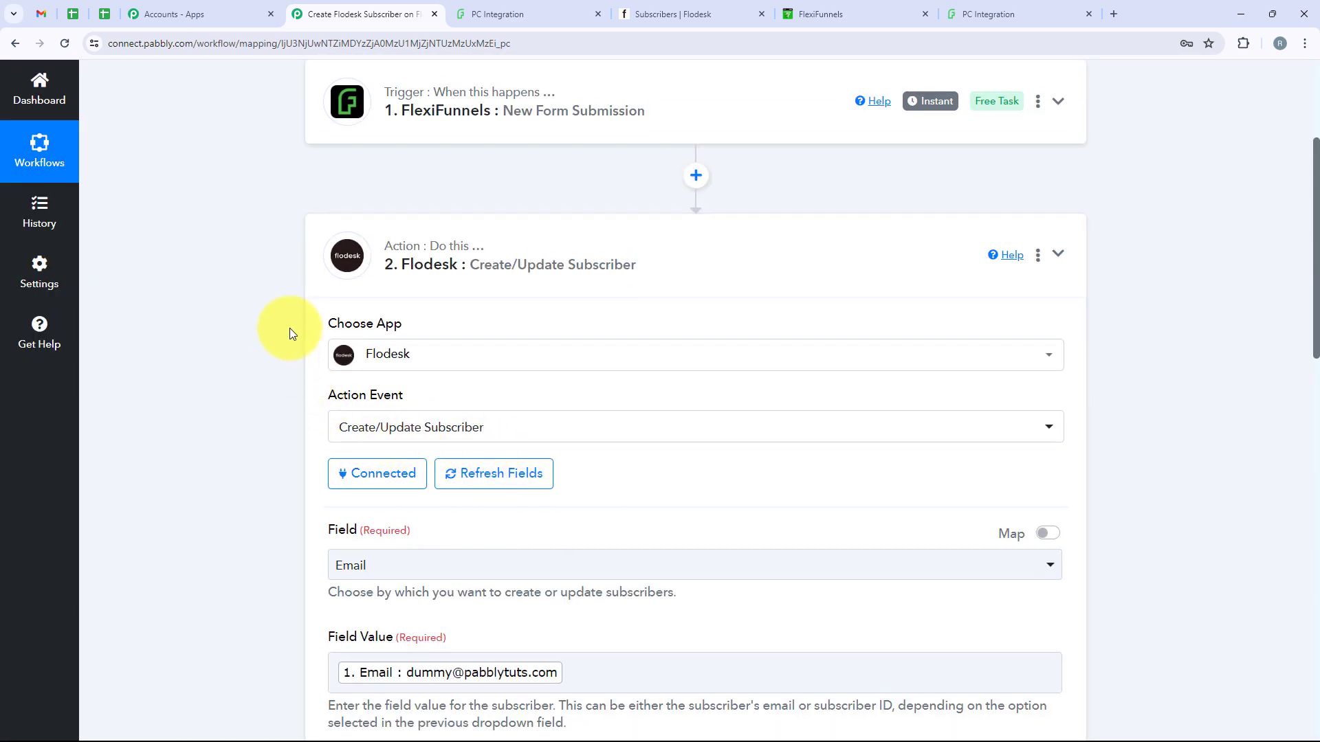
{"action": "triple_click", "coordinate": [387, 395]}
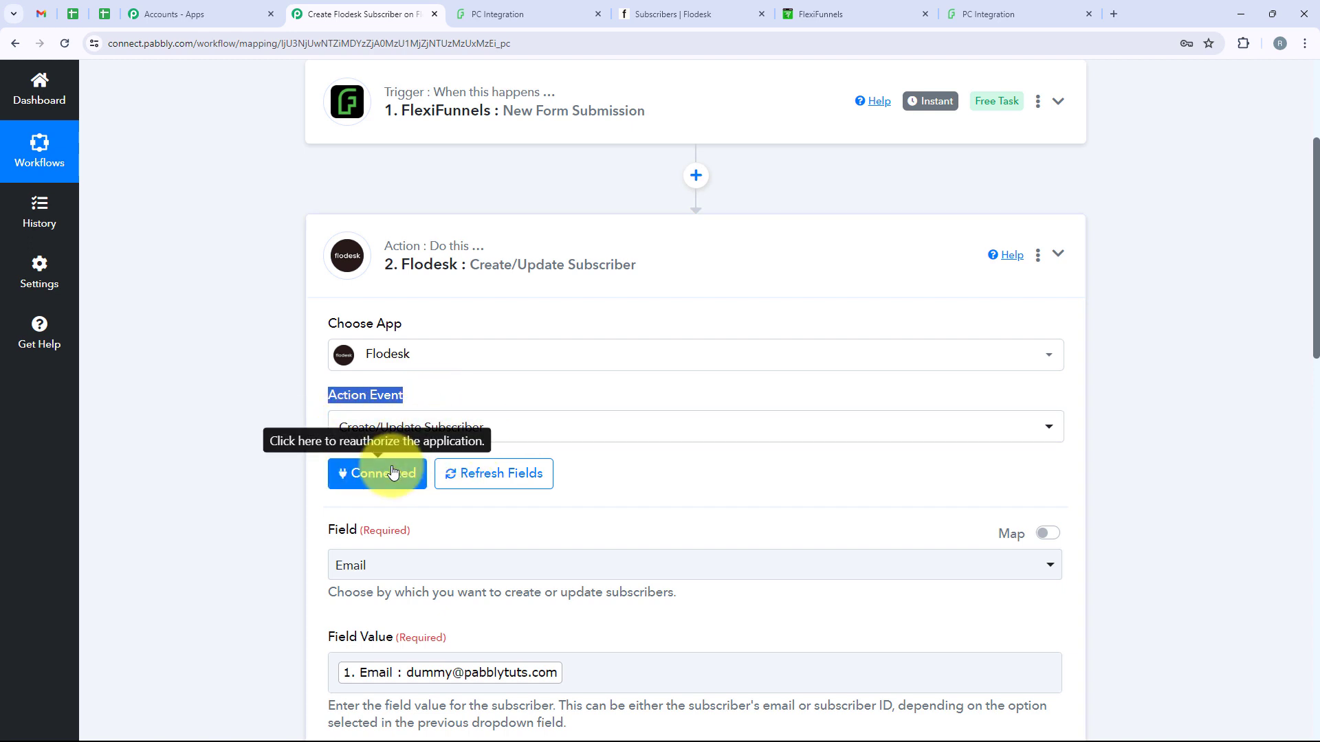
{"action": "scroll", "coordinate": [357, 529], "scroll_direction": "down", "scroll_amount": 2}
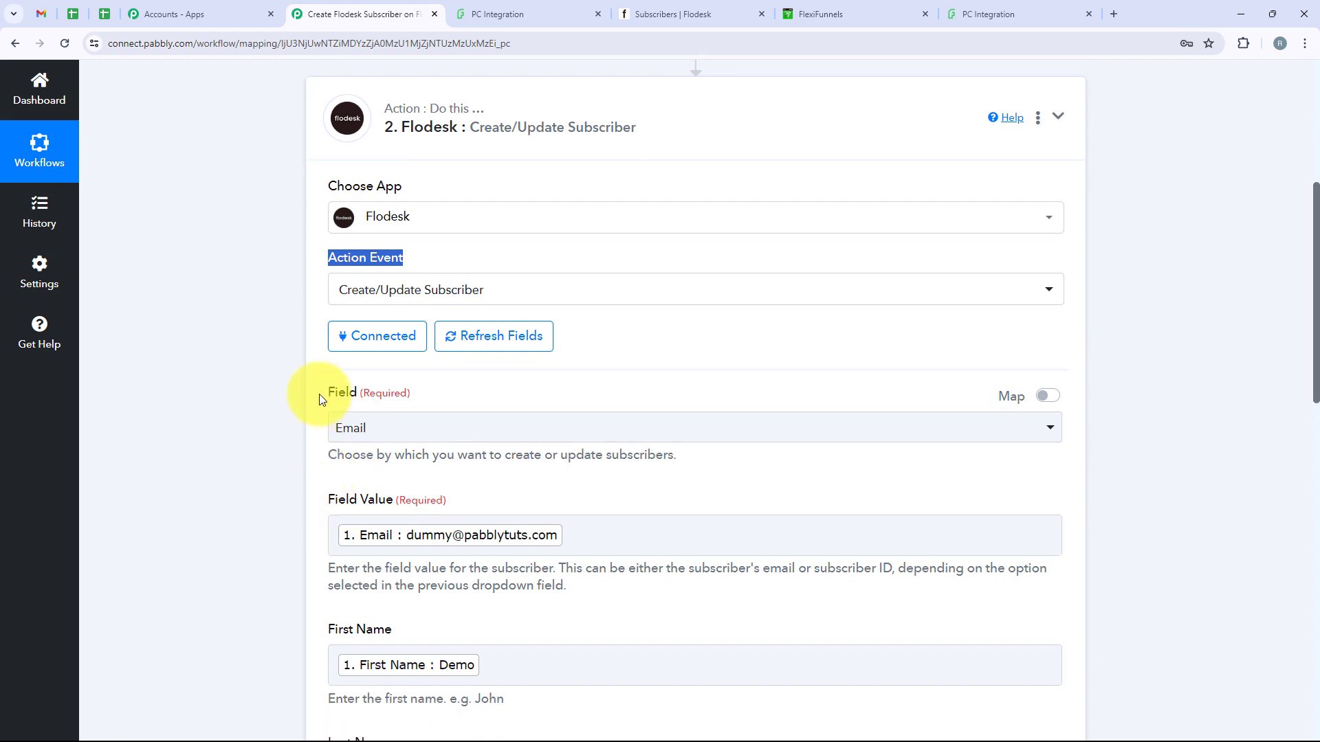
{"action": "left_click_drag", "start_coordinate": [319, 393], "coordinate": [368, 442]}
{"action": "scroll", "coordinate": [433, 448], "scroll_direction": "down", "scroll_amount": 2}
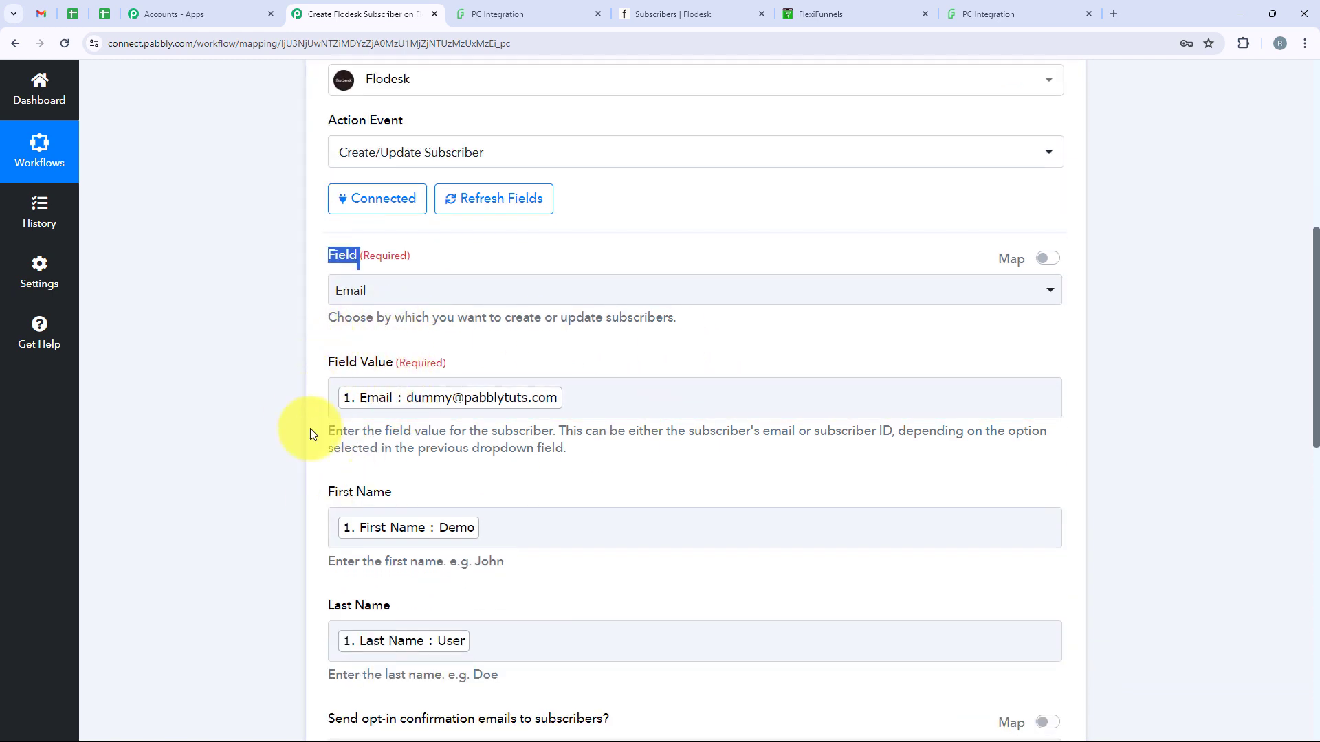
{"action": "scroll", "coordinate": [312, 433], "scroll_direction": "down", "scroll_amount": 1}
{"action": "scroll", "coordinate": [311, 430], "scroll_direction": "down", "scroll_amount": 1}
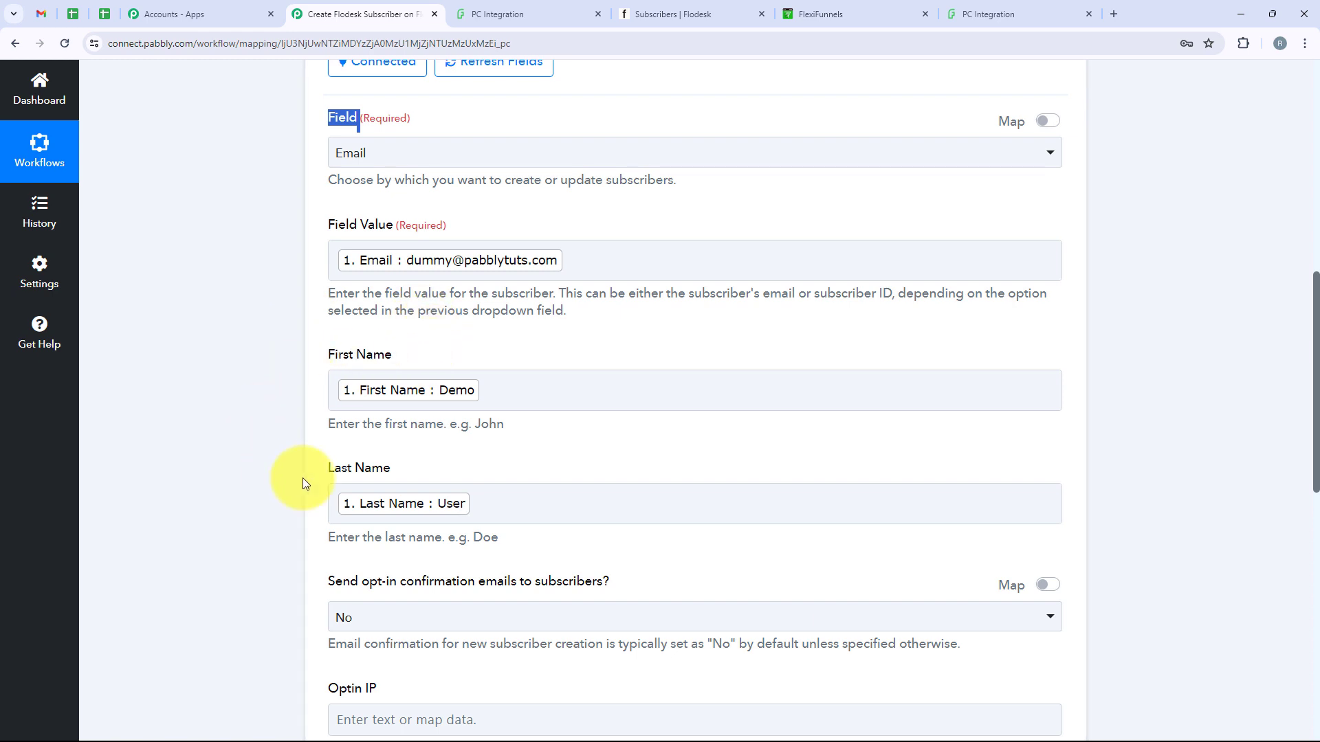
{"action": "left_click", "coordinate": [731, 498]}
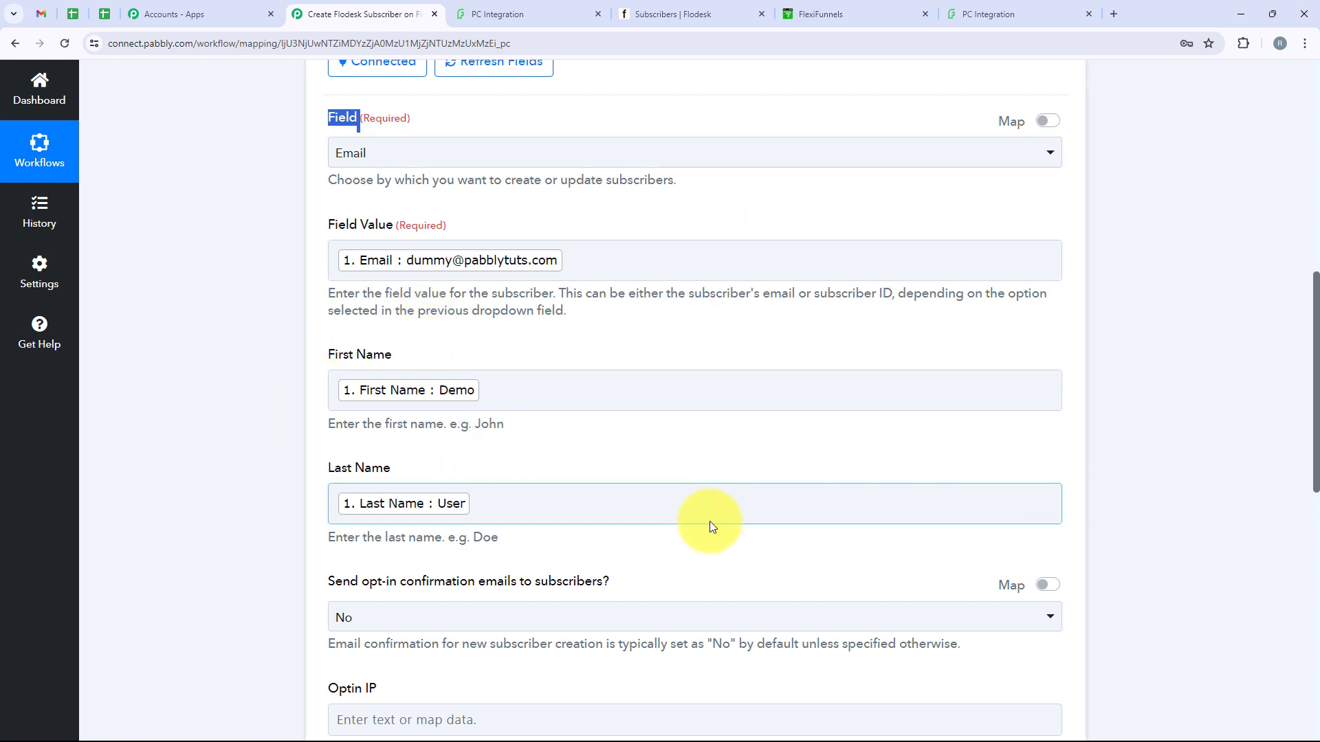
{"action": "scroll", "coordinate": [555, 451], "scroll_direction": "down", "scroll_amount": 5}
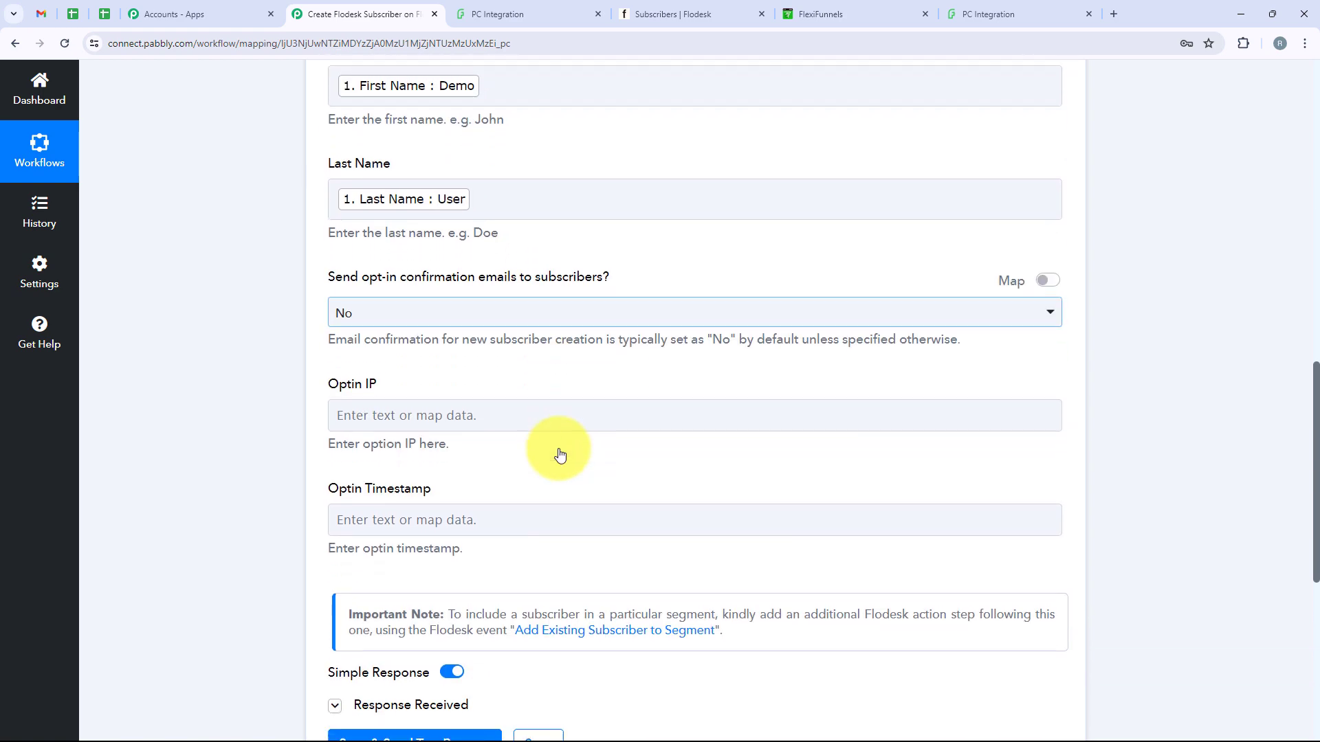
{"action": "scroll", "coordinate": [560, 455], "scroll_direction": "down", "scroll_amount": 2}
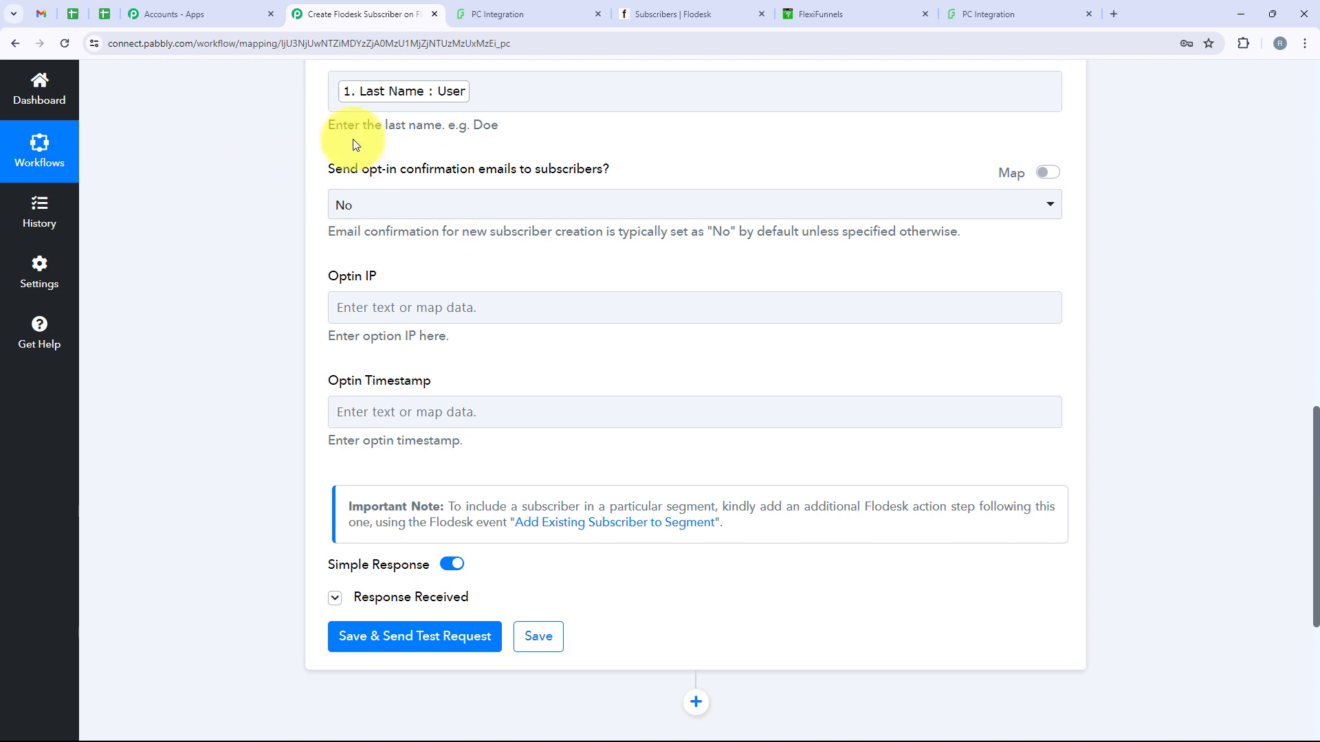
{"action": "scroll", "coordinate": [410, 544], "scroll_direction": "down", "scroll_amount": 1}
{"action": "scroll", "coordinate": [411, 544], "scroll_direction": "up", "scroll_amount": 1}
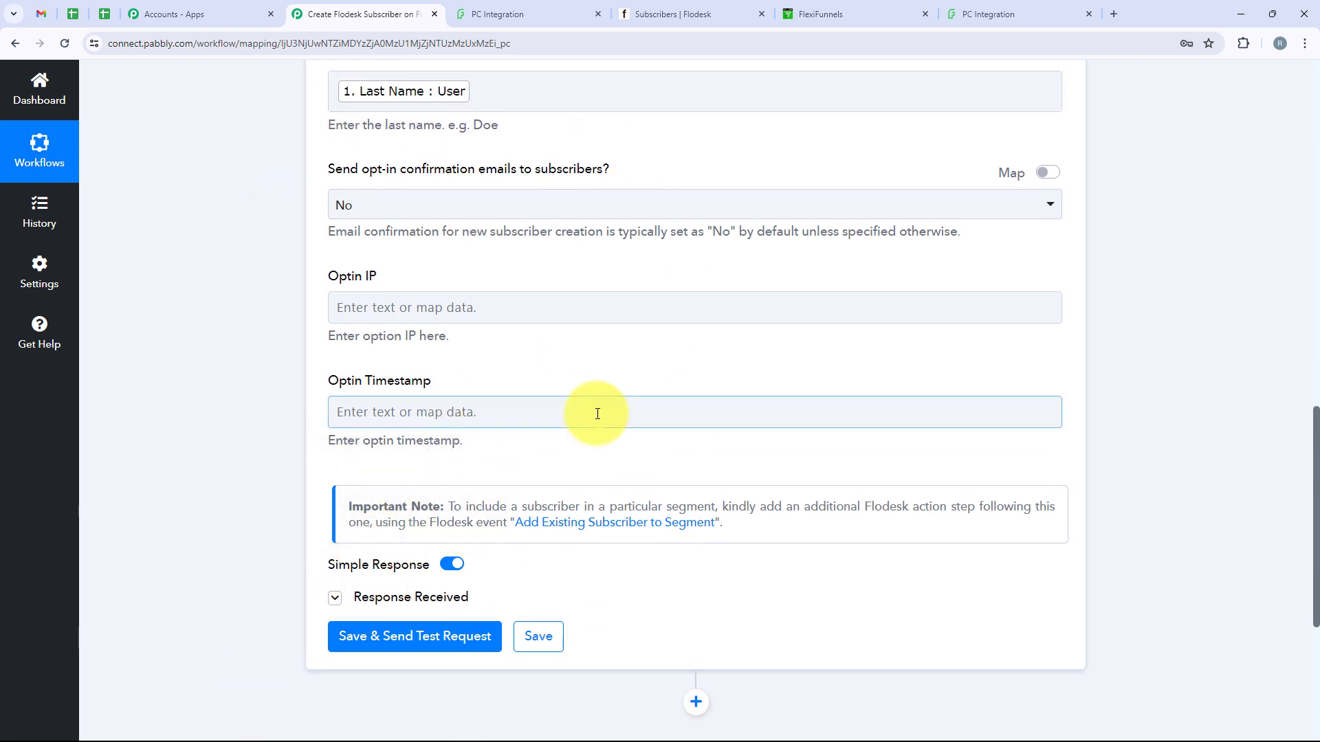
Glance at the Flodesk subscriber list, then return and collapse the Flodesk action step
{"action": "left_click", "coordinate": [704, 10]}
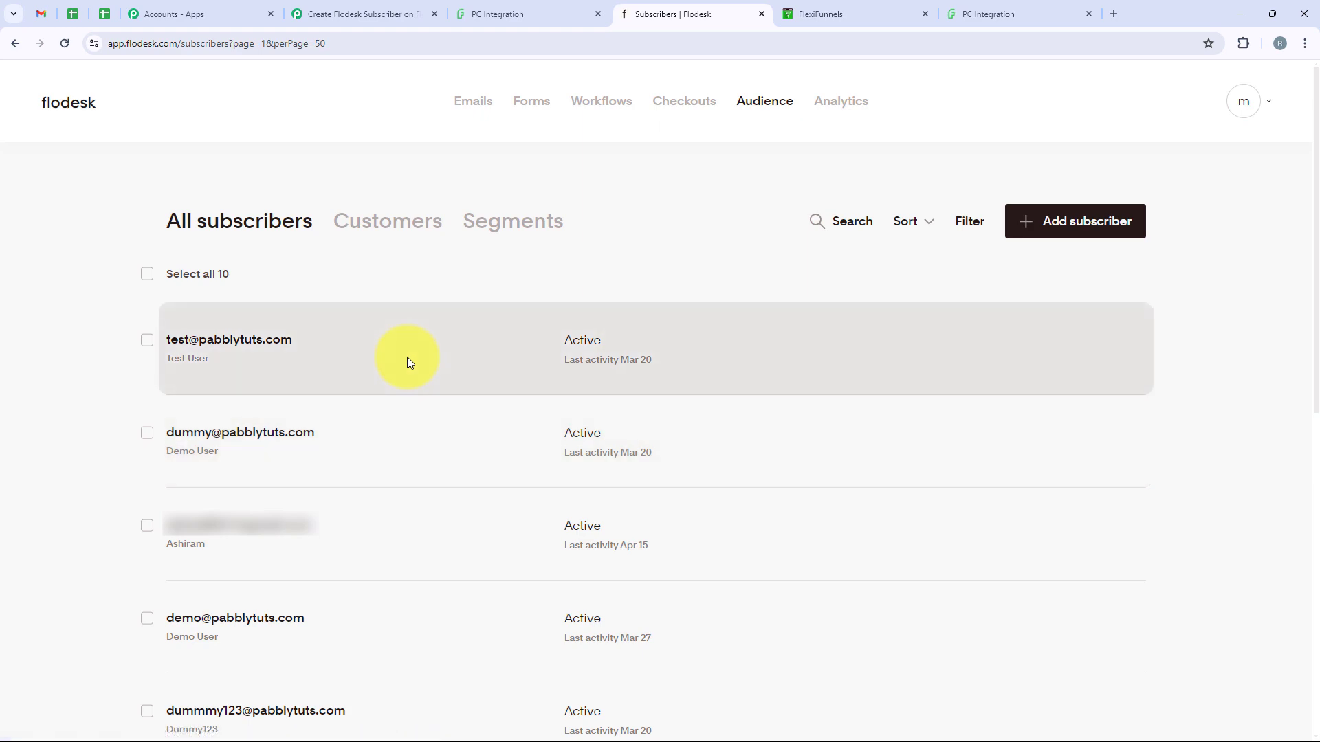
{"action": "left_click", "coordinate": [349, 13]}
{"action": "scroll", "coordinate": [580, 358], "scroll_direction": "up", "scroll_amount": 14}
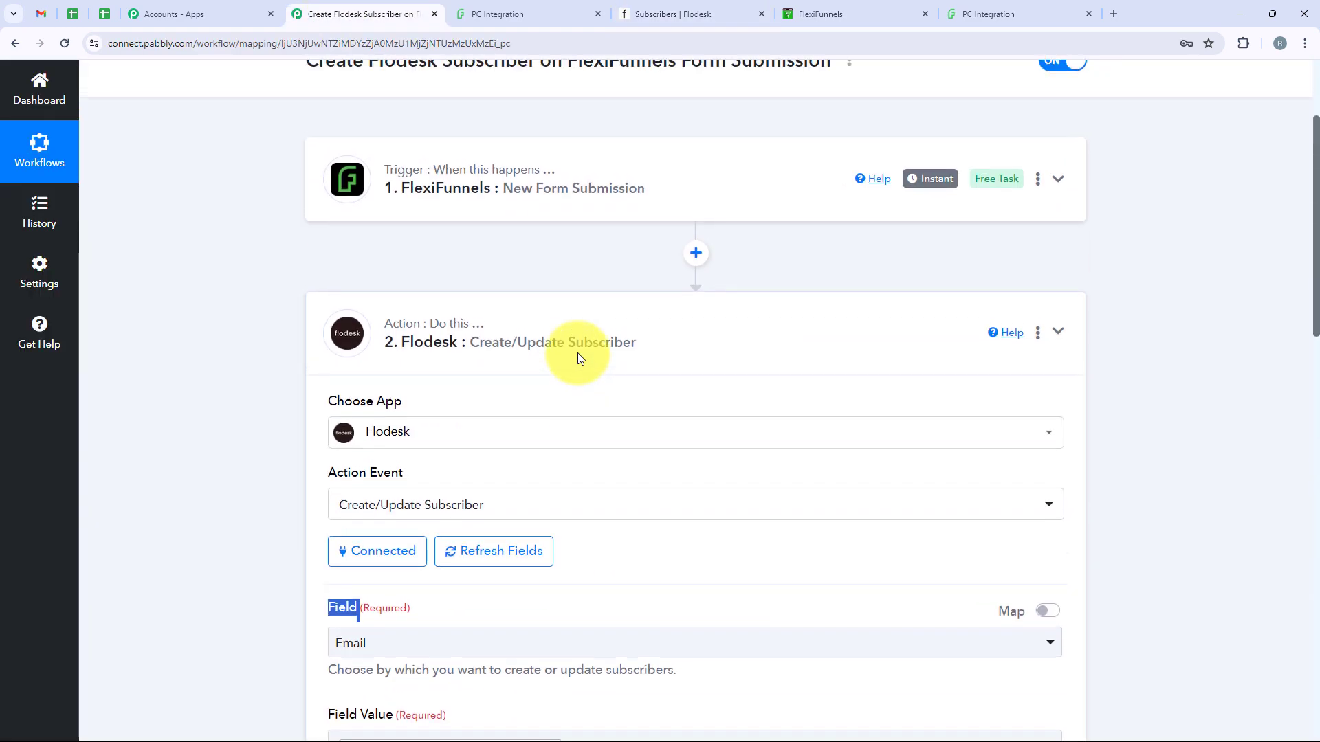
{"action": "scroll", "coordinate": [585, 365], "scroll_direction": "up", "scroll_amount": 3}
{"action": "left_click", "coordinate": [720, 494]}
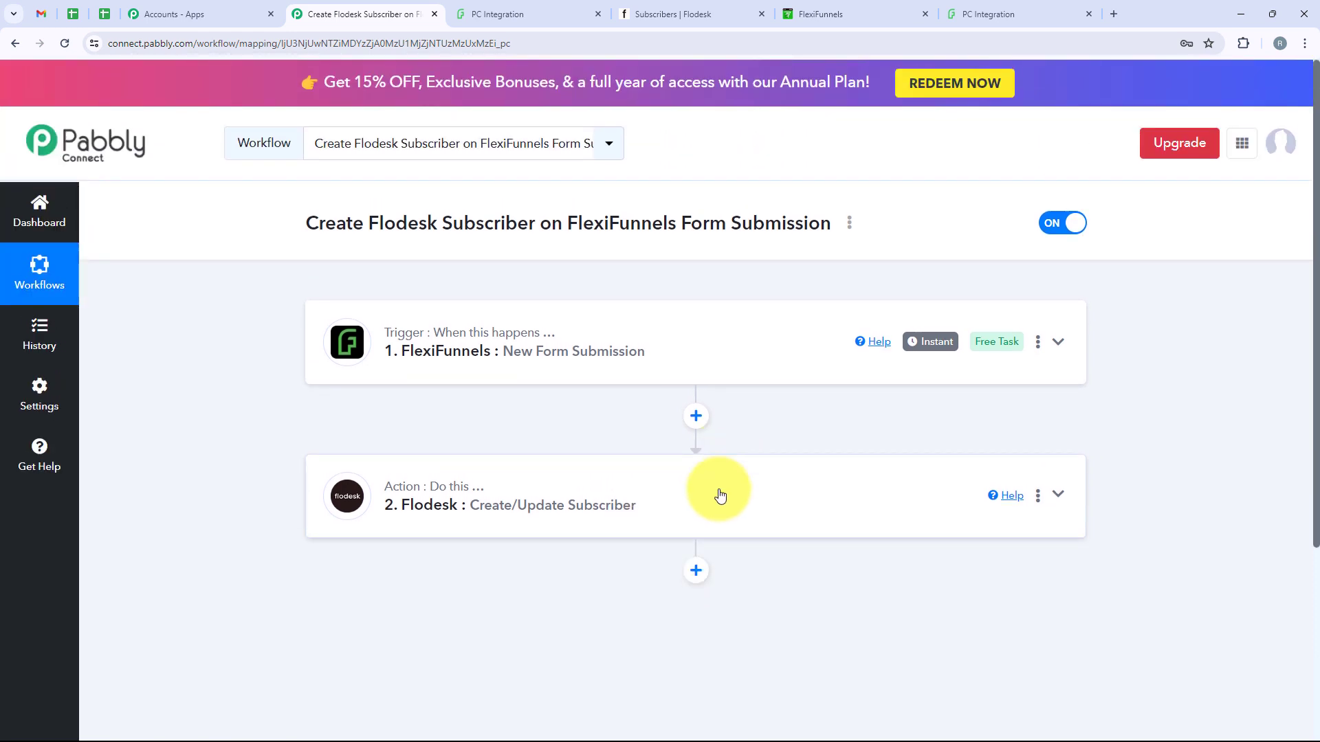